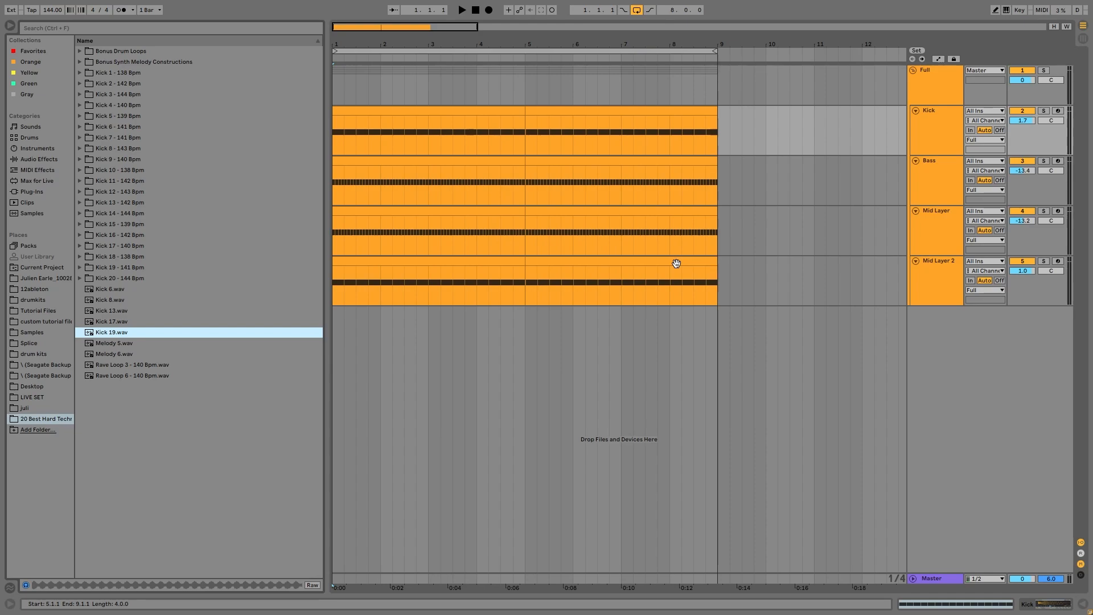
Expand the Kick 2, Kick 5 and Kick 8 sample folders in the browser.
left_click(123, 83)
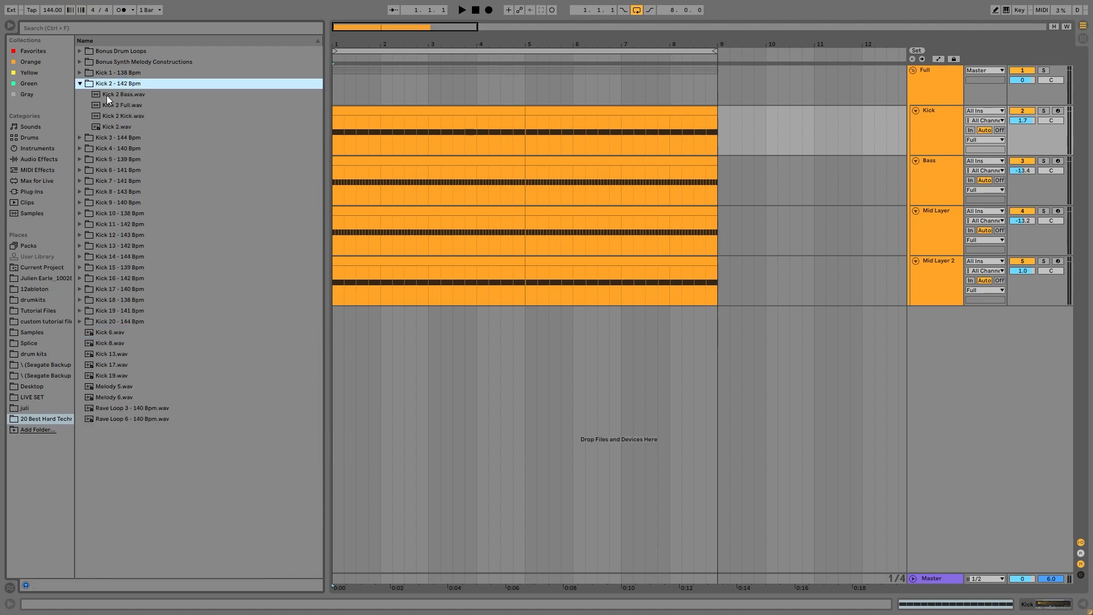
left_click(117, 158)
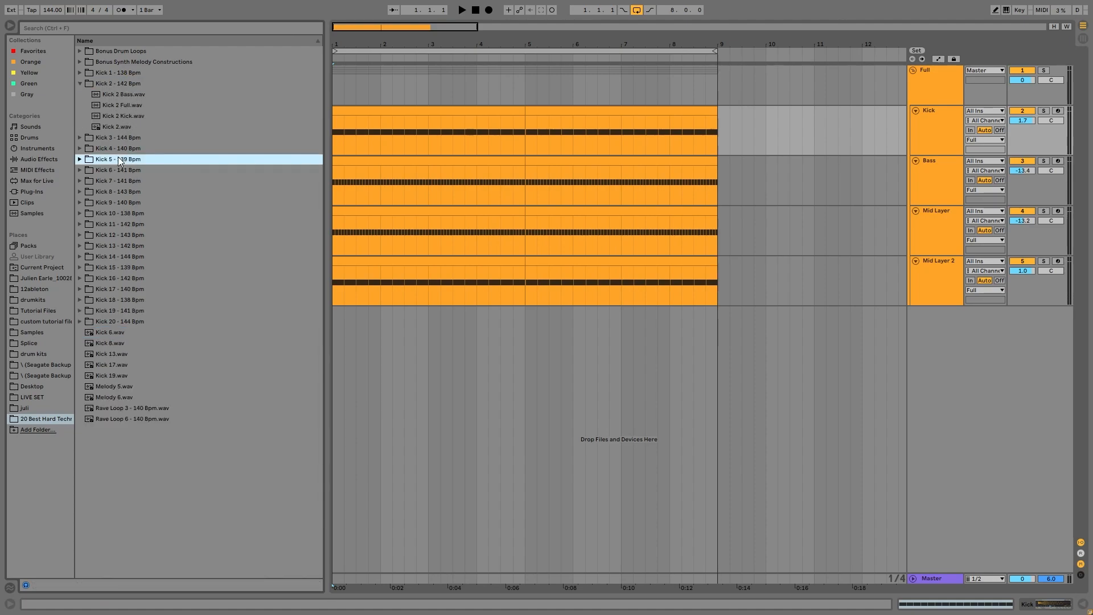
left_click(122, 192)
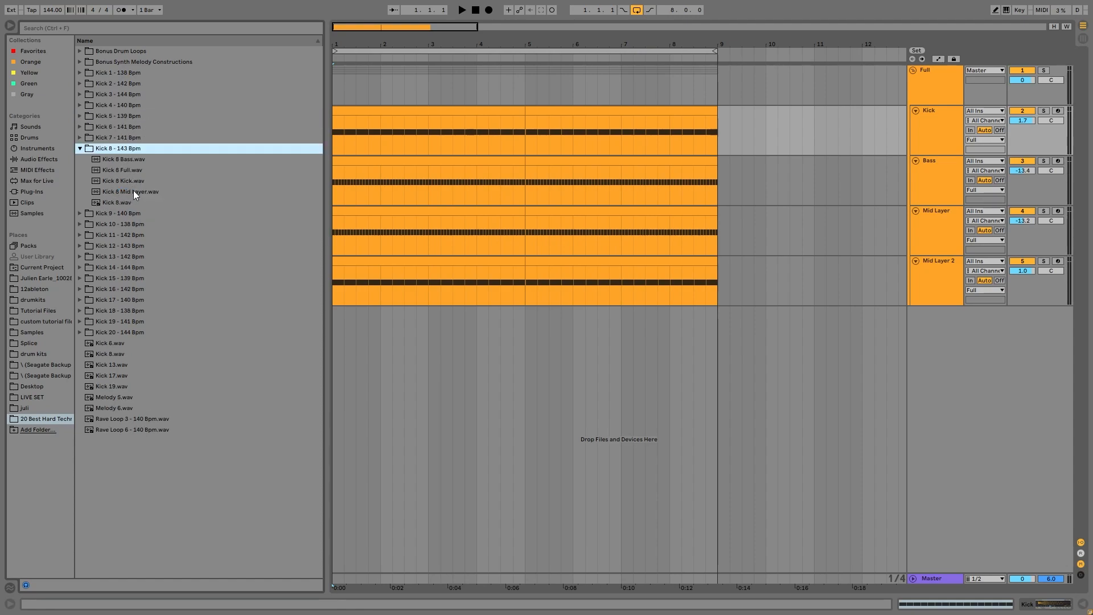
Preview the Kick 8 Mid Layer, Kick, Bass and Full samples.
left_click(128, 195)
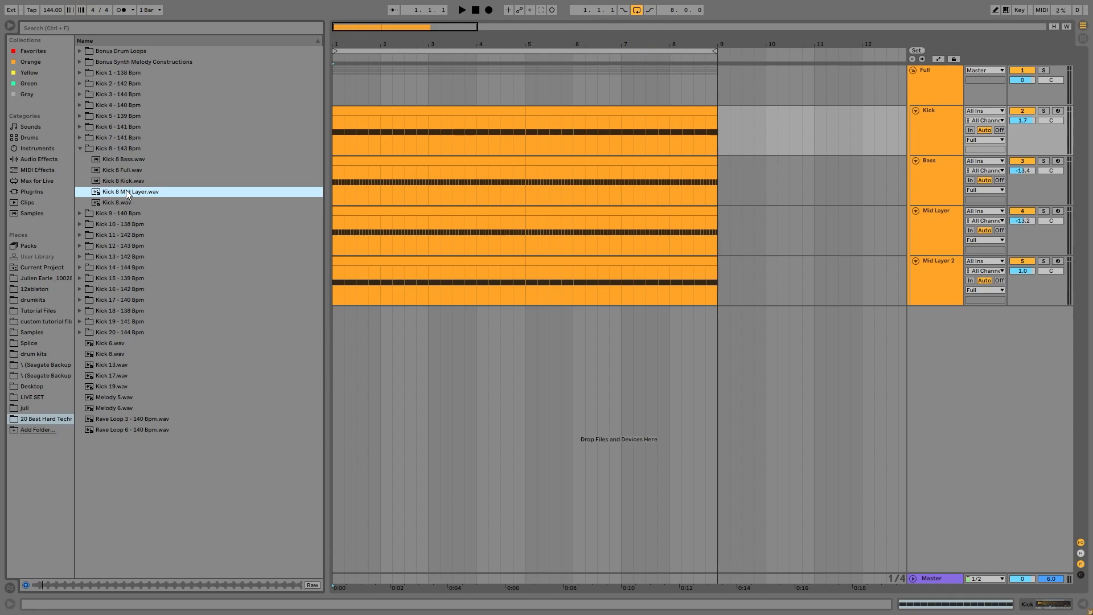
left_click(118, 184)
left_click(117, 162)
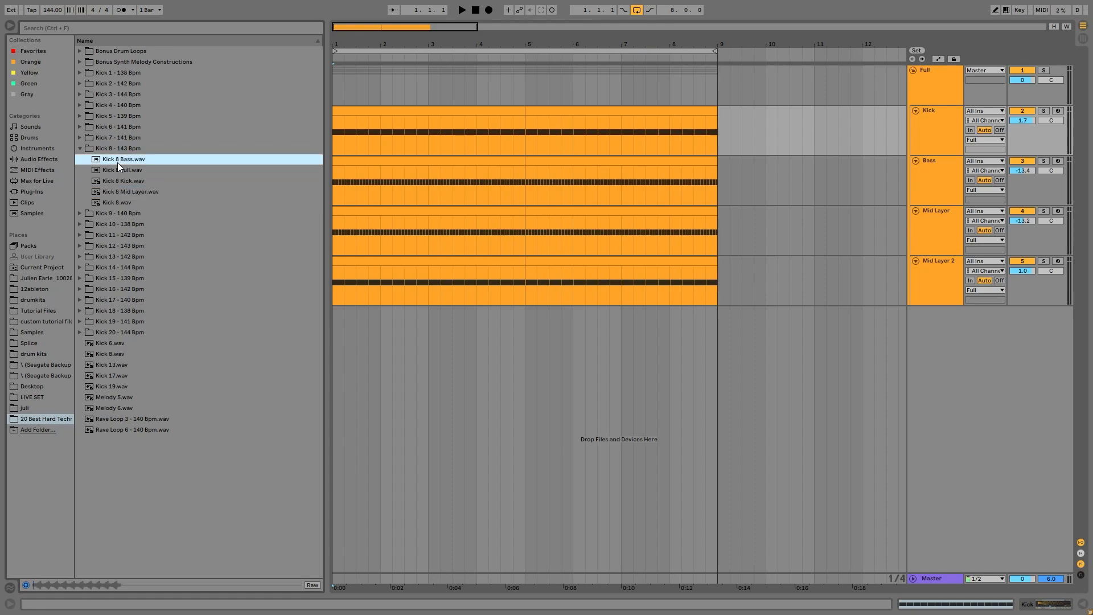
left_click(109, 149)
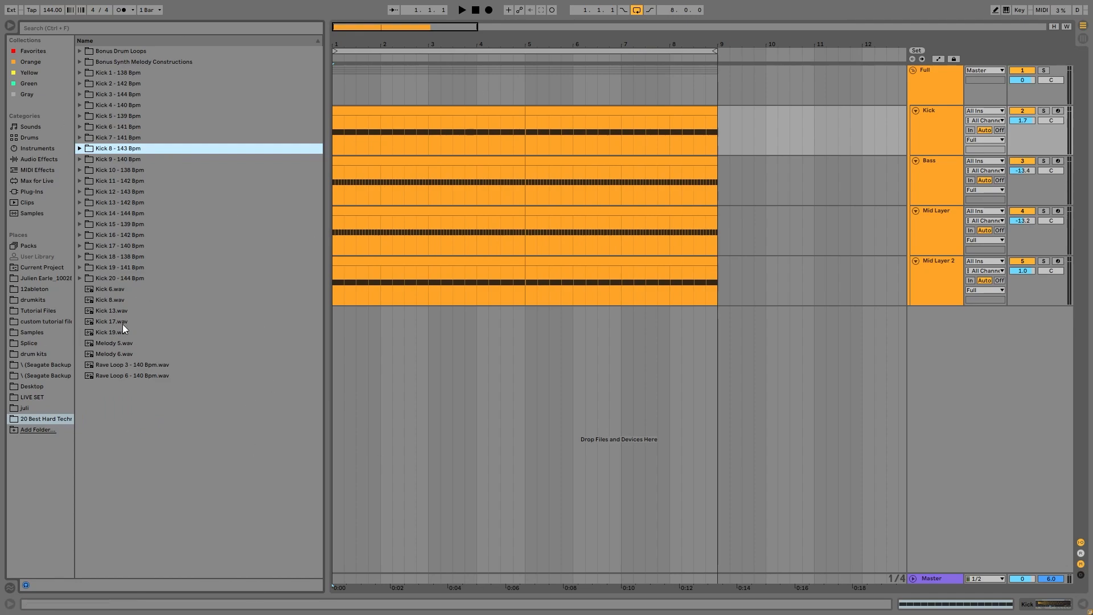
left_click(104, 151)
left_click(130, 203)
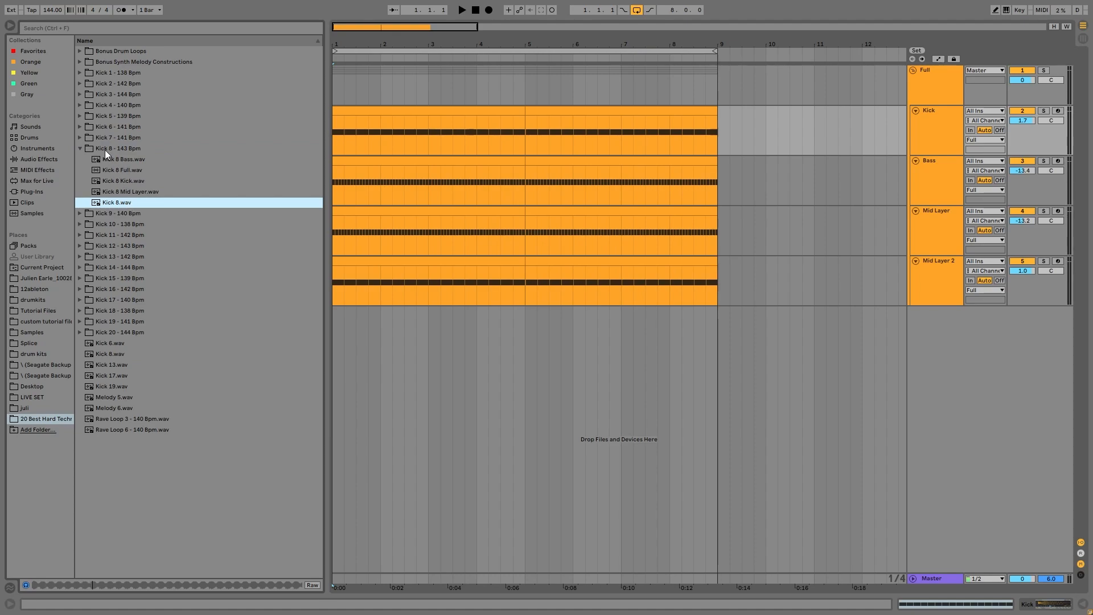
Try Kick 8 in the Kick track's sampler, then undo to keep hard techno kick 4.
double_click(119, 203)
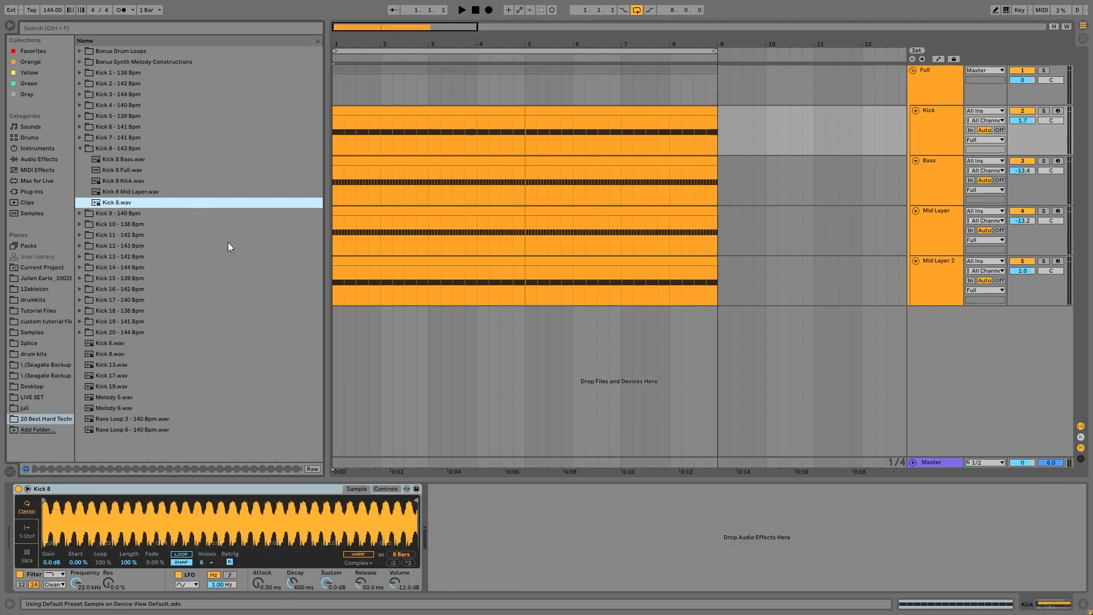
key("ctrl+z")
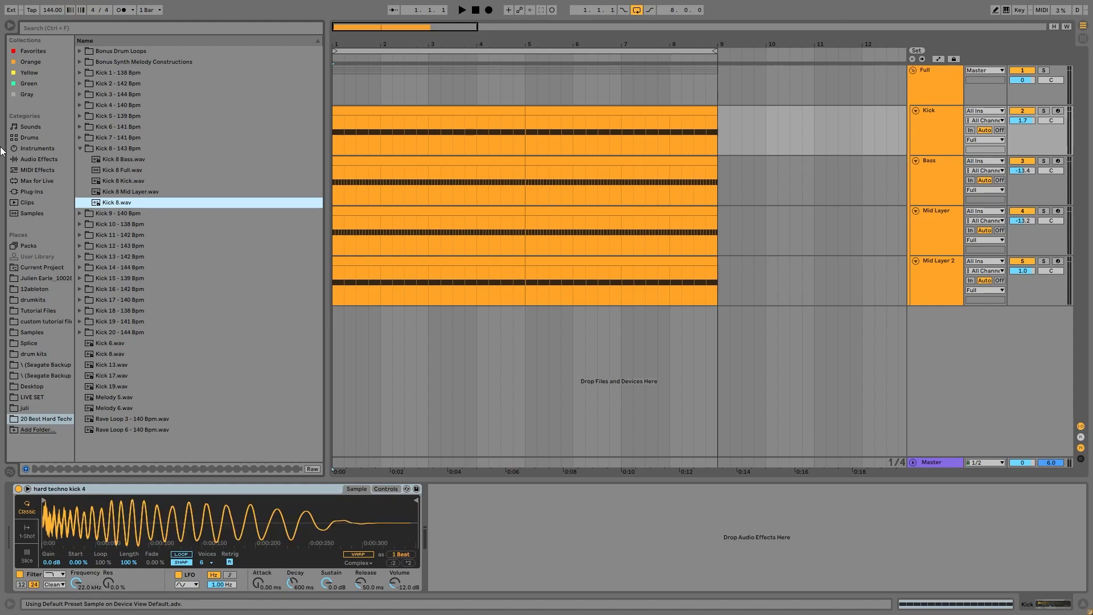
left_click(122, 152)
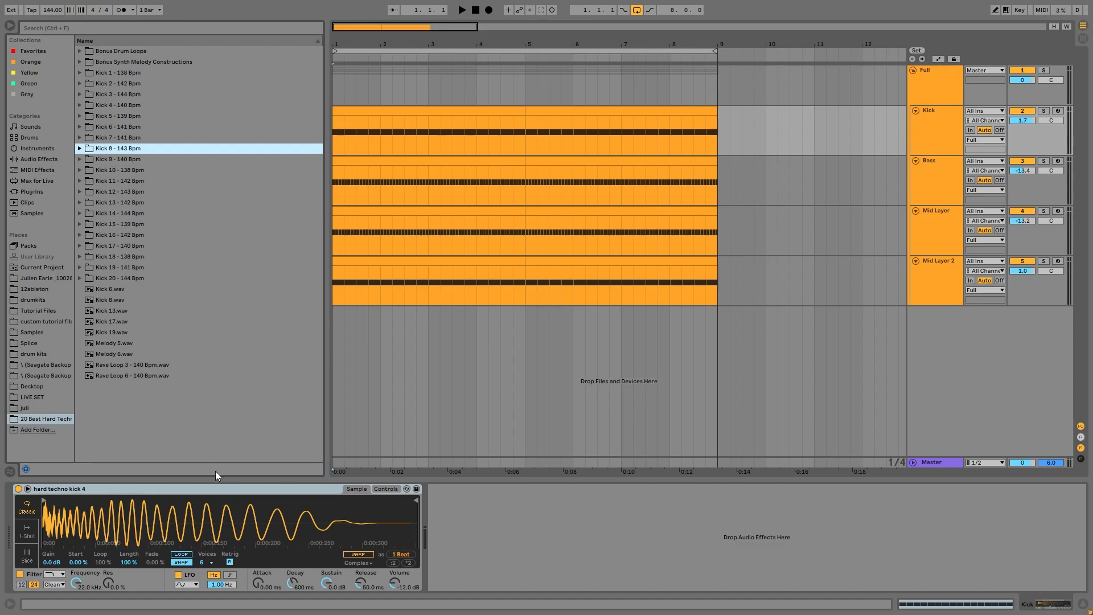
Preview the Rave Loop 3 and Rave Loop 6 drum loops.
left_click(137, 368)
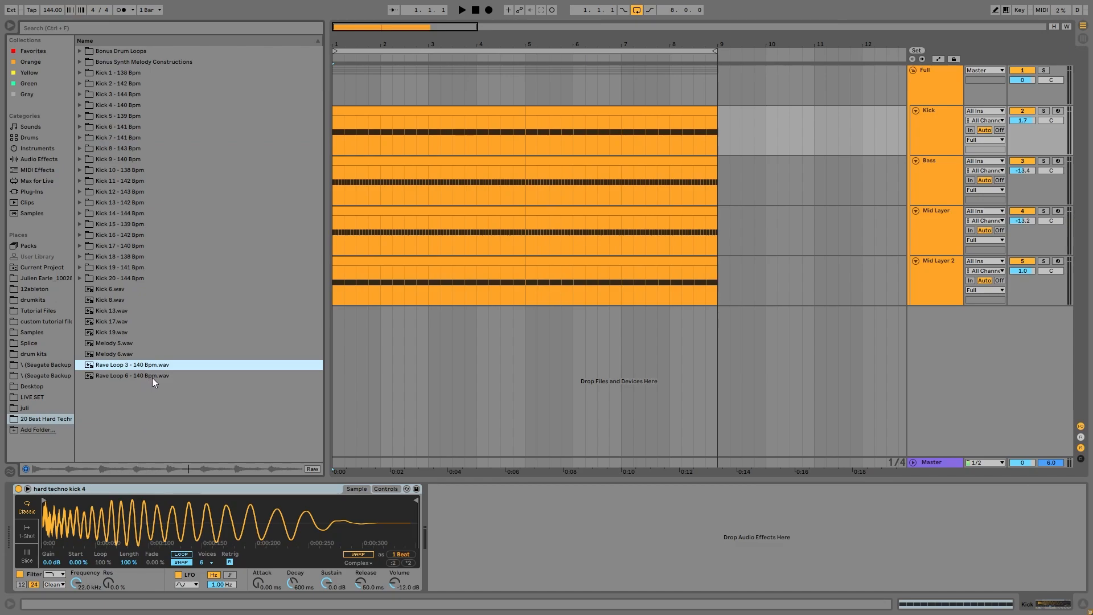
left_click(152, 376)
left_click(77, 50)
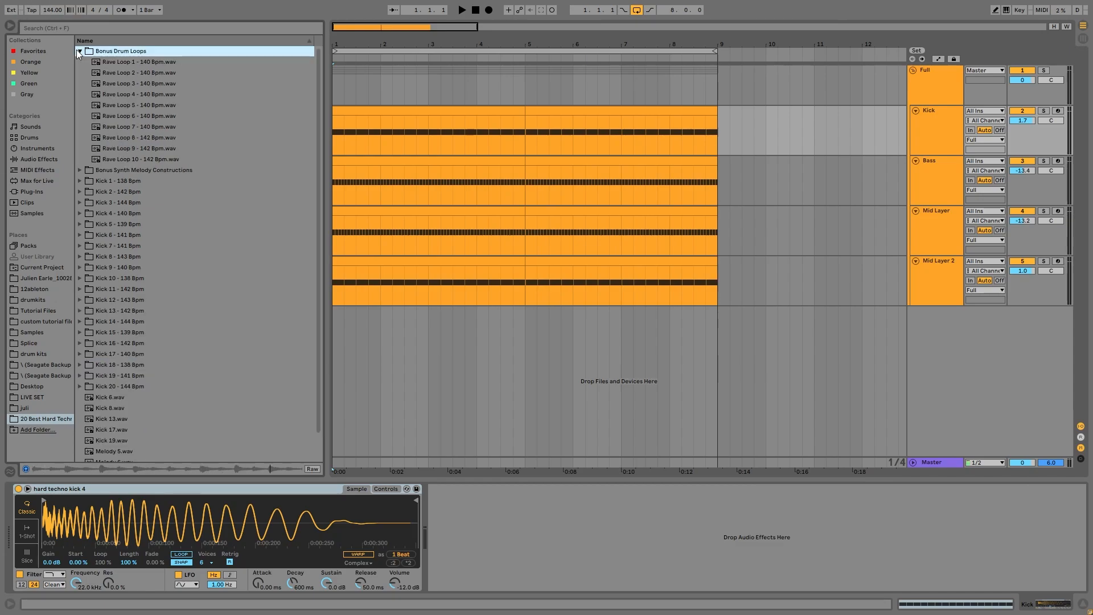
Browse Bonus Synth Melody Constructions, previewing Melody 5 and Melody 6, then collapse the folder.
left_click(82, 171)
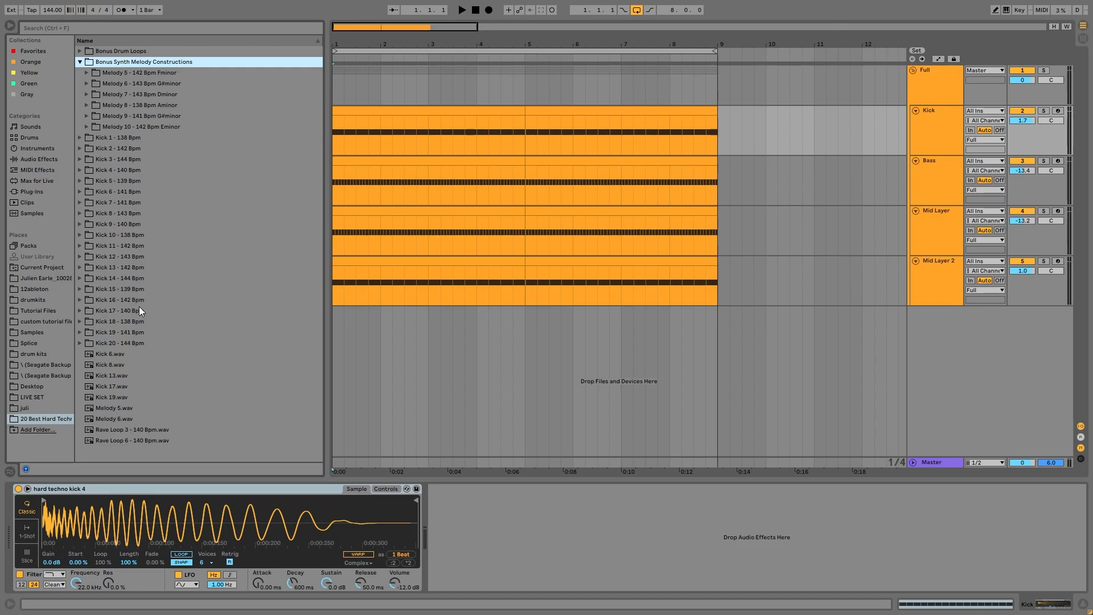
left_click(102, 411)
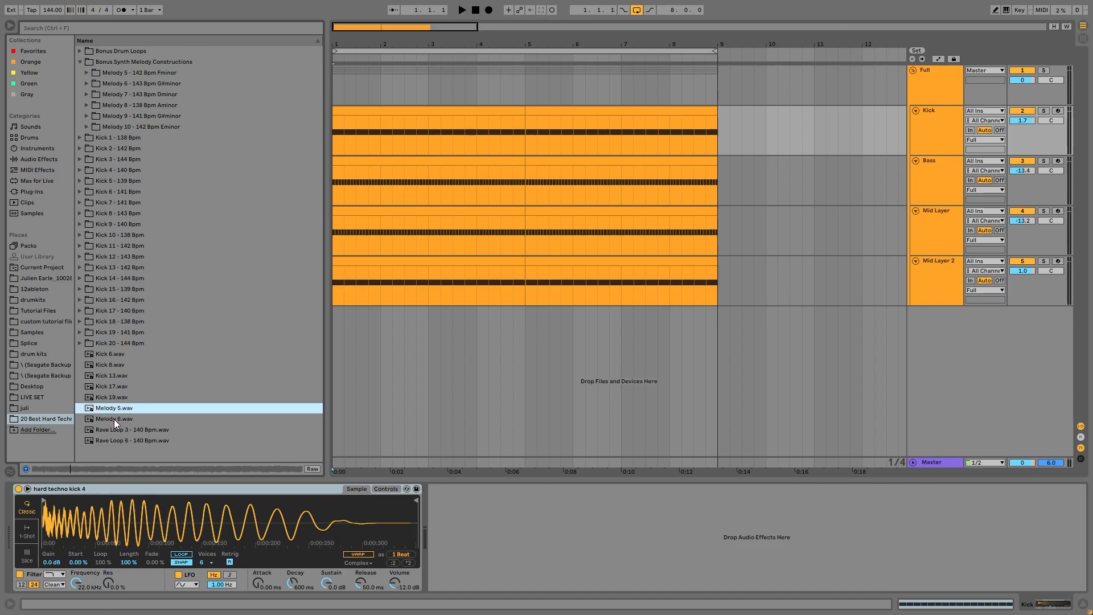
left_click(114, 419)
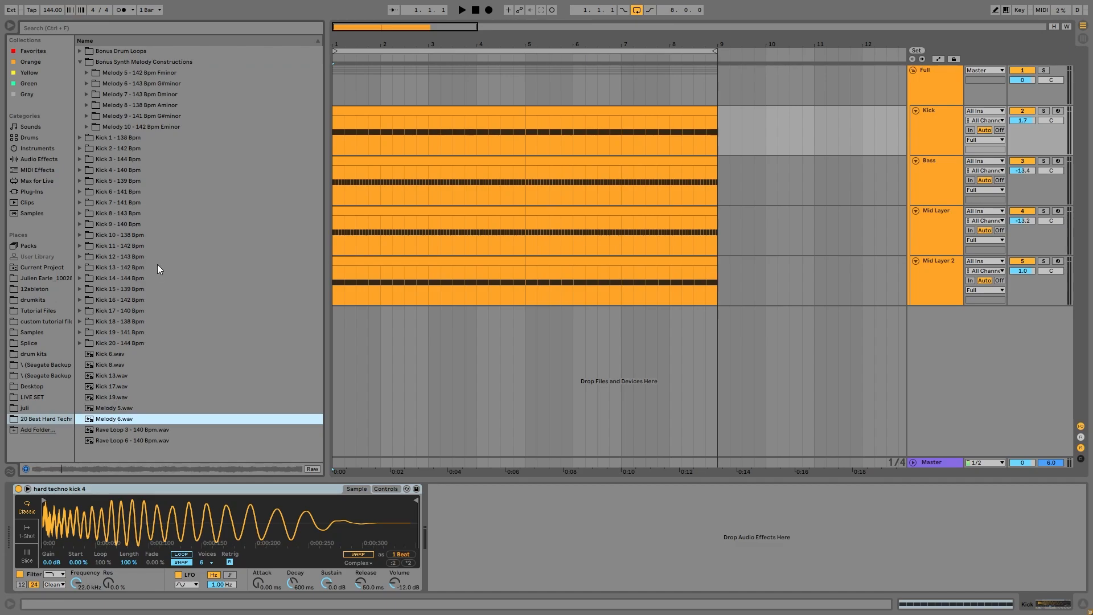
left_click(86, 106)
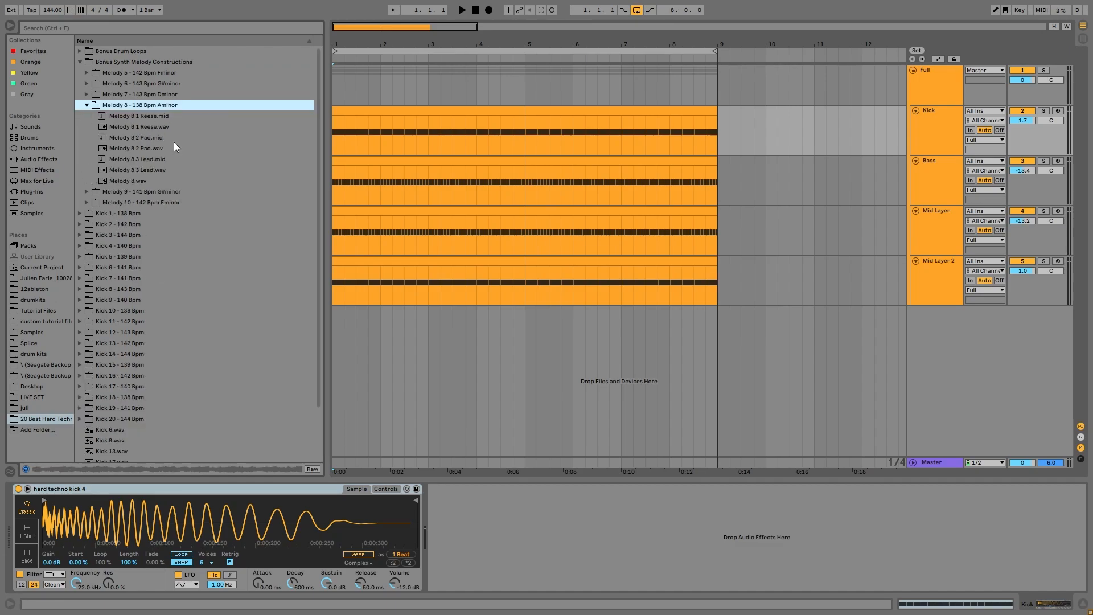
left_click(110, 98)
double_click(116, 104)
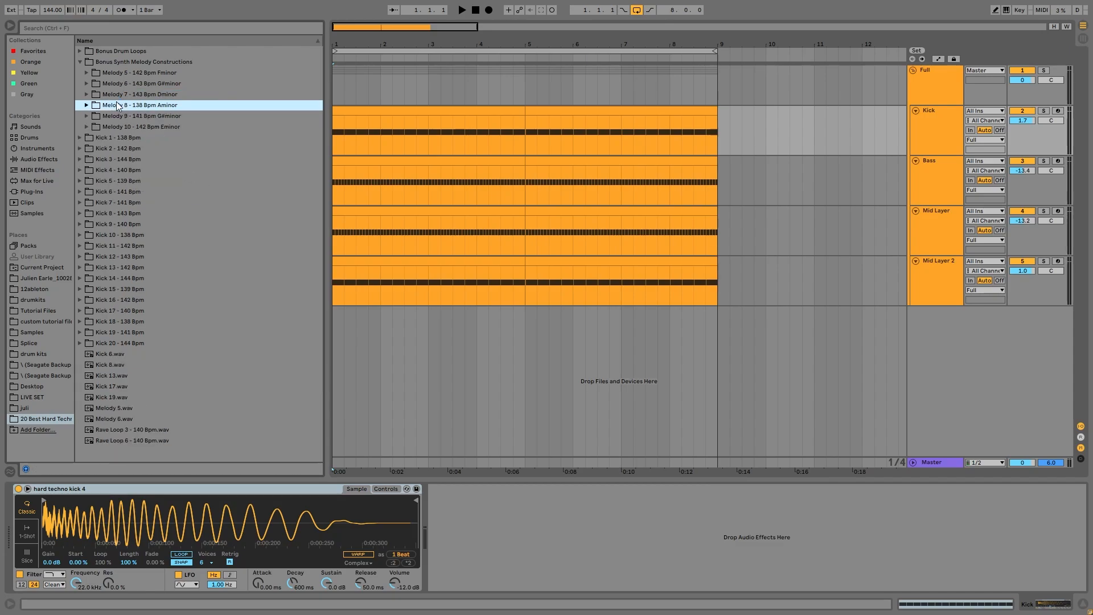
left_click(145, 73)
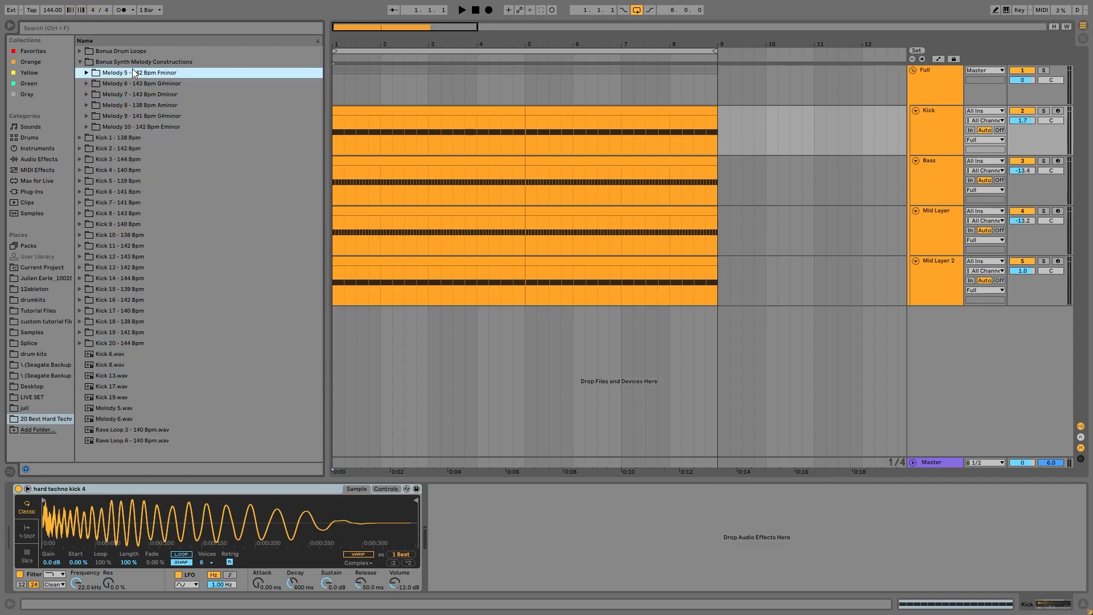
double_click(122, 64)
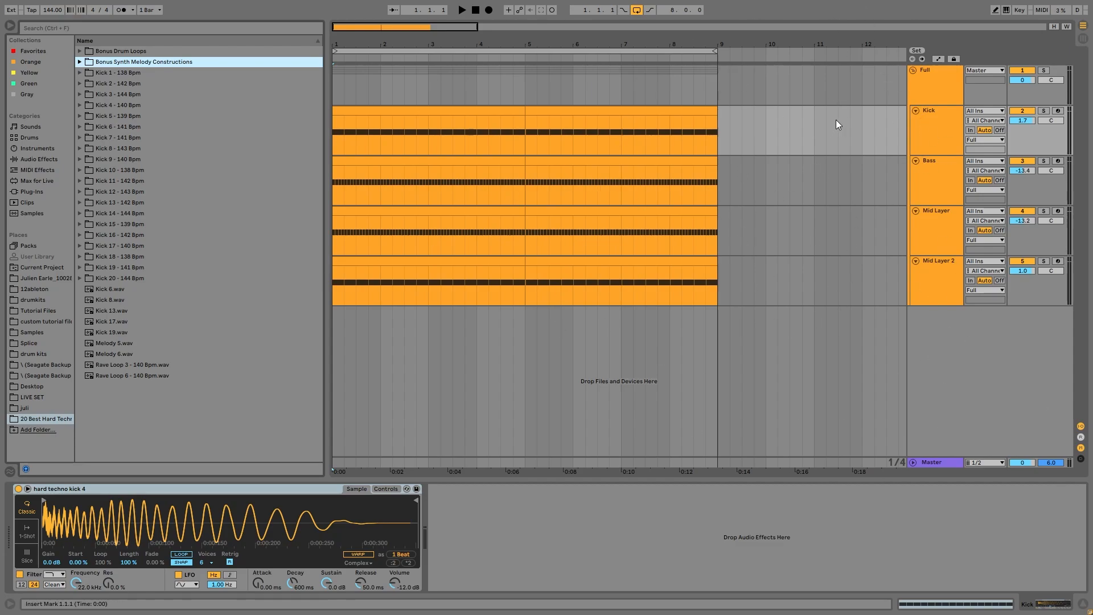
Delete the Compressor from the Full group track, then return to the Kick track's sampler.
left_click(955, 88)
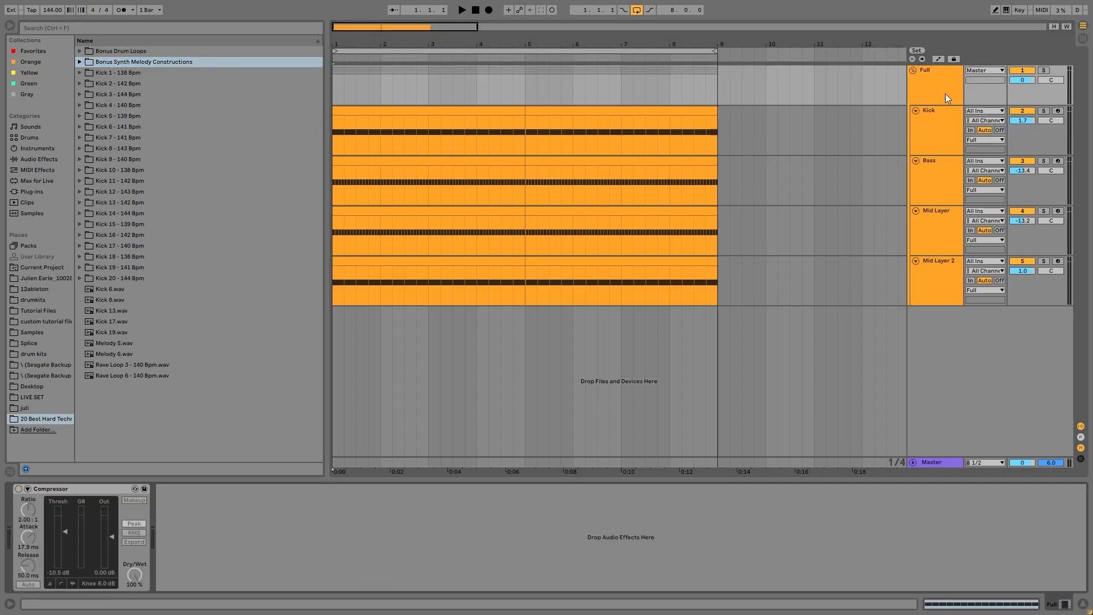
left_click(100, 489)
key("Delete")
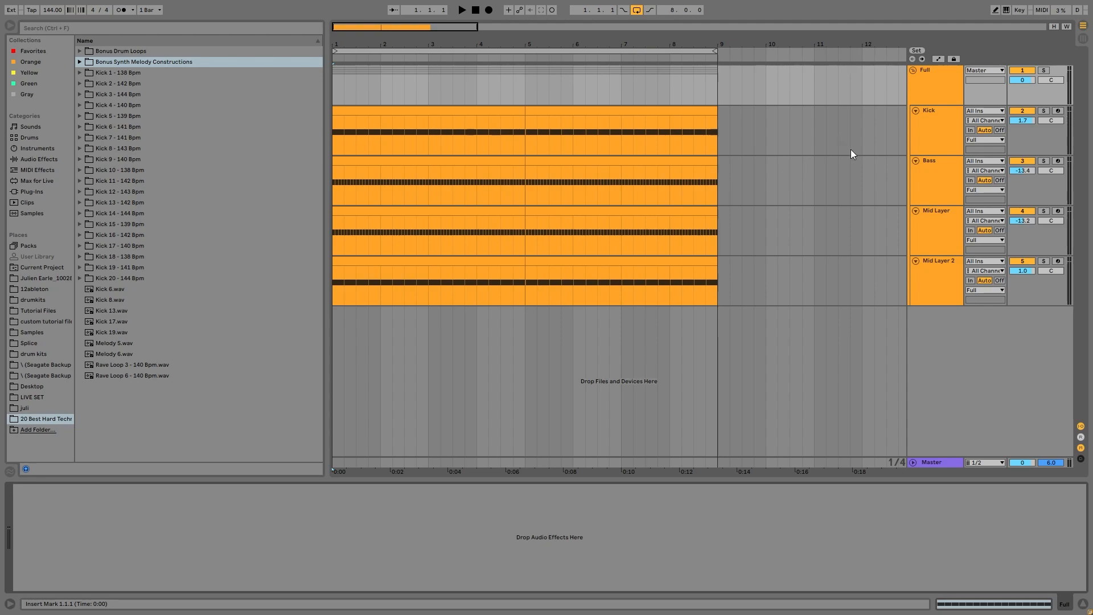
left_click(923, 127)
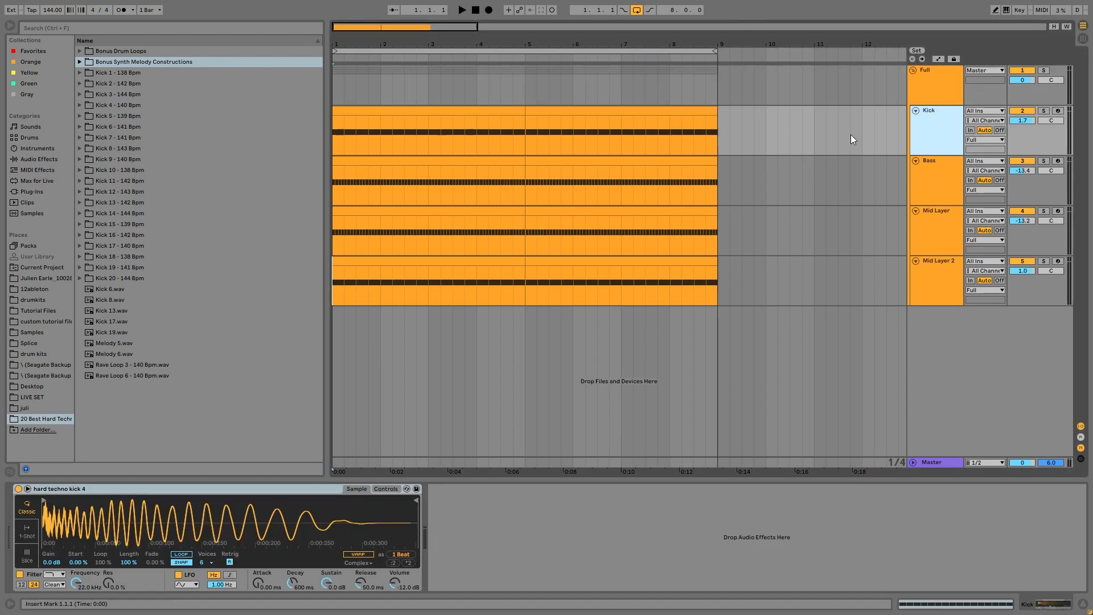
Check the Bass and Mid Layer chains, then solo the Kick track and play it.
left_click(925, 171)
left_click(938, 237)
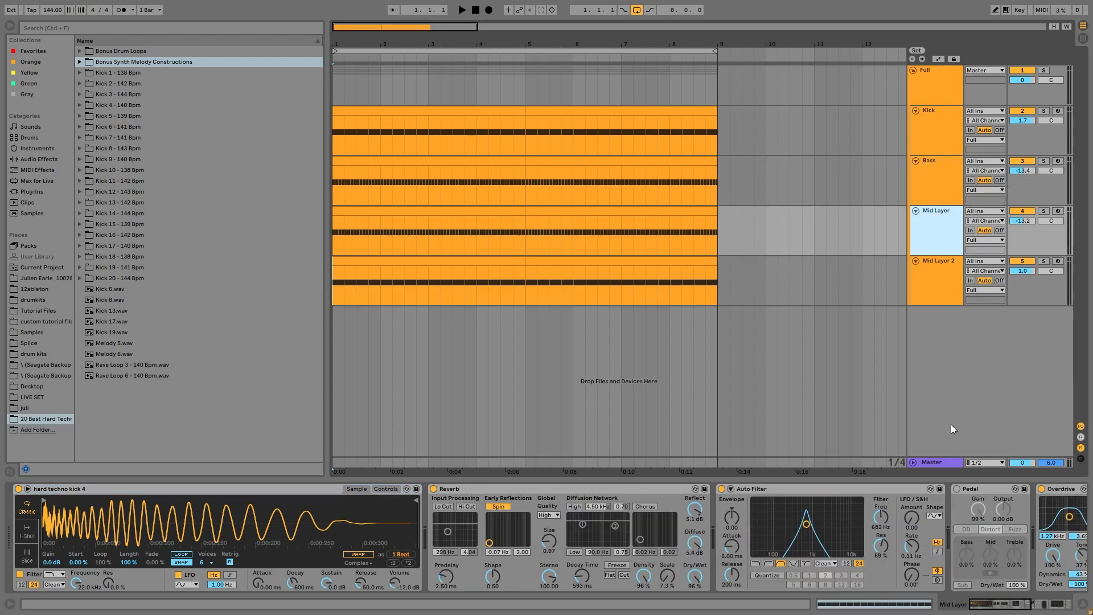
left_click(941, 134)
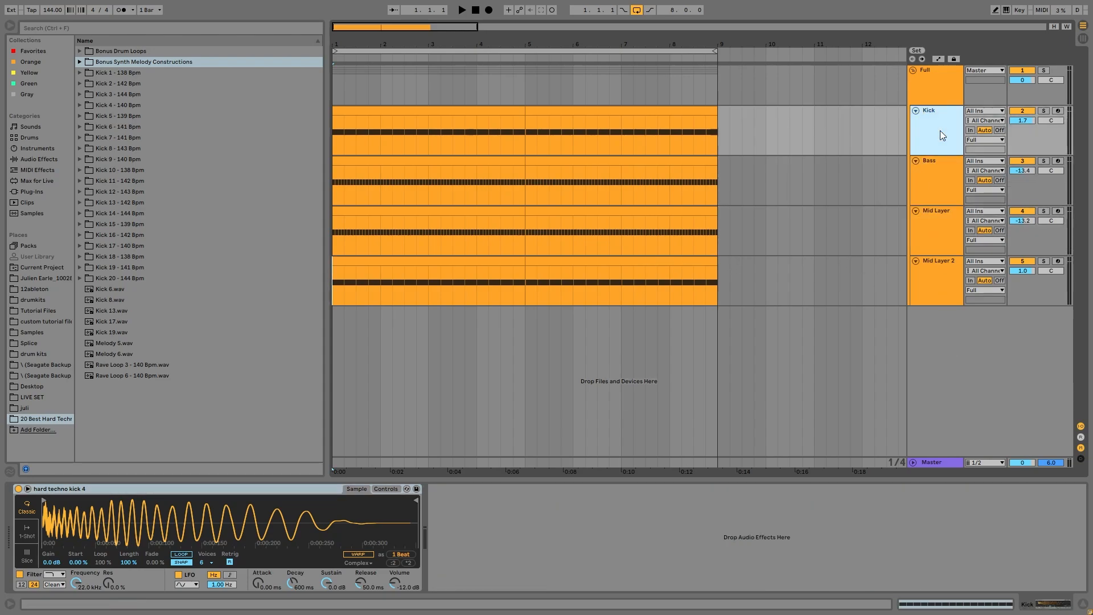
left_click(1044, 110)
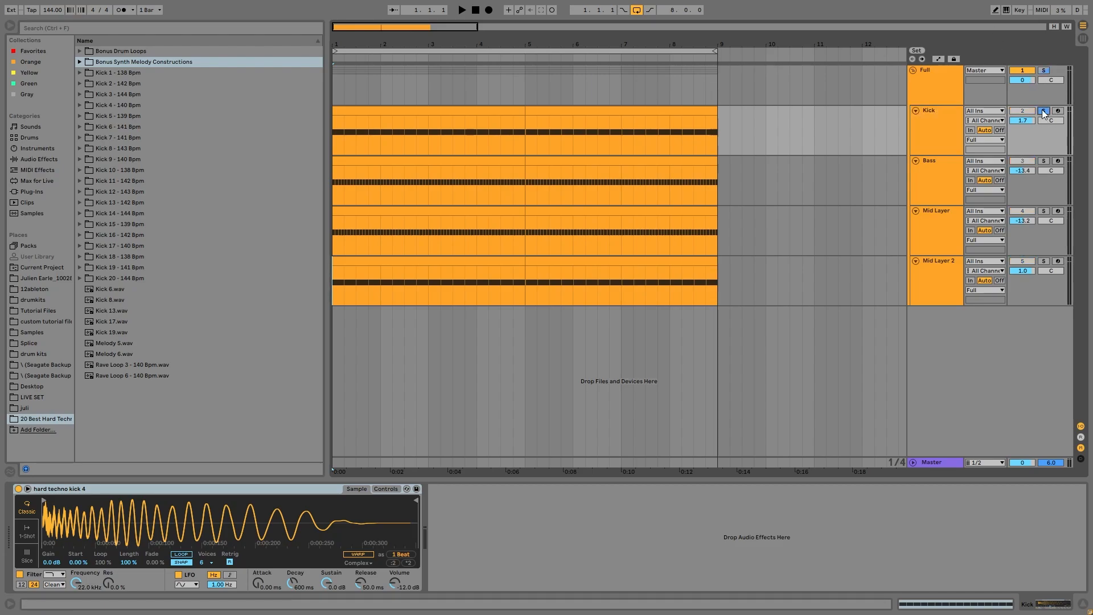
key("space")
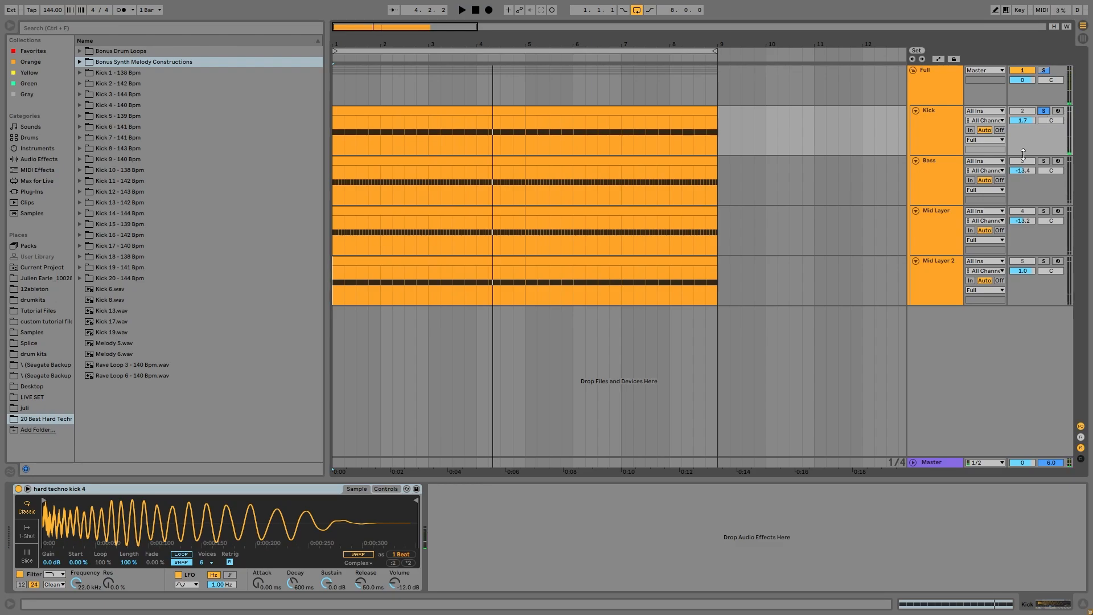
key("space")
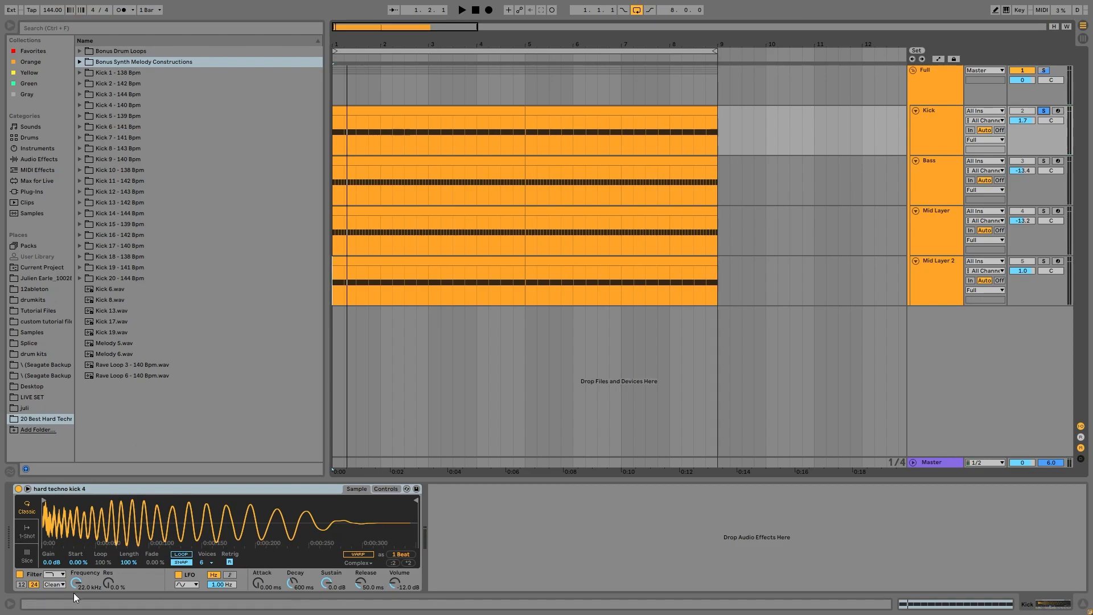
key("space")
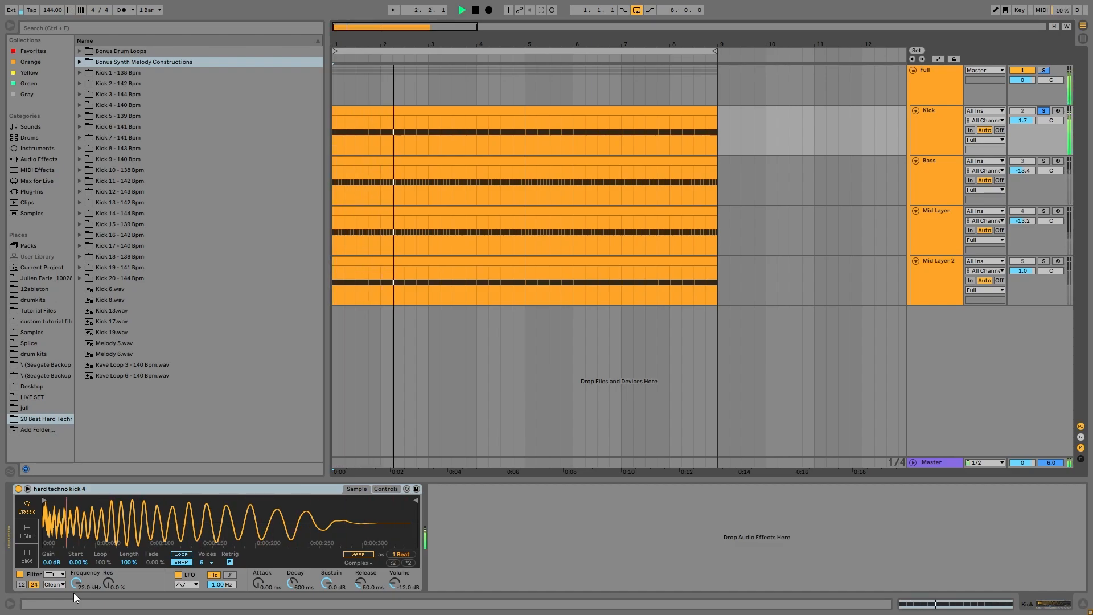
key("space")
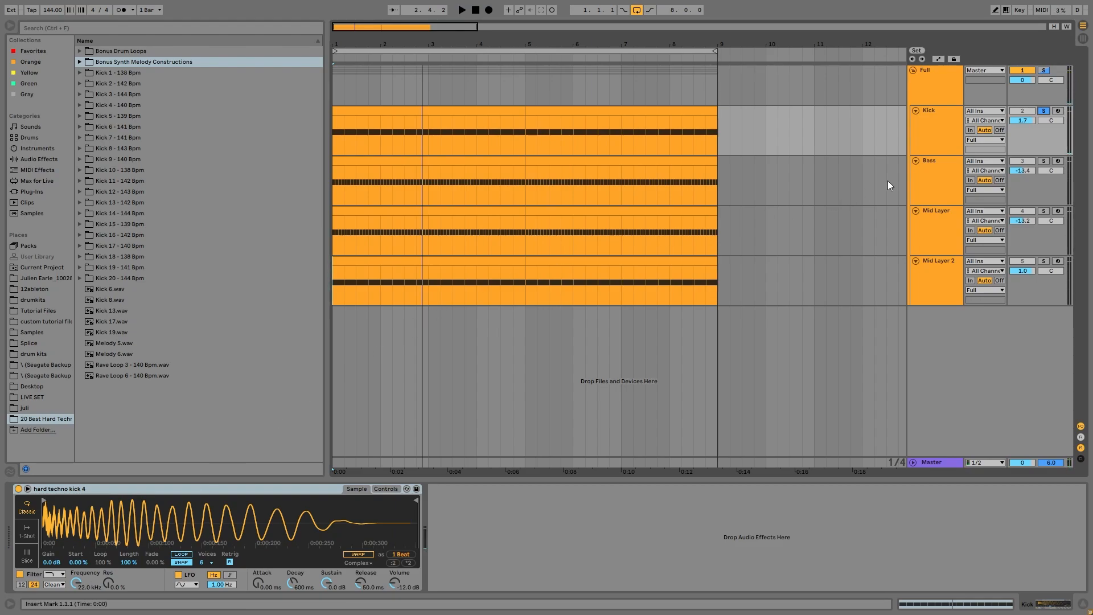
Play the full layered kick from the start, then stop.
key("space")
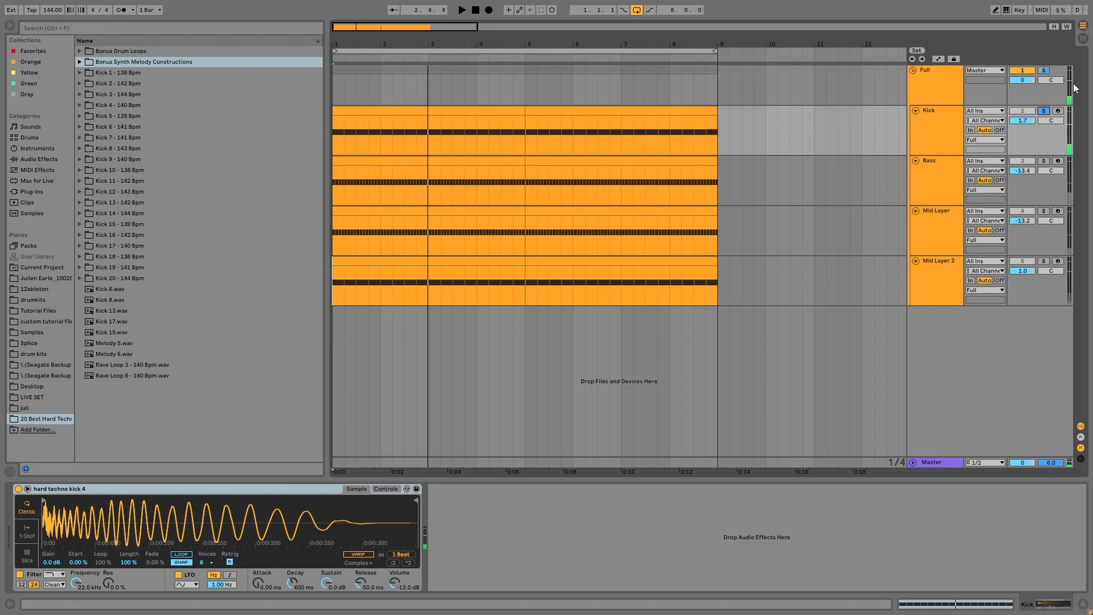
key("space")
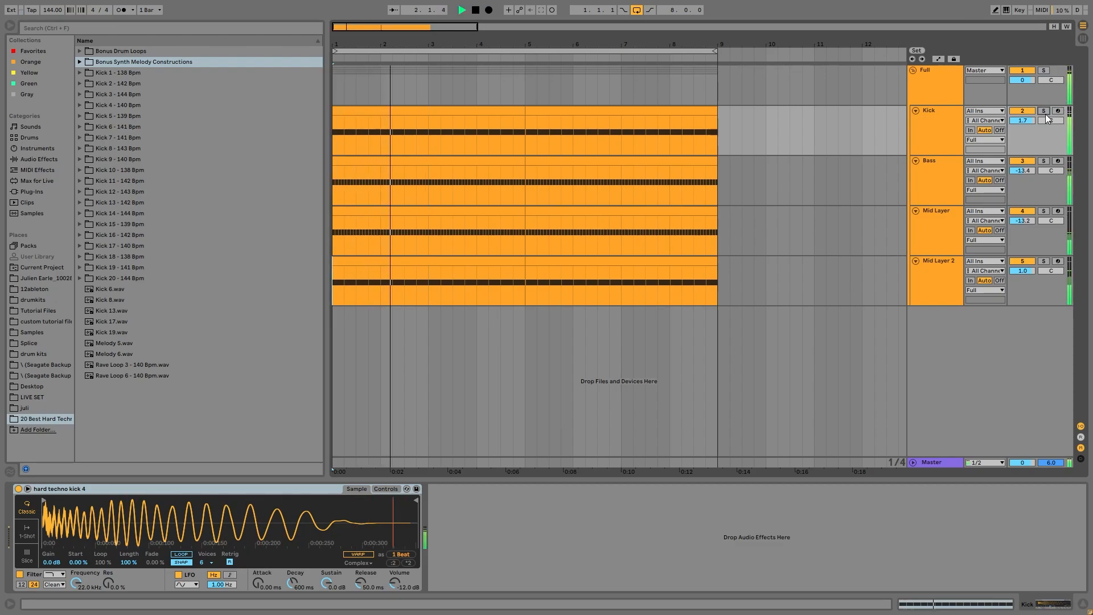
key("space")
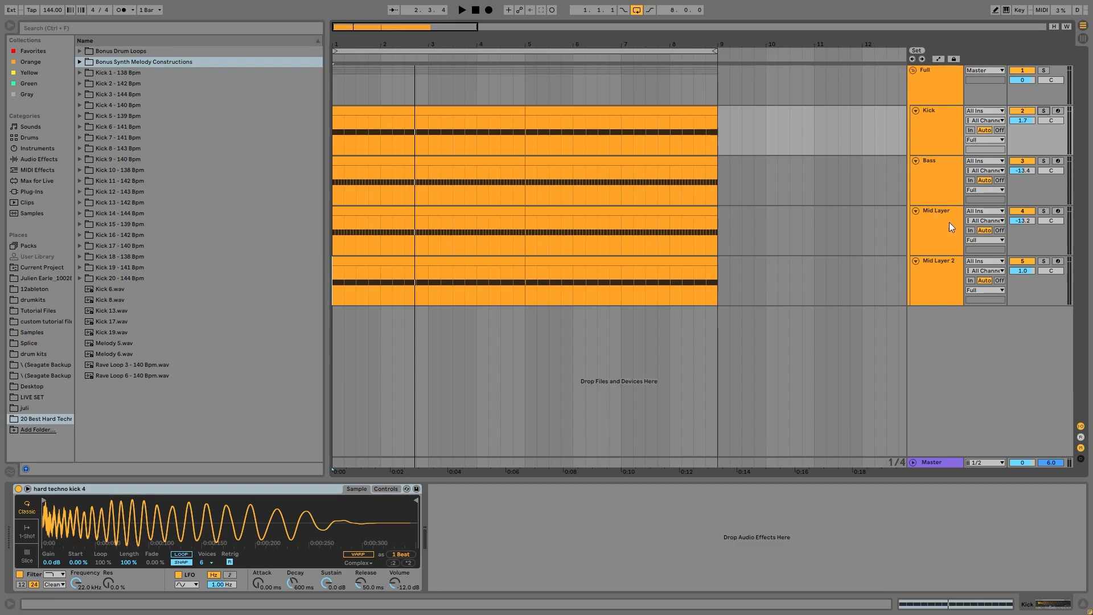
Play the arrangement with Bass soloed, then with Bass and Kick soloed together.
left_click(929, 195)
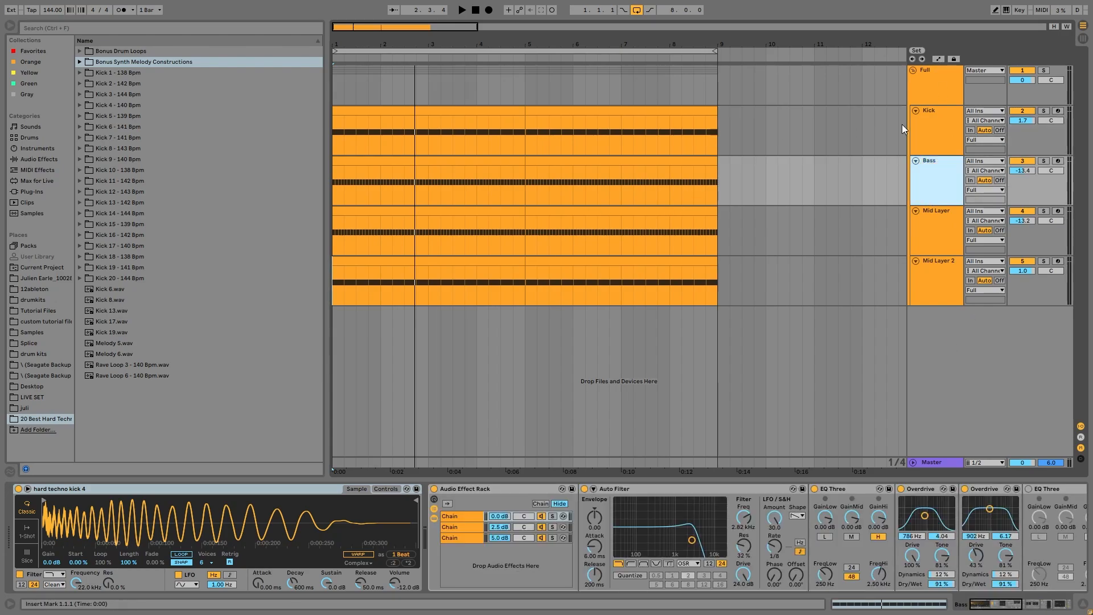
left_click(915, 134)
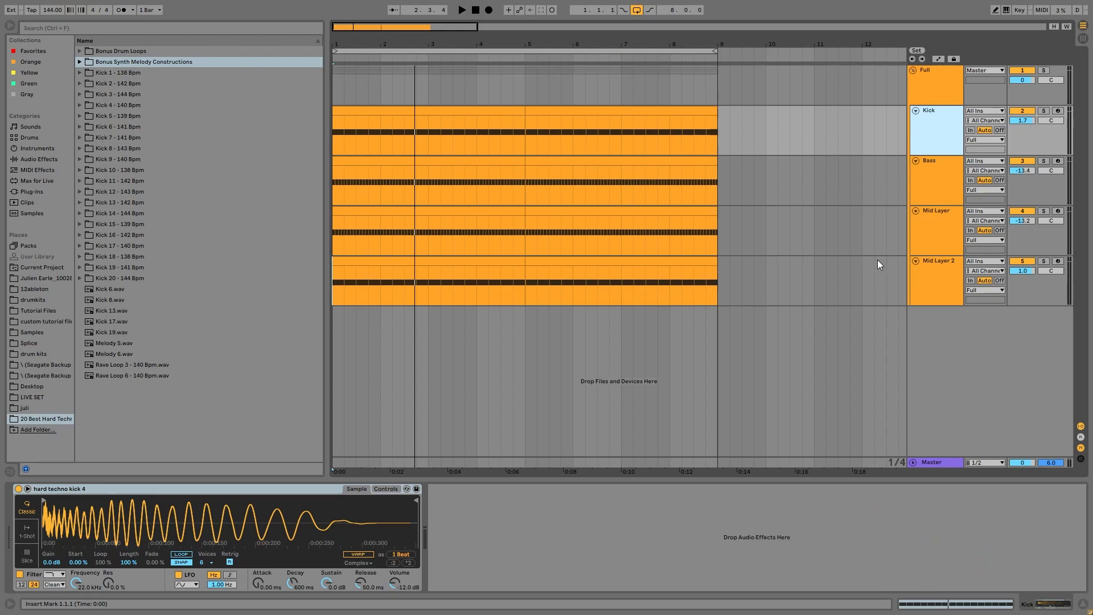
key("space")
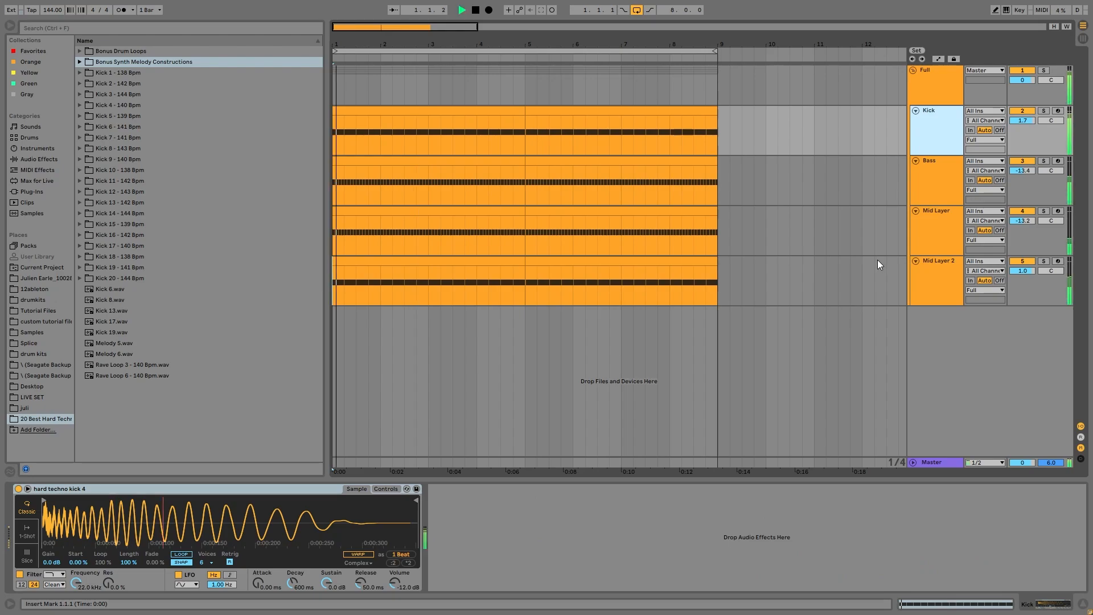
left_click(1045, 161)
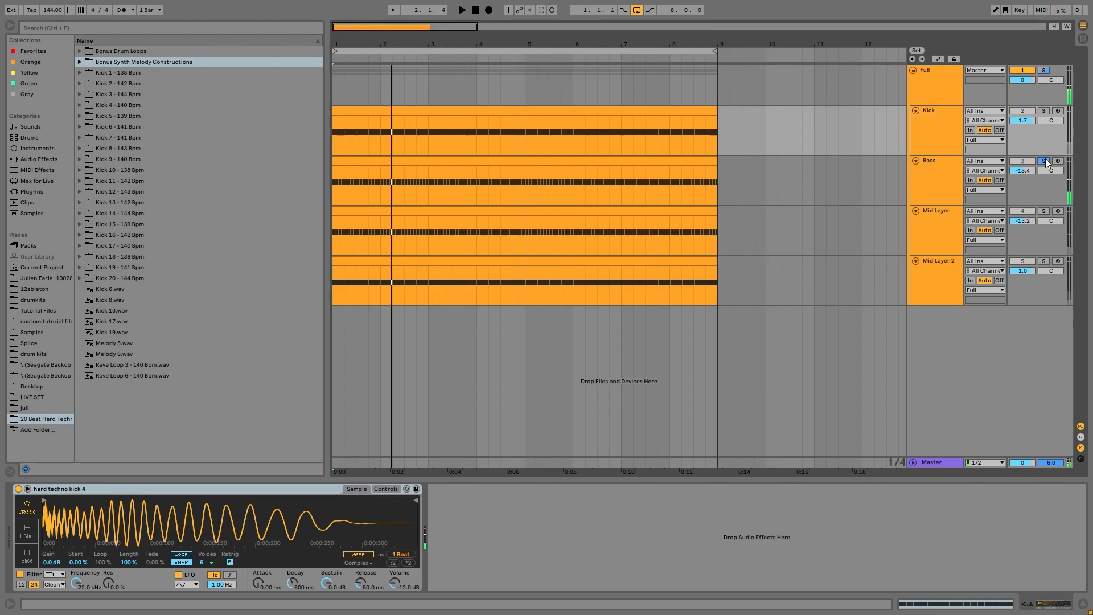
left_click(943, 181)
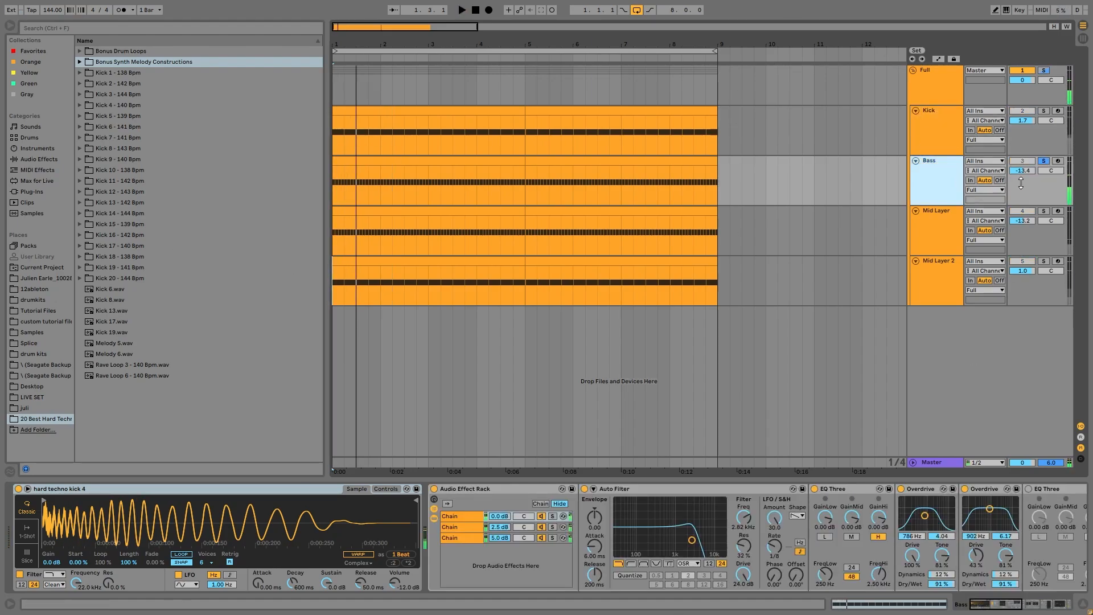
left_click(1044, 110, "ctrl")
key("space")
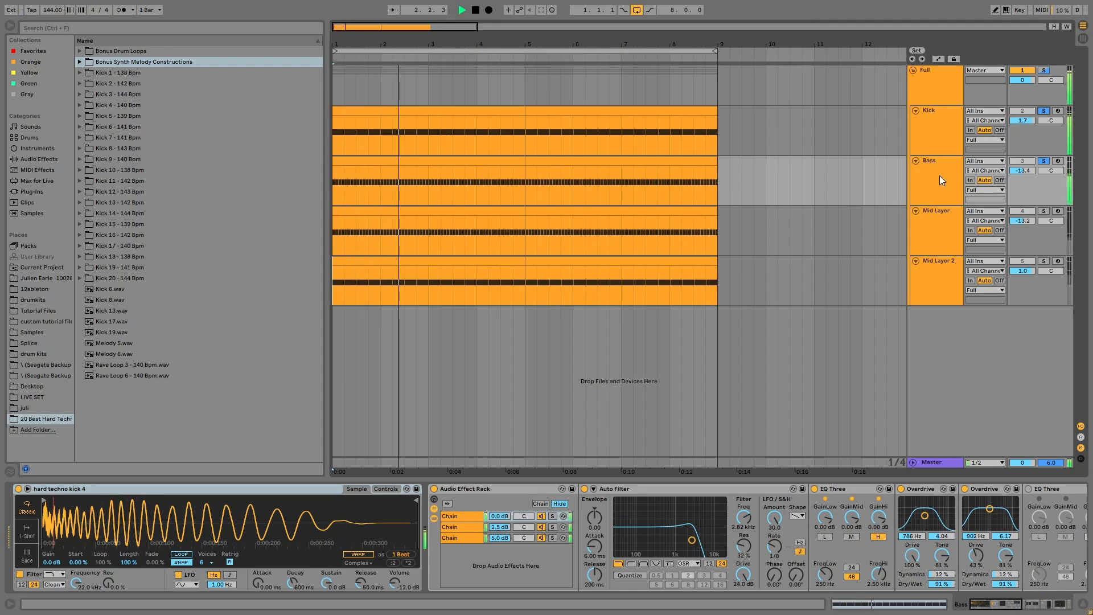
key("space")
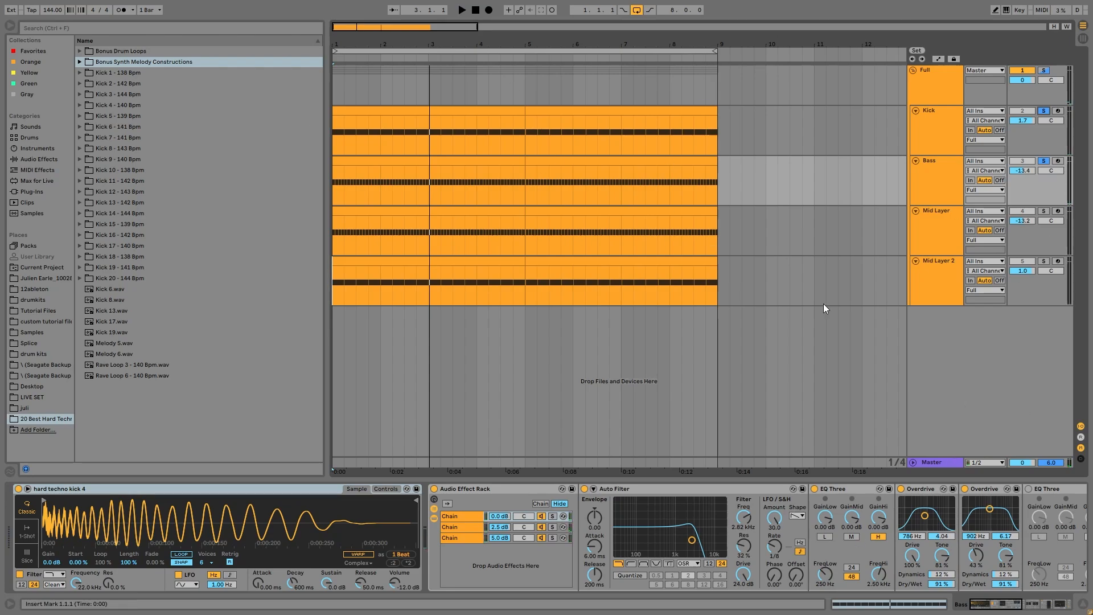
Clear the solos during playback; set Mid Layer to -15.3 dB and Mid Layer 2 to -2.0 dB.
left_click(953, 126)
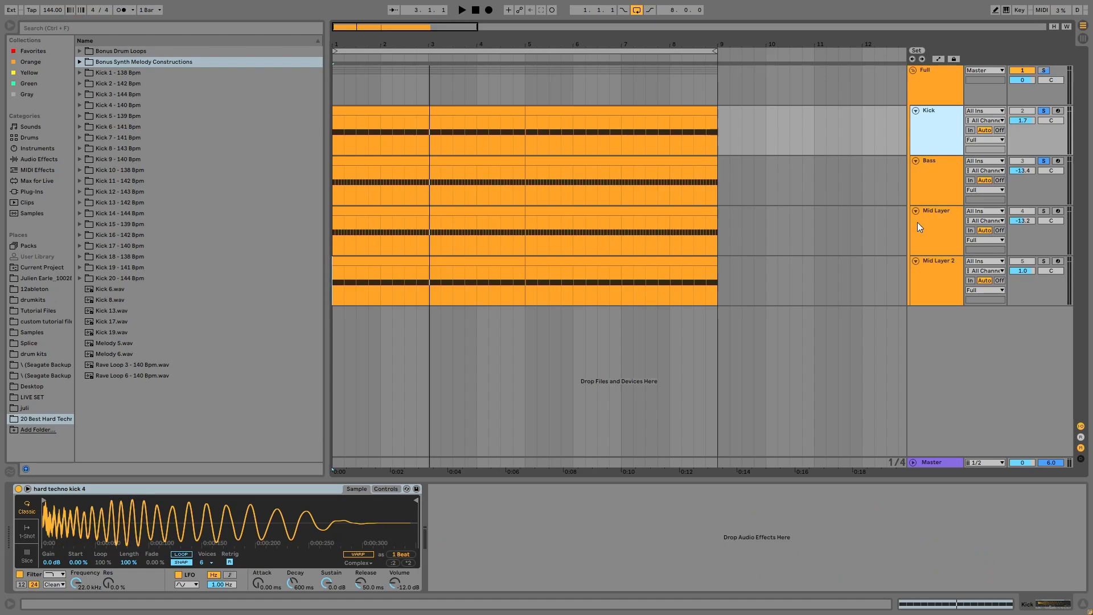
left_click(934, 197)
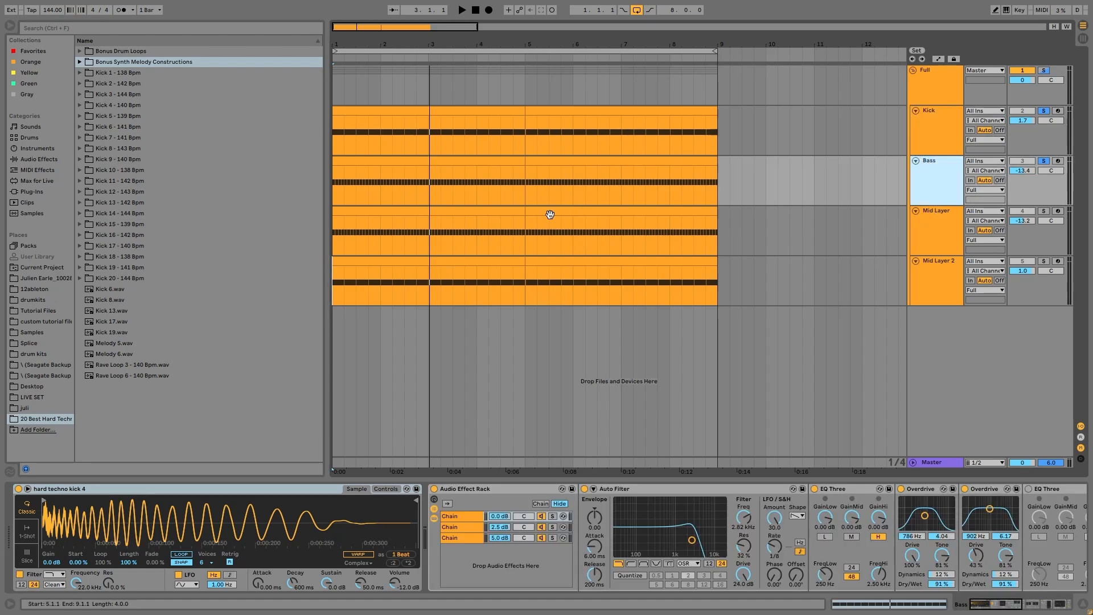
key("space")
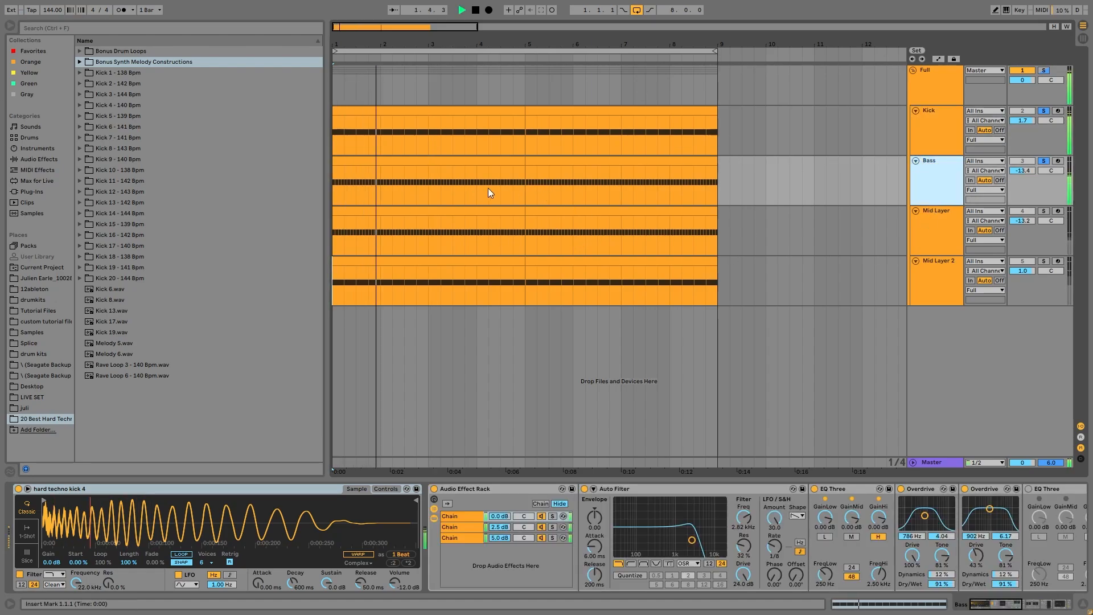
left_click(1044, 111)
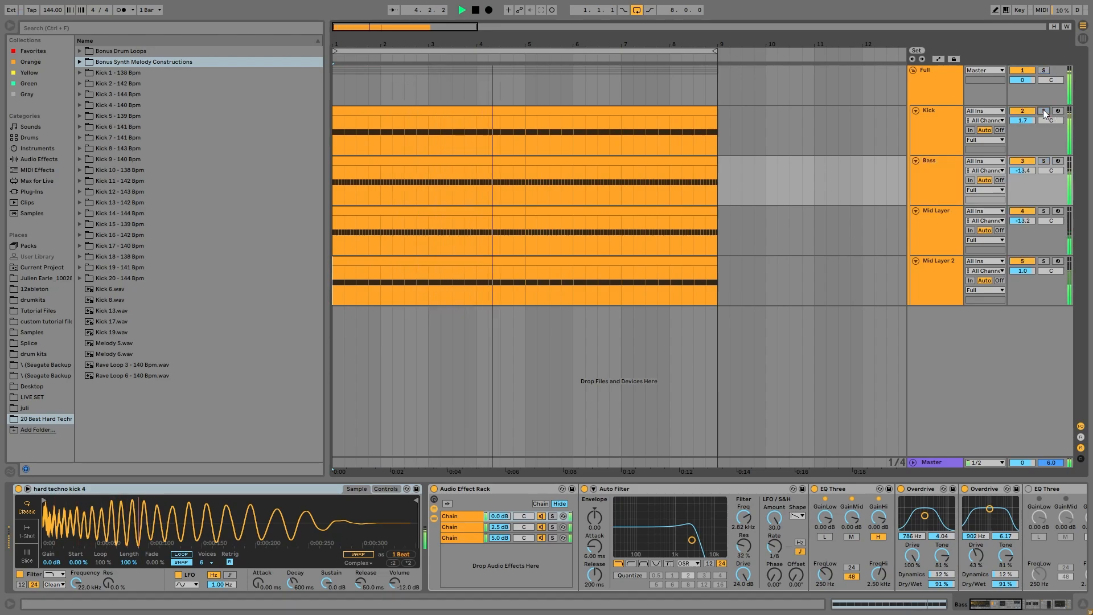
left_click_drag(1022, 221, 1023, 229)
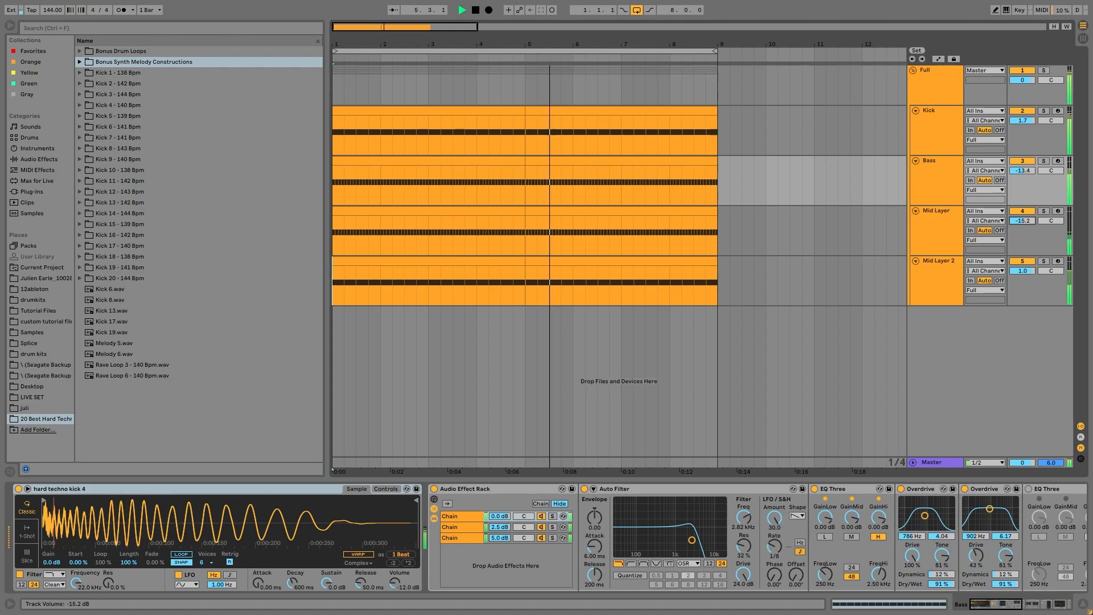
left_click_drag(1023, 271, 1023, 283)
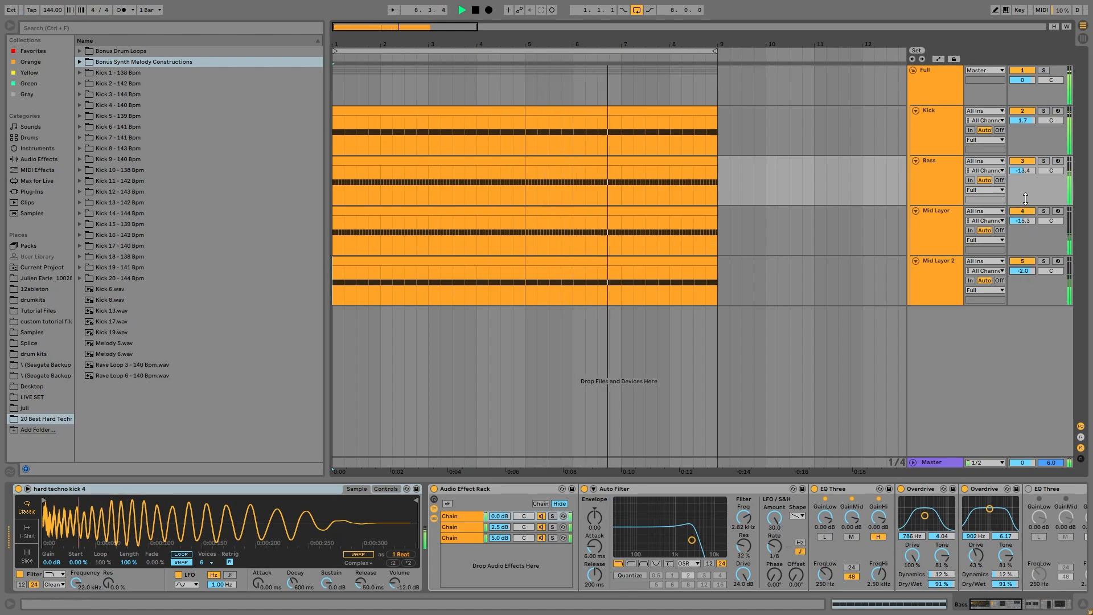
Solo the Bass track and select it.
left_click(1044, 161)
left_click(917, 163)
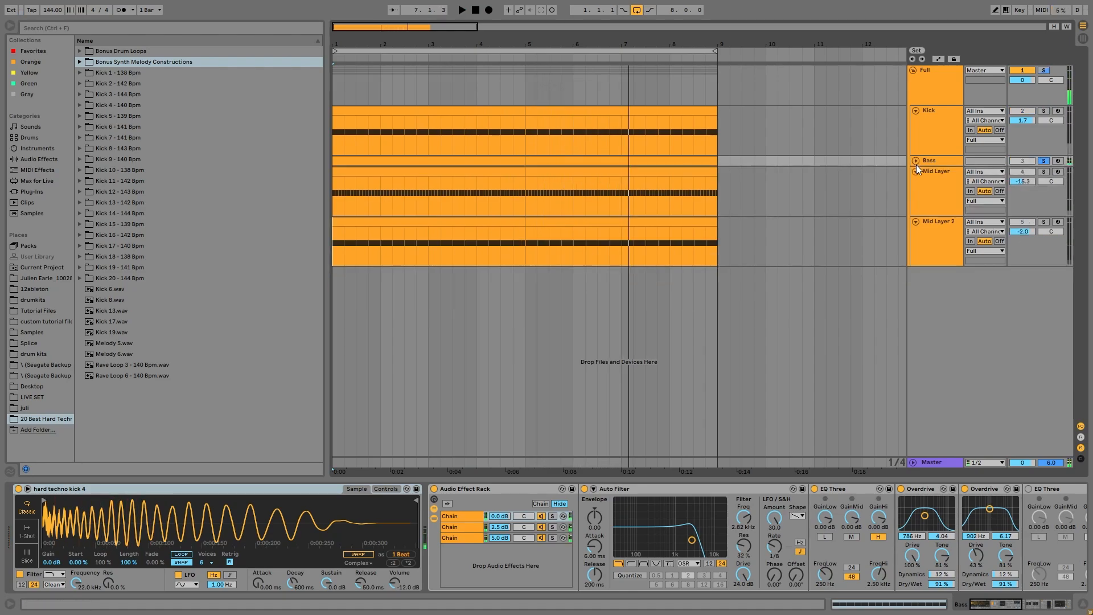
left_click(916, 160)
left_click(921, 196)
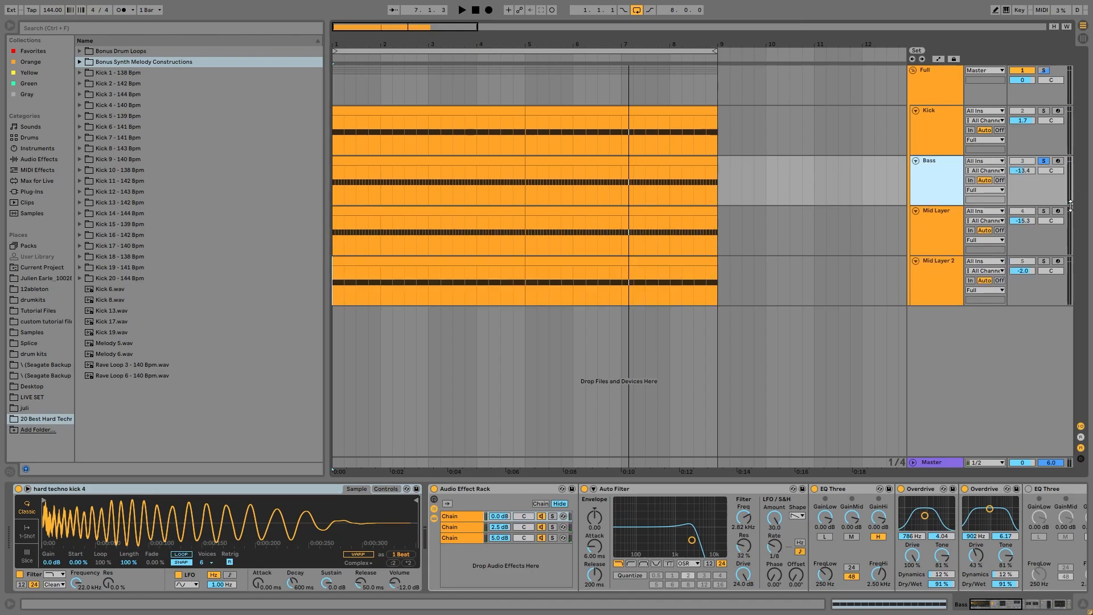
left_click(441, 453)
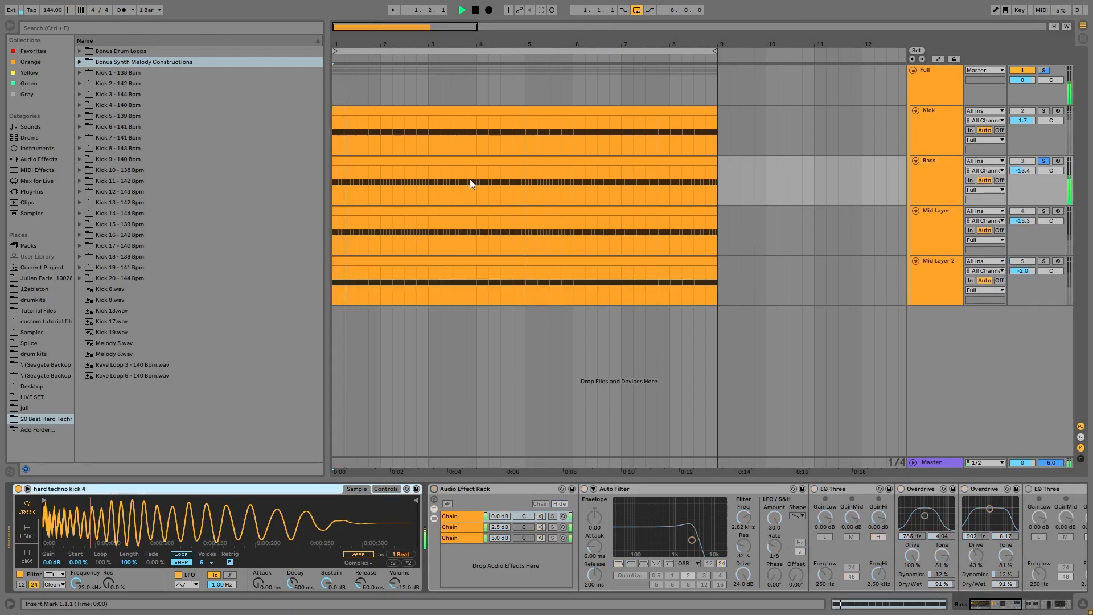
Open the Bass clip, then return to Device View and scroll through the Bass effect rack's chain.
double_click(463, 159)
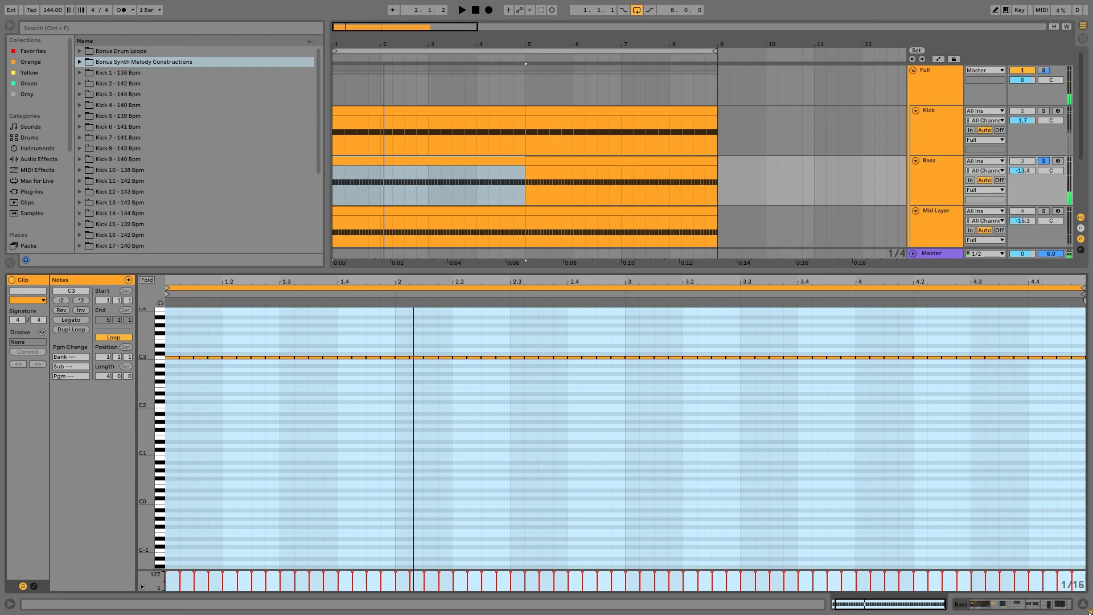
key("shift+Tab")
left_click(466, 499)
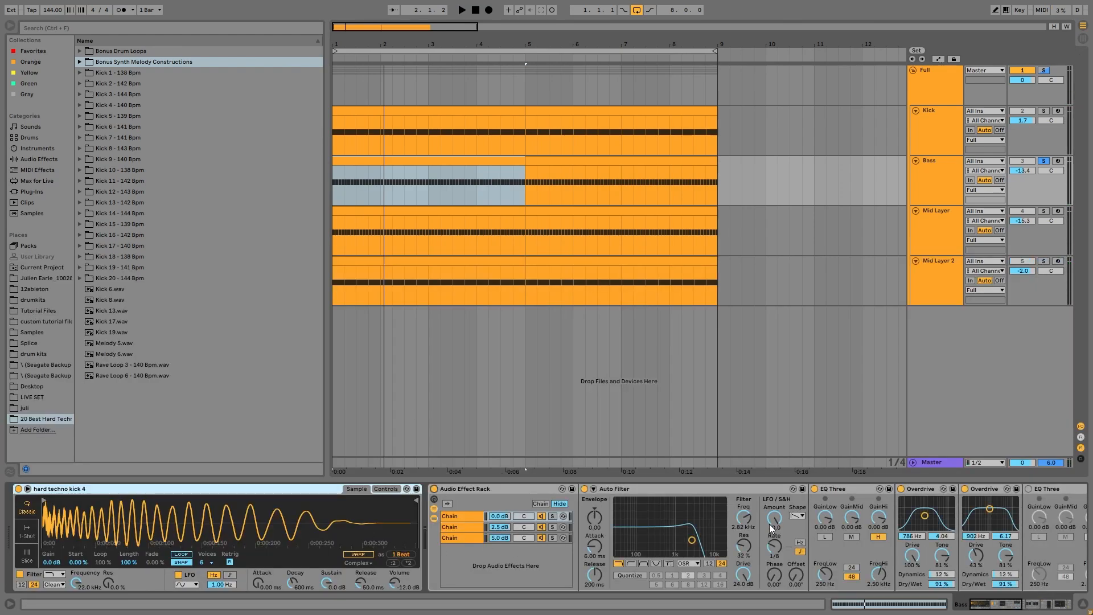
scroll(780, 532, "right", 5)
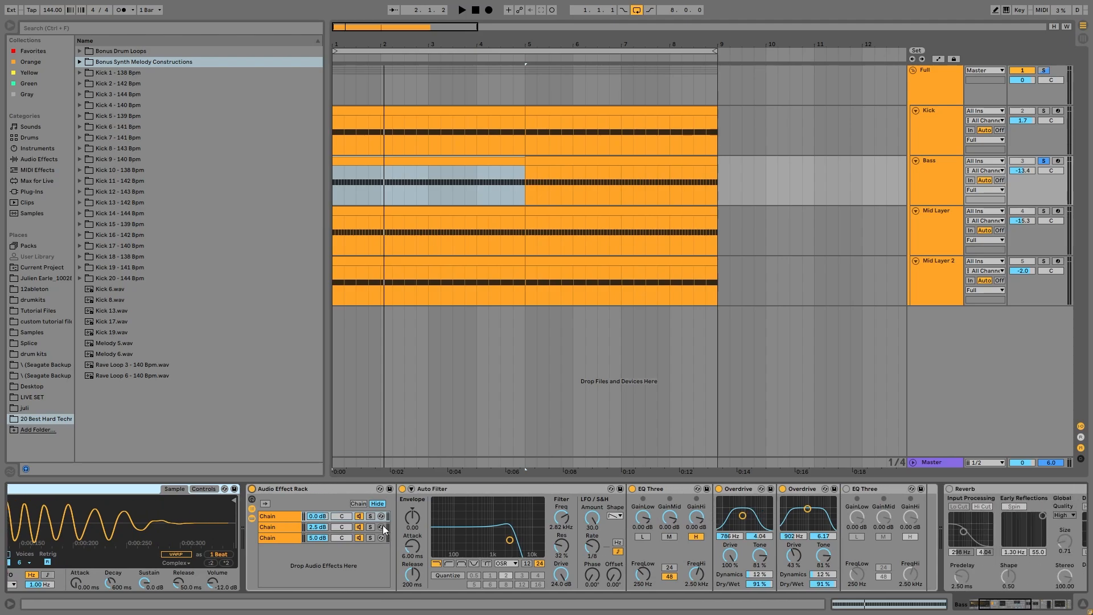
Inspect the devices in each of the Bass rack's three chains.
left_click(269, 539)
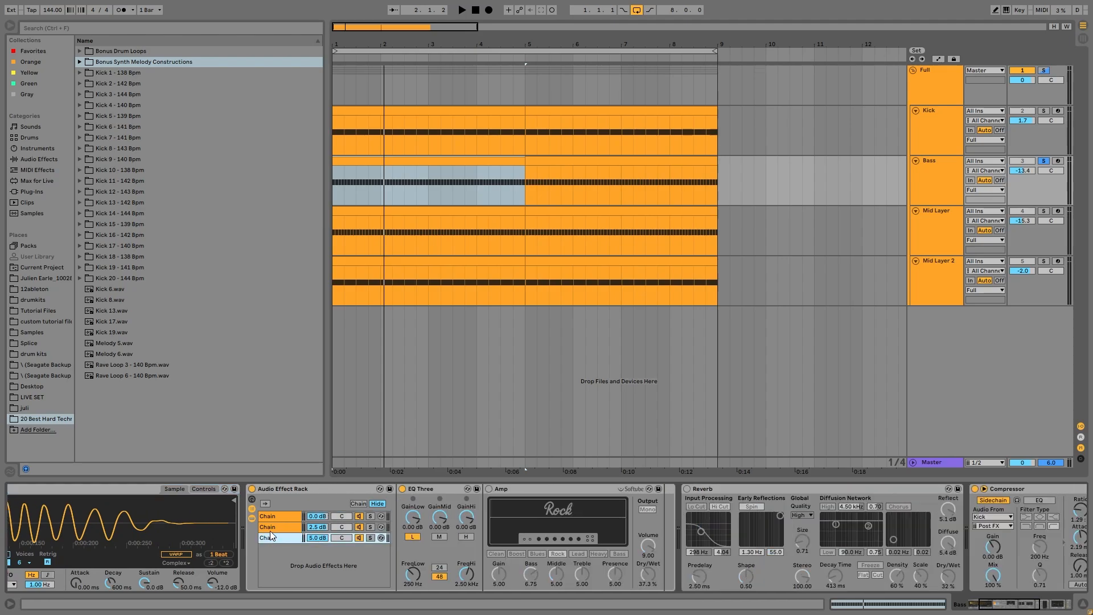
left_click(281, 525)
left_click(281, 518)
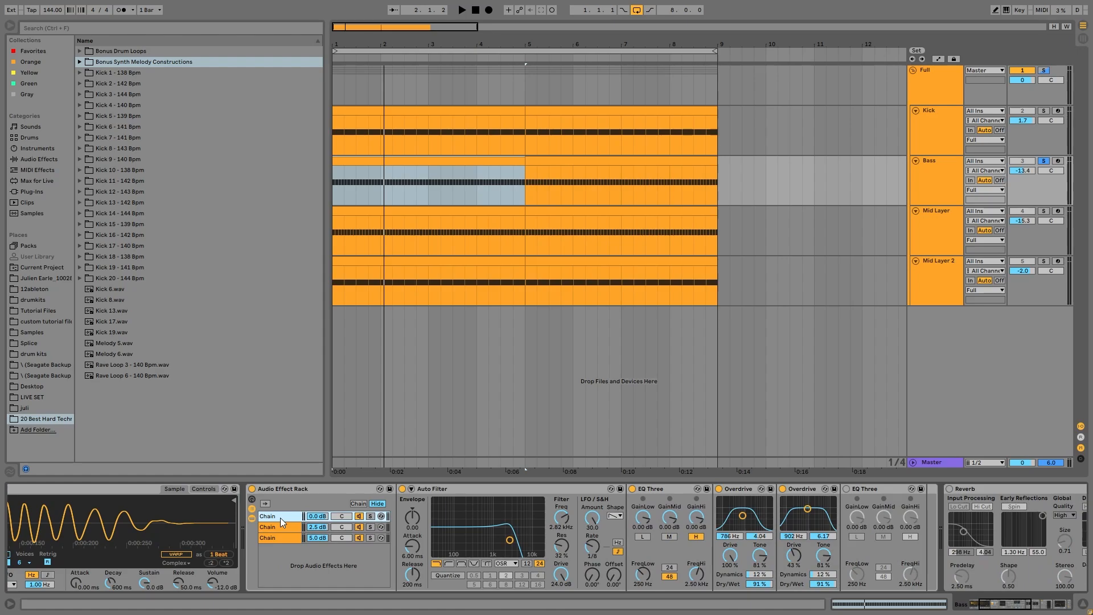
left_click(296, 538)
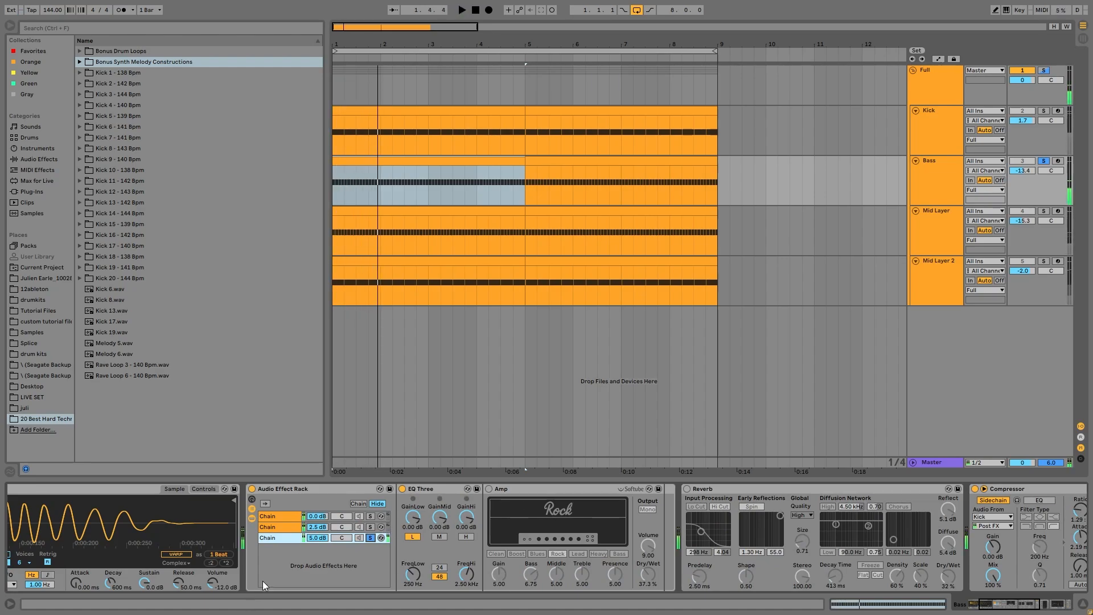
left_click(370, 532)
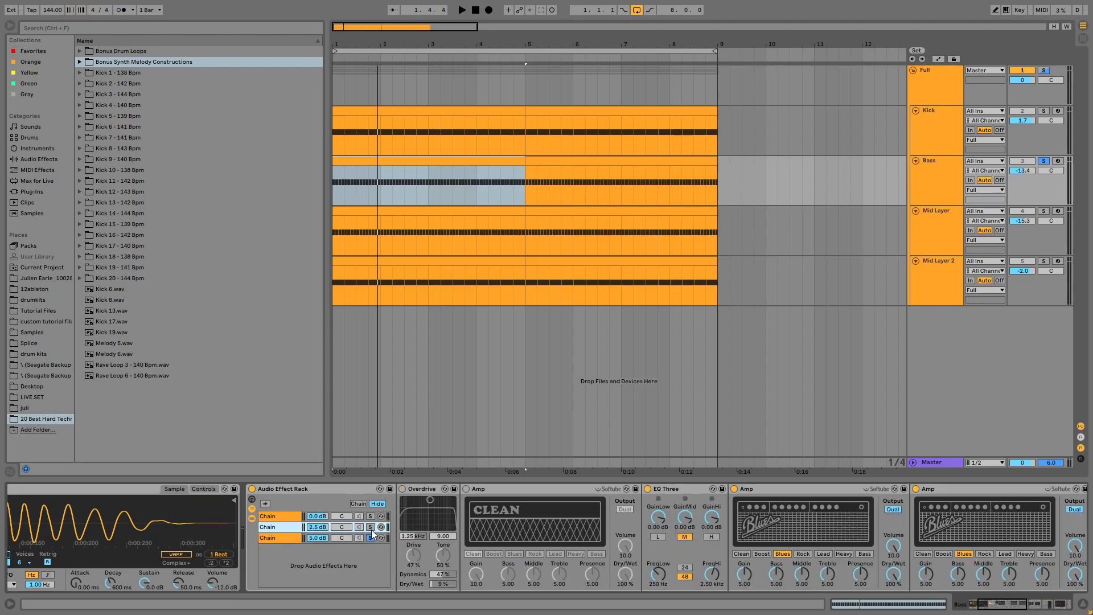
Toggle solo on the rack's second and first chains and start playback.
left_click(371, 529)
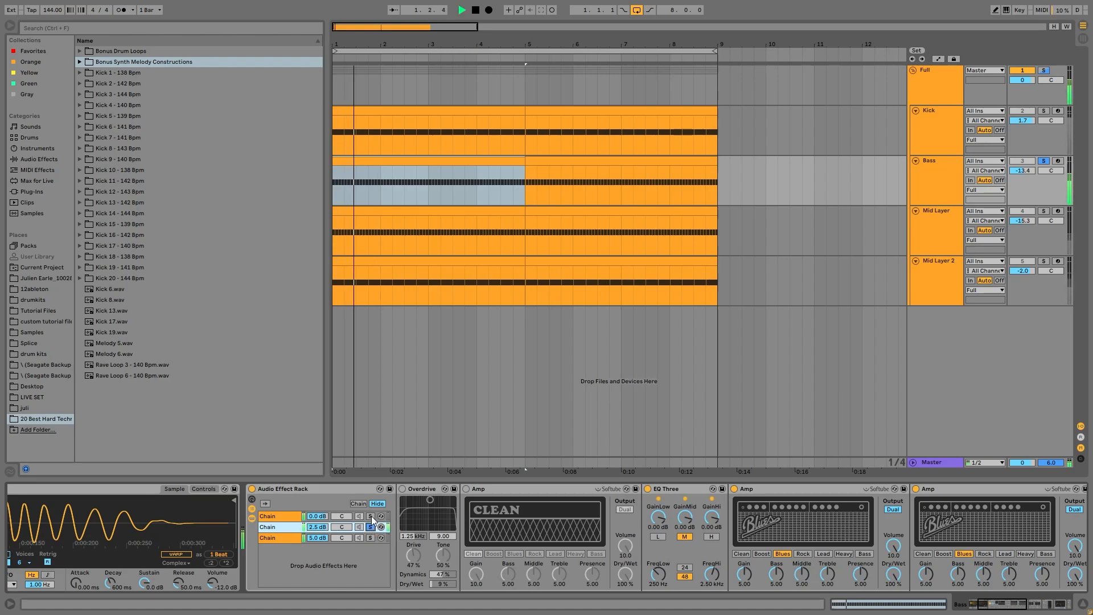
left_click(370, 517)
left_click(371, 516)
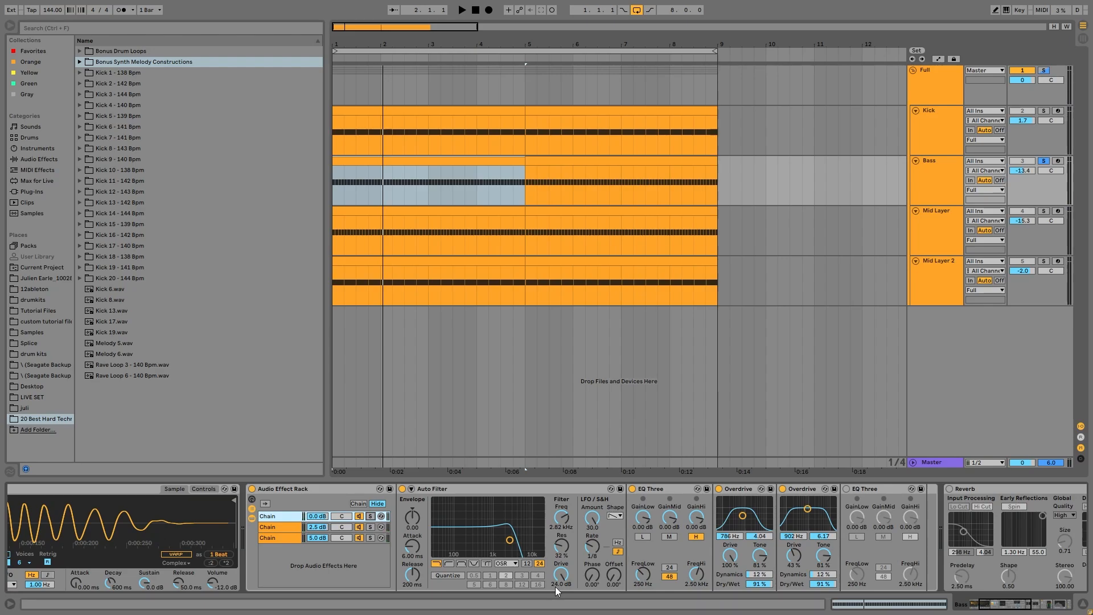
key("space")
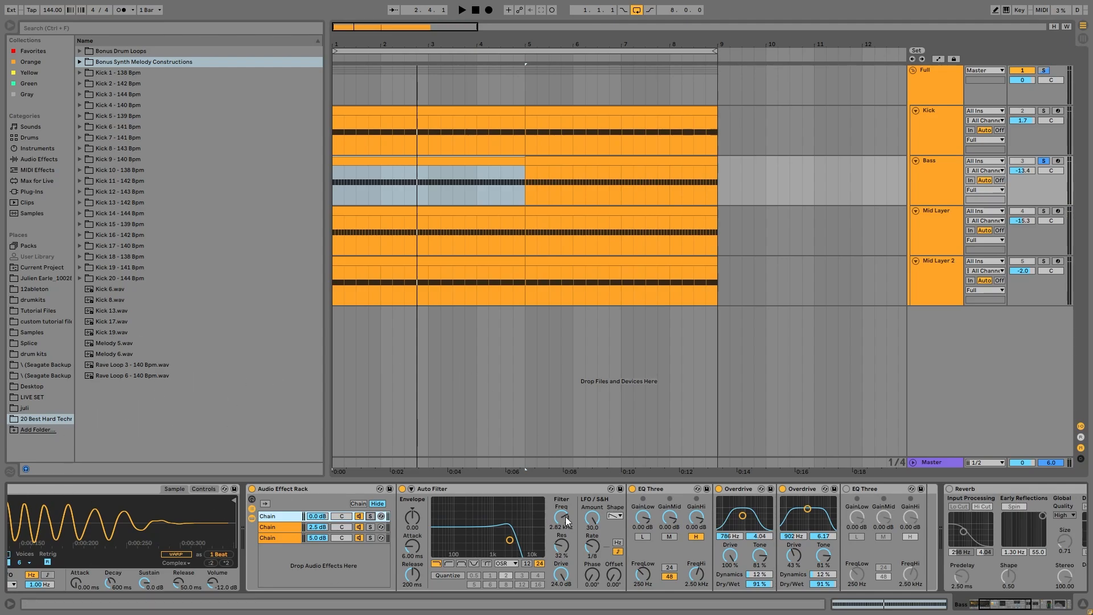
key("space")
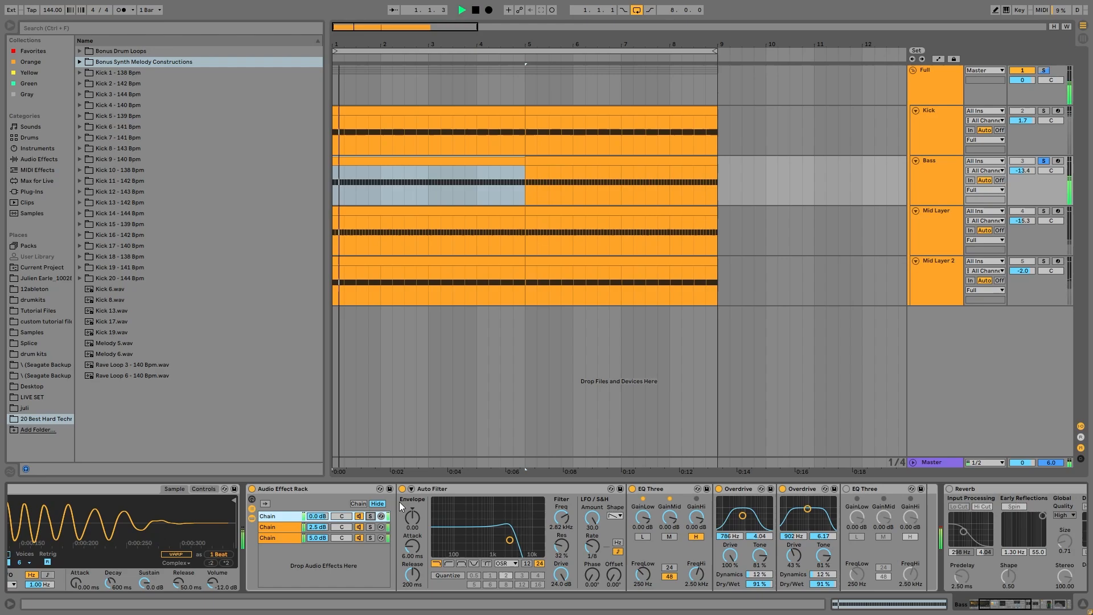
Delete the Overdrive from the rack's second chain and play back the result.
left_click(370, 539)
left_click(372, 527)
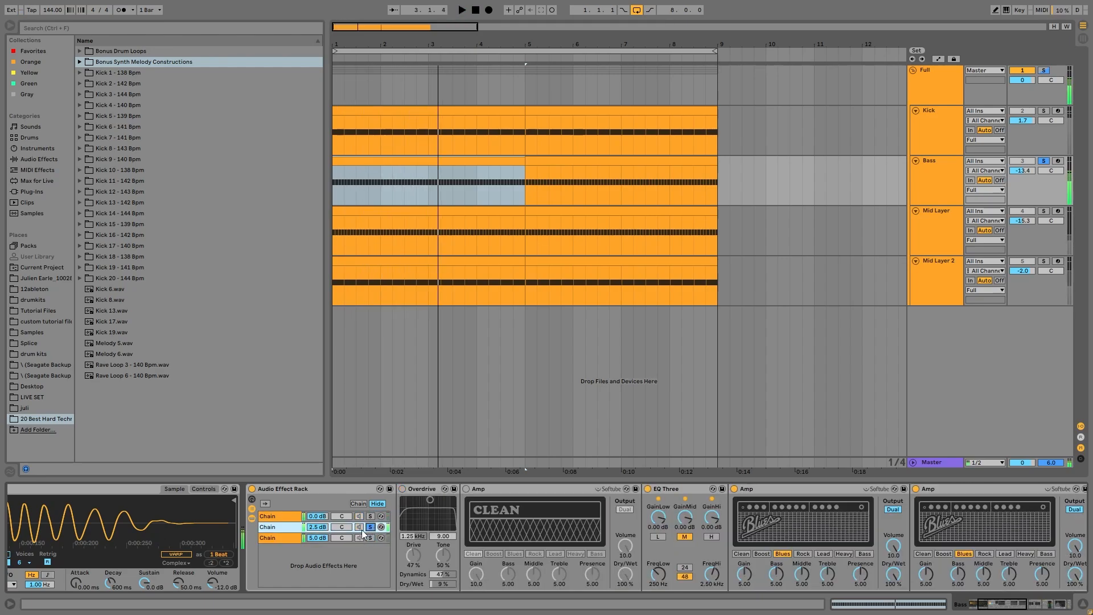
left_click(418, 490)
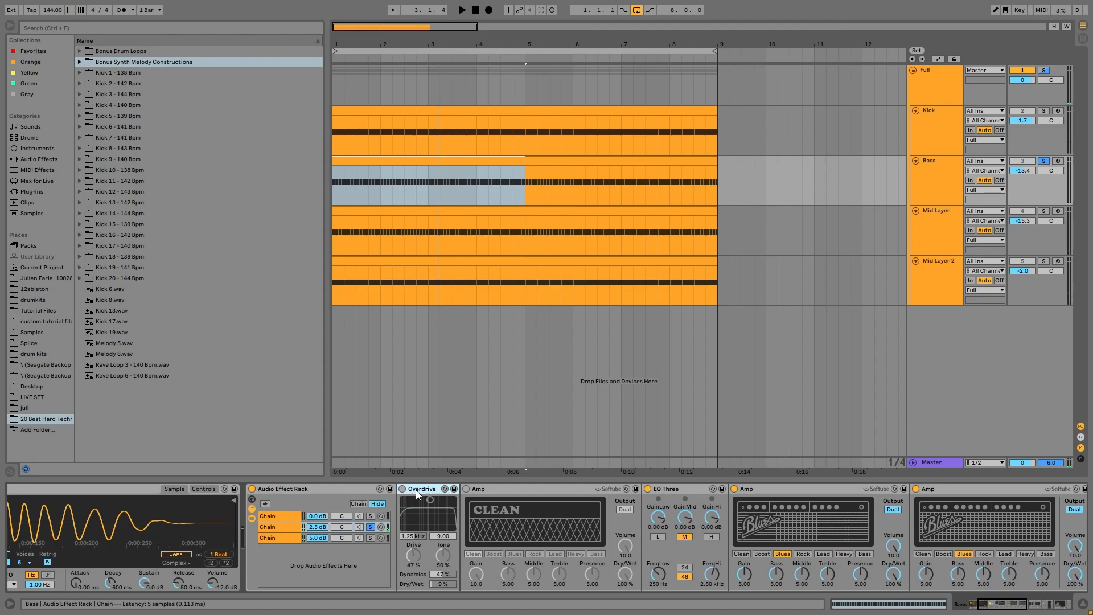
key("Delete")
key("Delete")
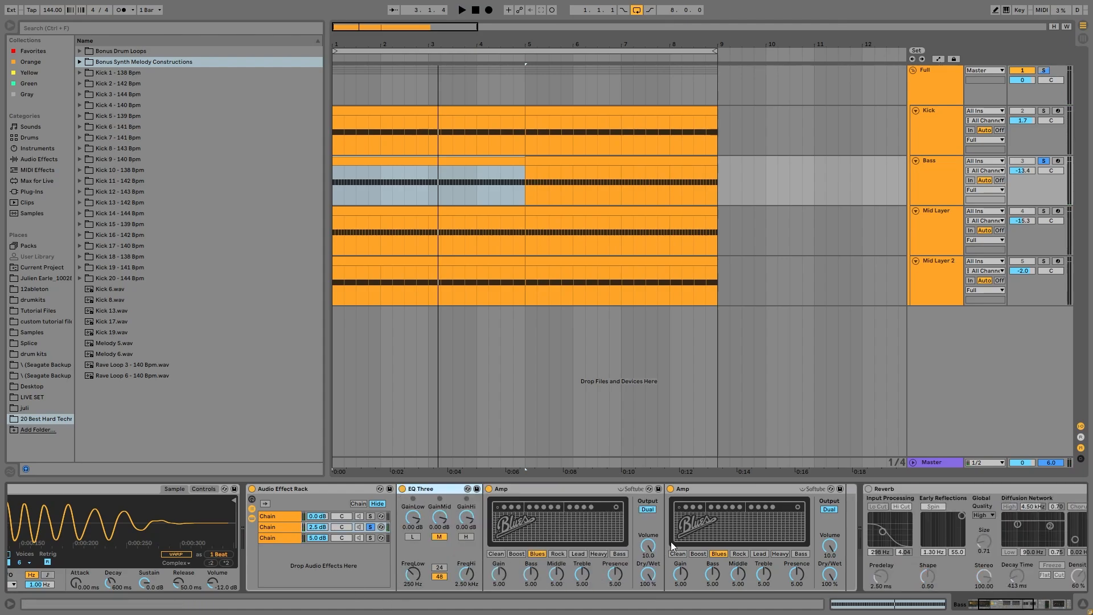
key("space")
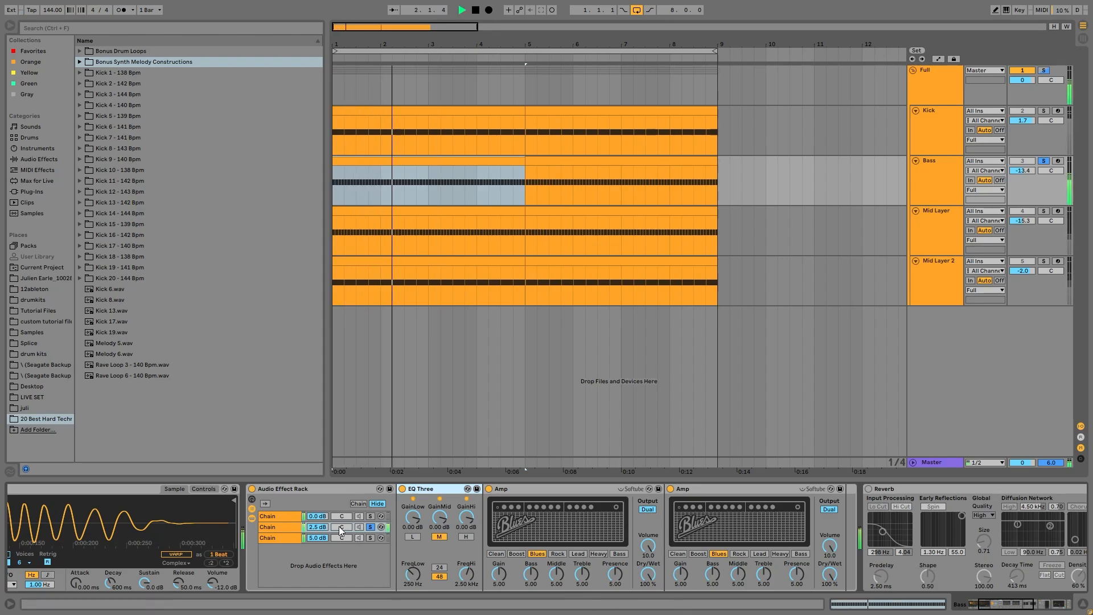
key("space")
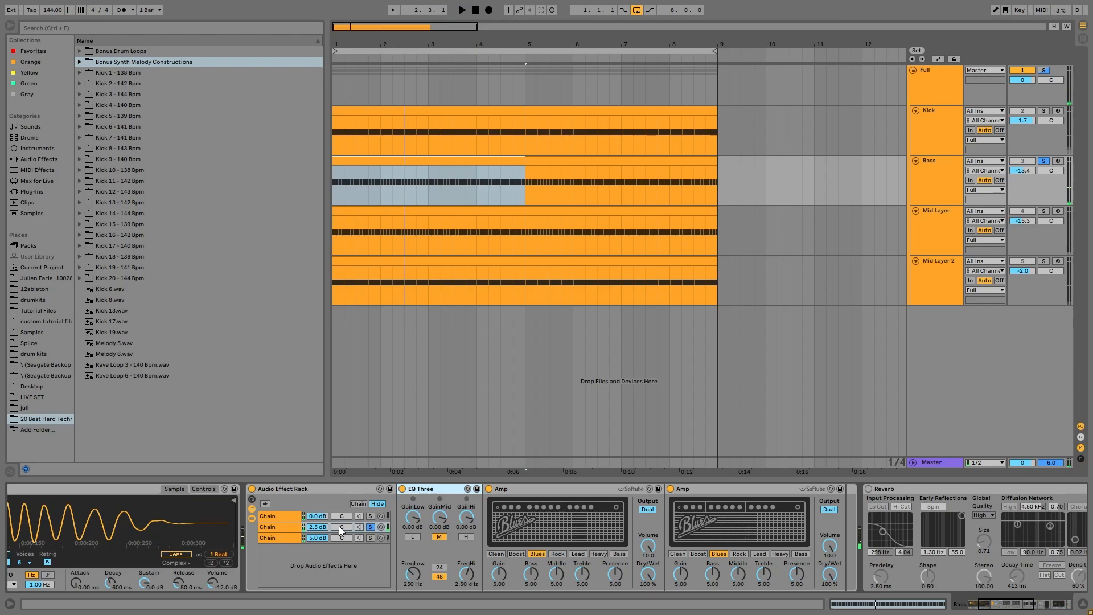
key("space")
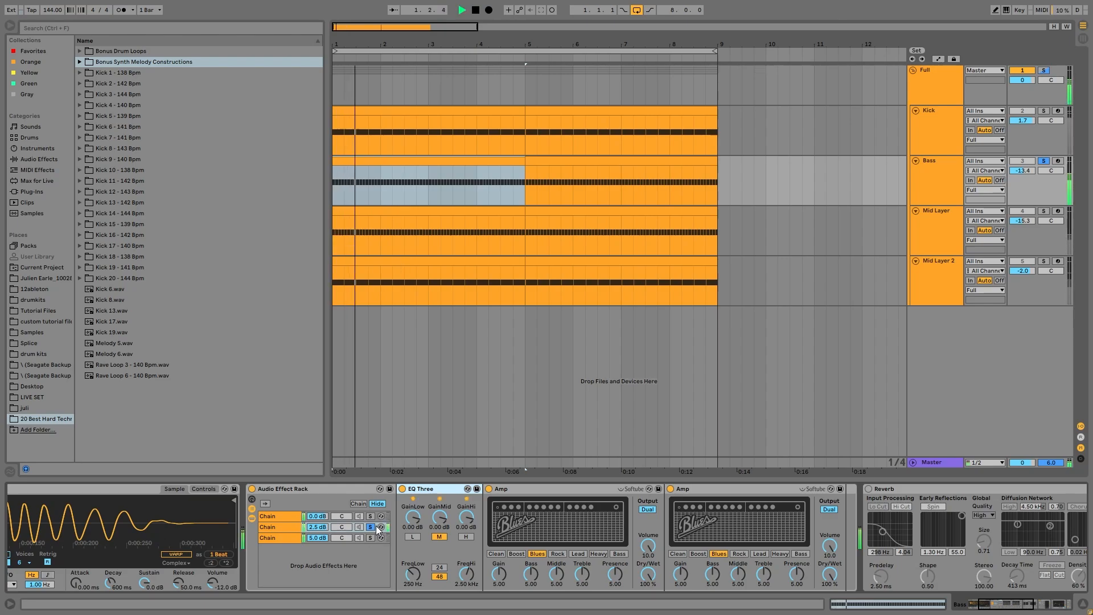
Solo the first chain and compare playback with the Auto Filter off and on.
left_click(370, 516)
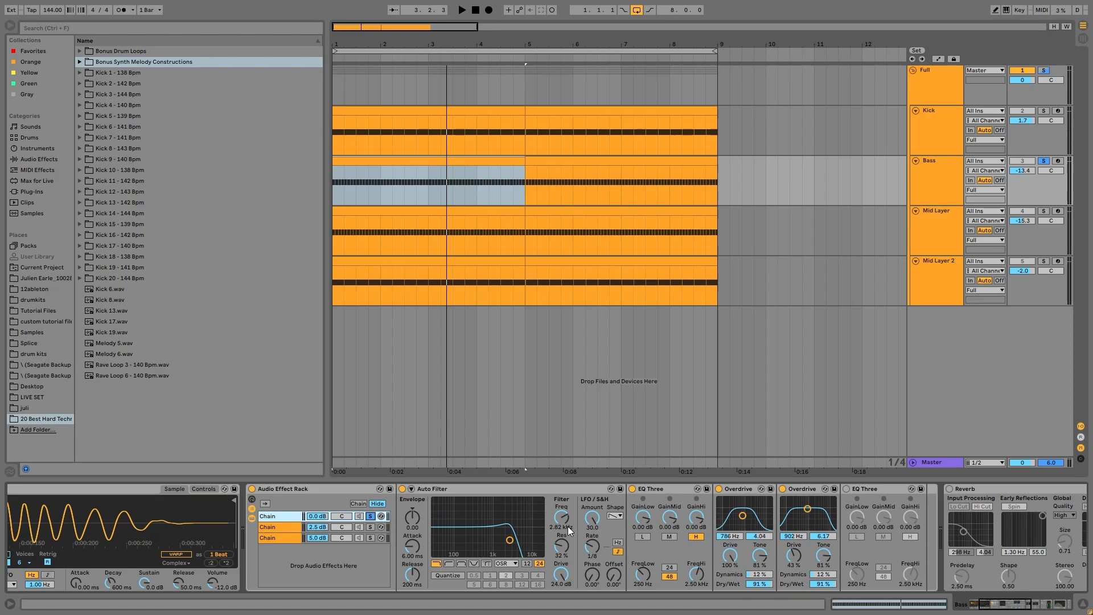
key("space")
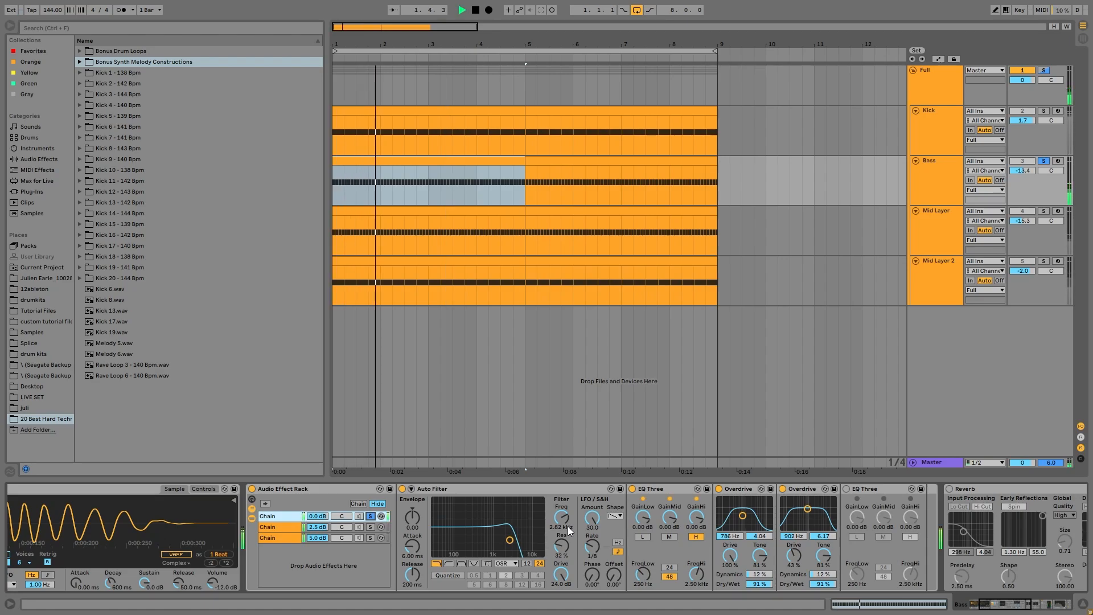
key("space")
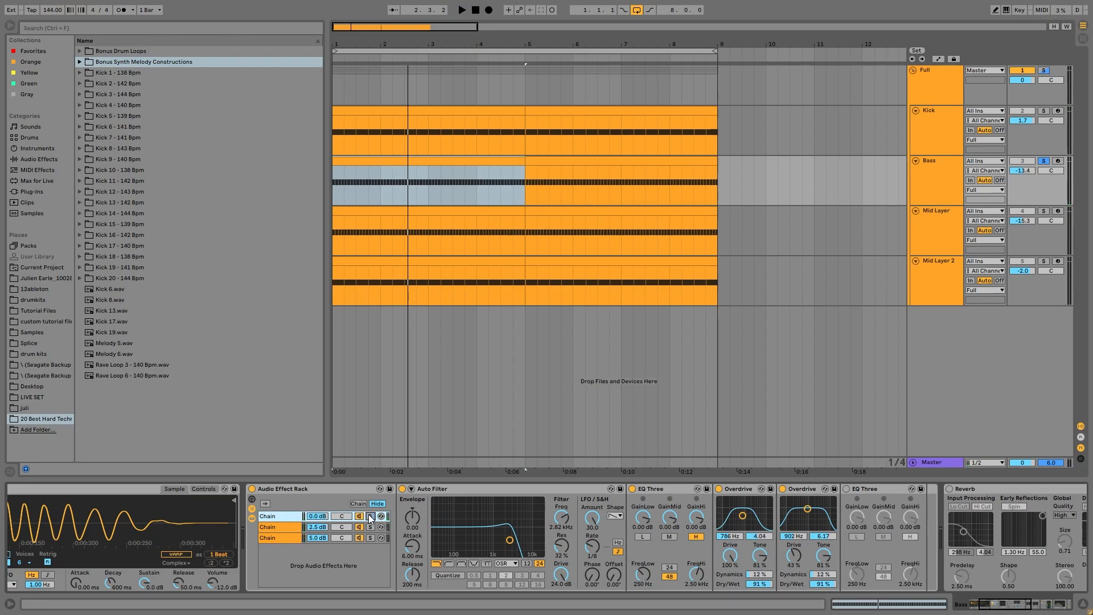
key("space")
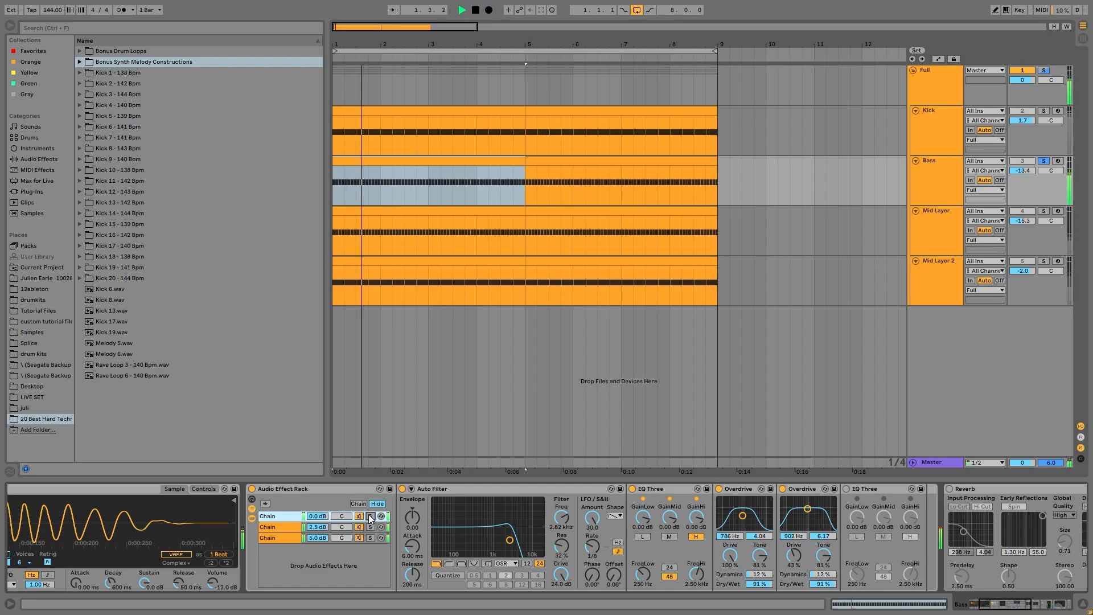
left_click(402, 489)
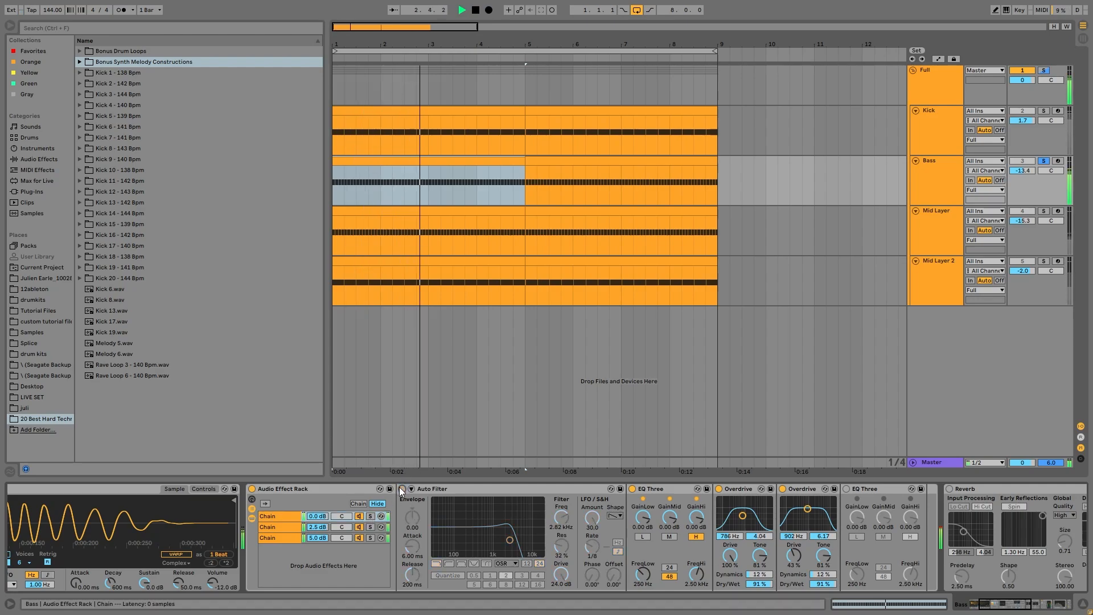
left_click(402, 489)
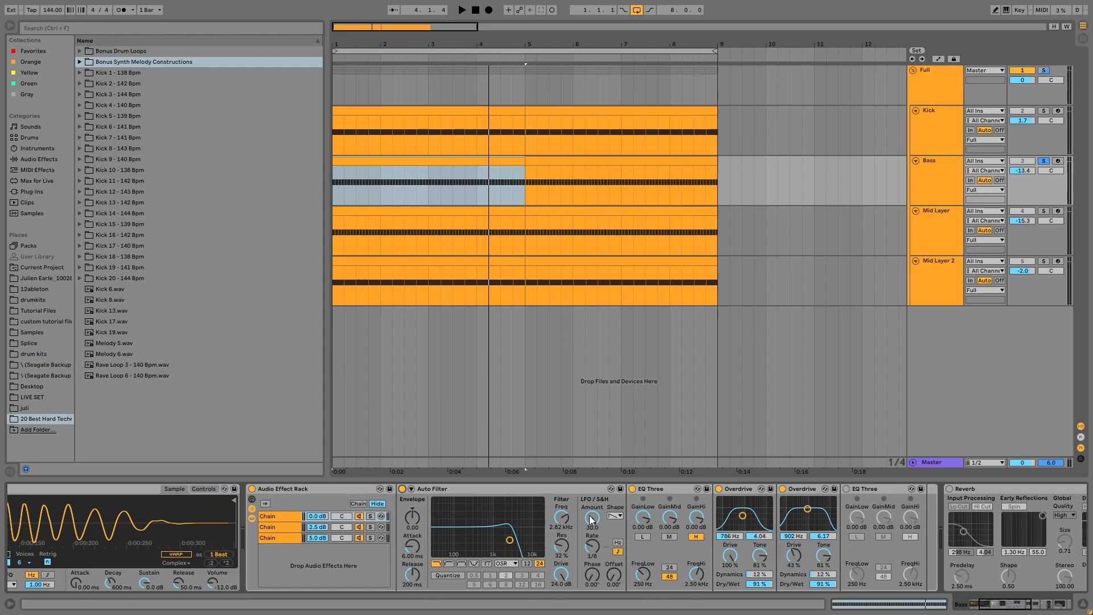
Delete the Reverb from the Bass device chain.
scroll(736, 552, "right", 5)
scroll(736, 552, "right", 4)
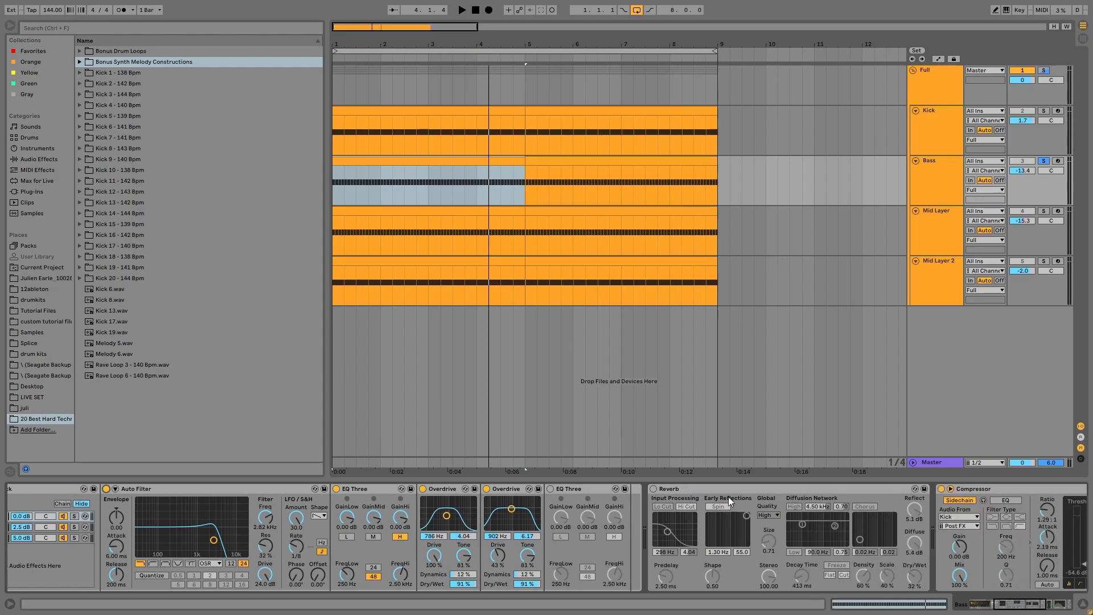
left_click(726, 490)
key("Delete")
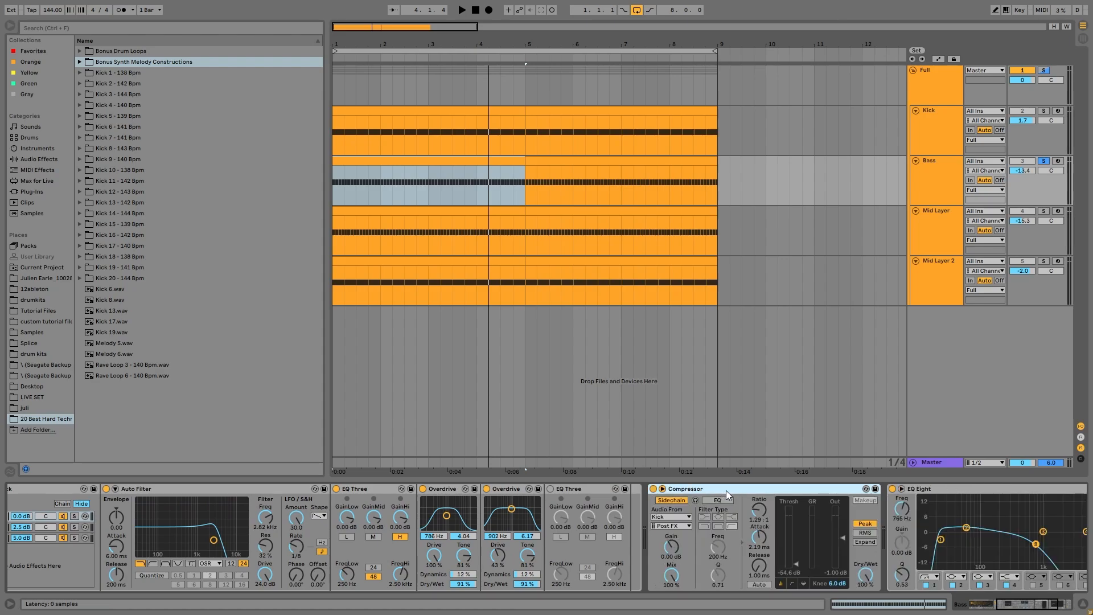
Inspect the lowest EQ Eight band, then play with the Kick soloed alongside the Bass.
scroll(696, 553, "right", 4)
scroll(726, 549, "right", 3)
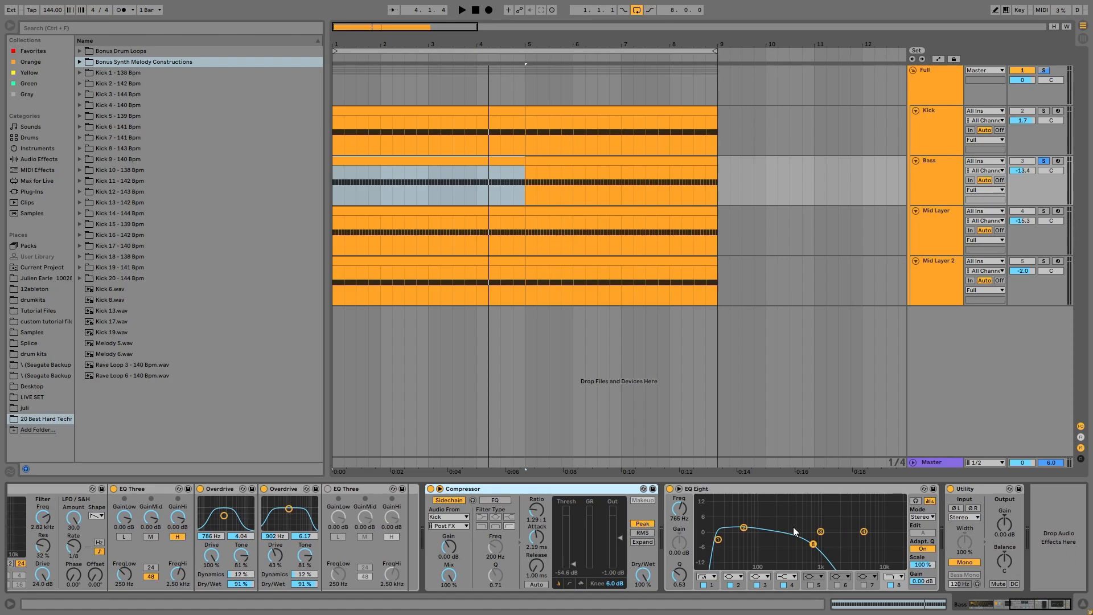
left_click(719, 539)
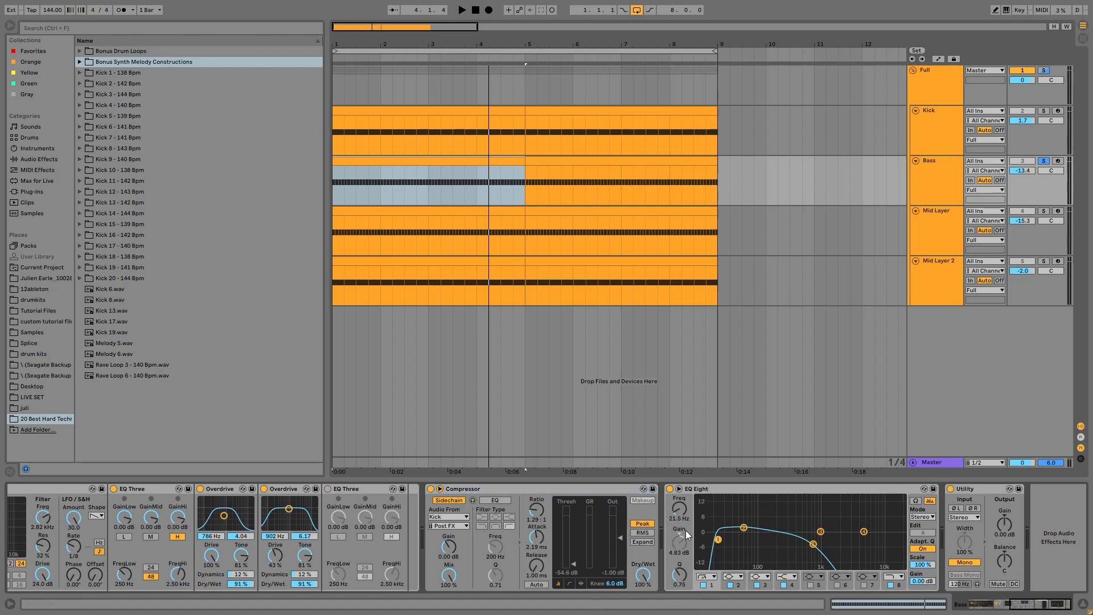
key("space")
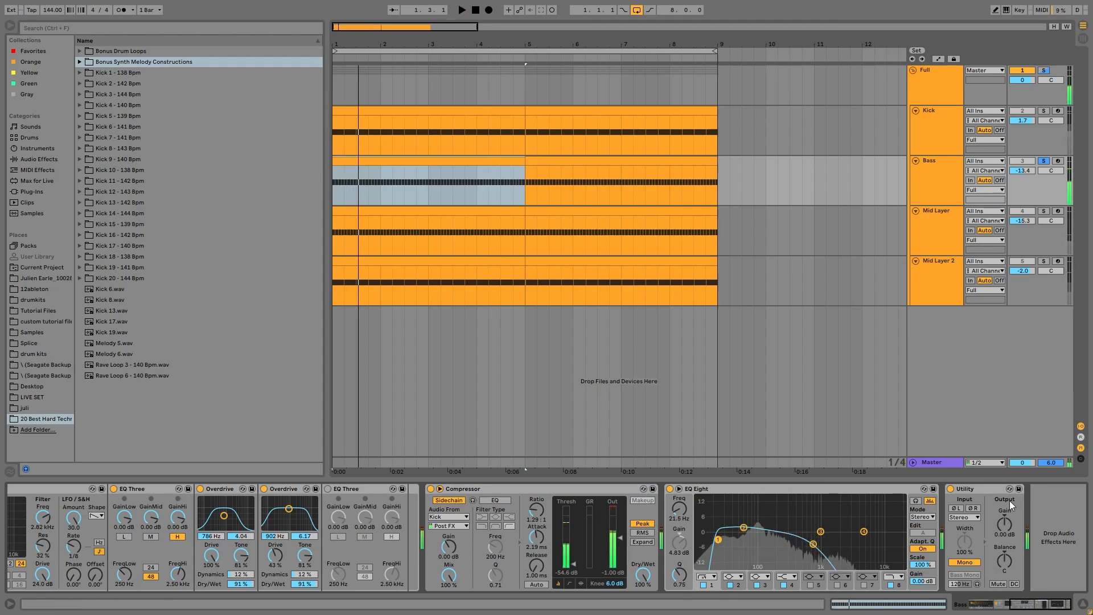
key("space")
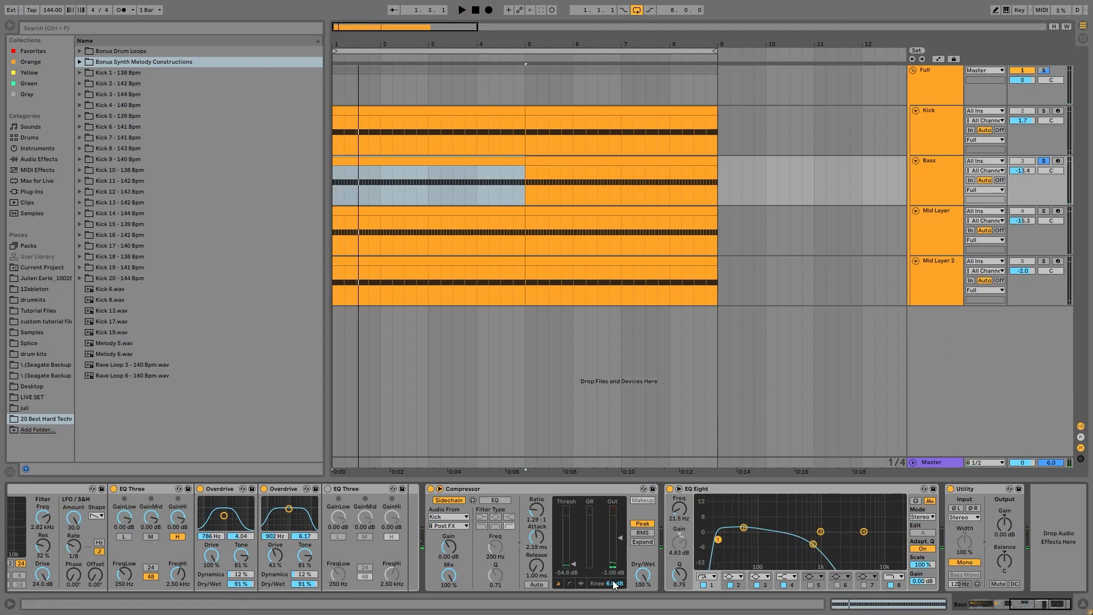
key("space")
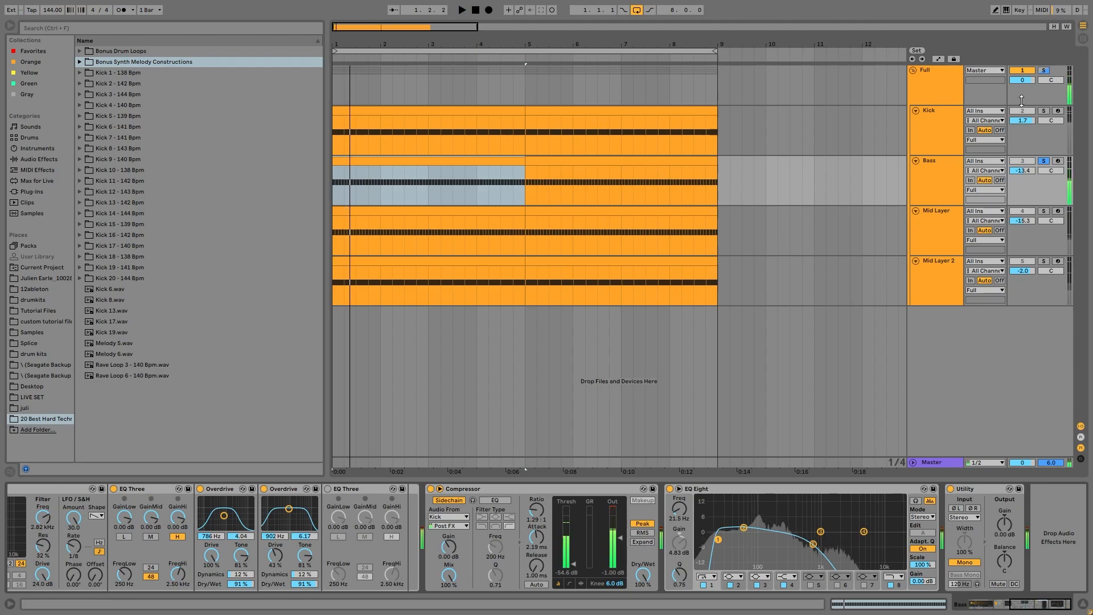
left_click(1043, 110)
Play the soloed Kick and Bass, then clear all track solos.
key("space")
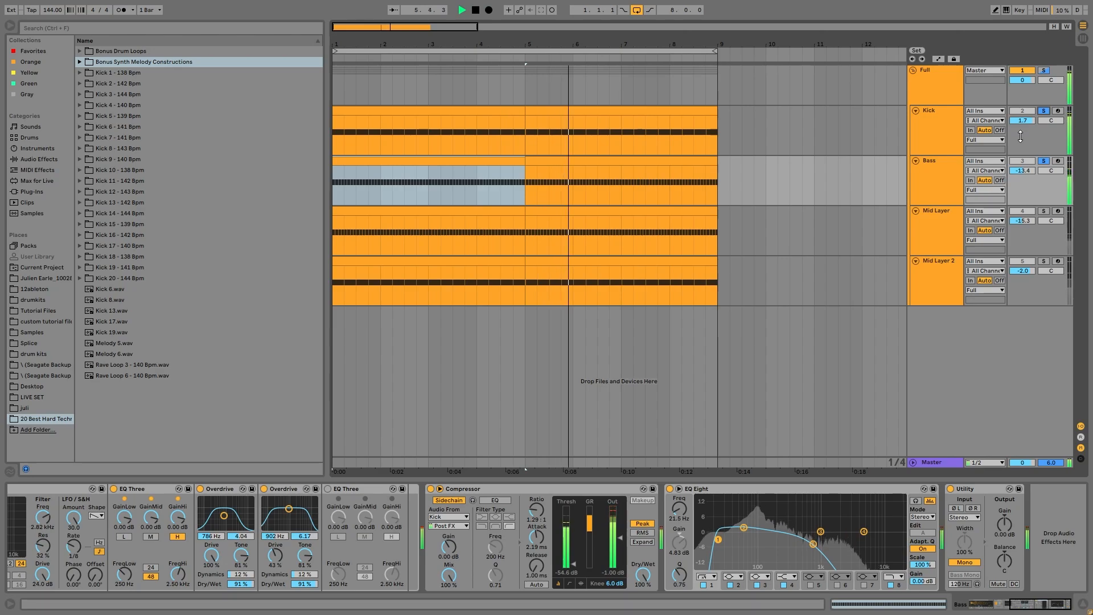
key("space")
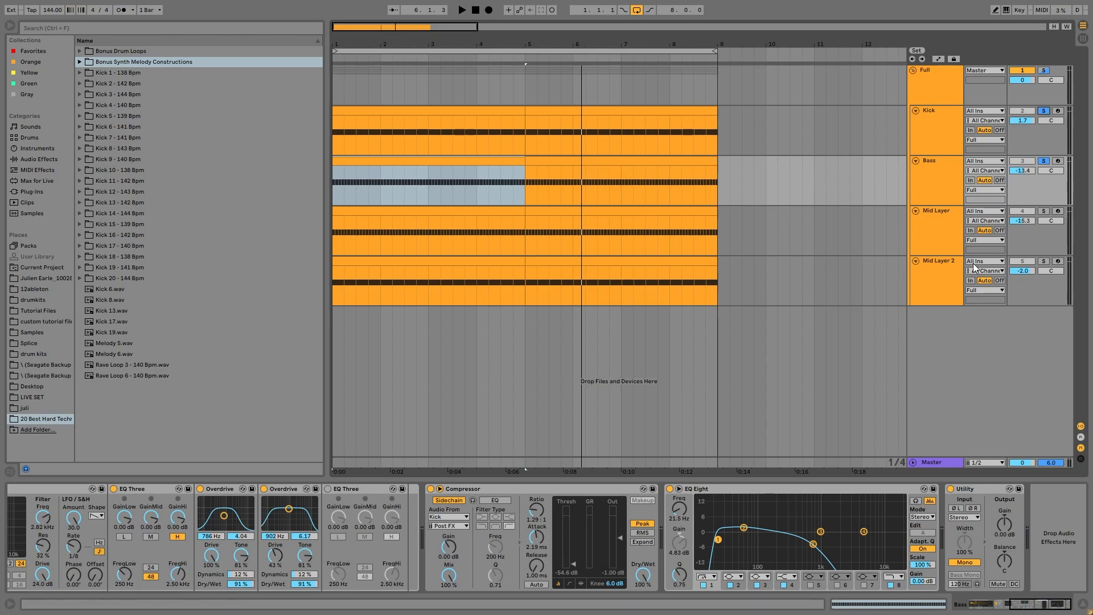
left_click(1044, 212)
key("space")
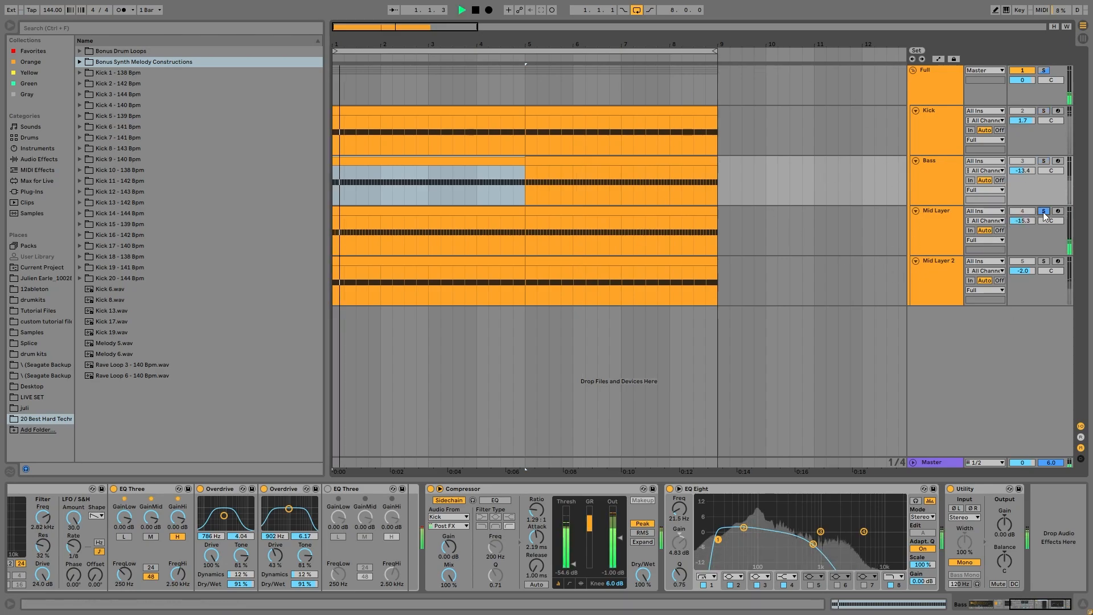
Mute Mid Layer and Mid Layer 2 to compare the kick with and without them.
left_click(1020, 211)
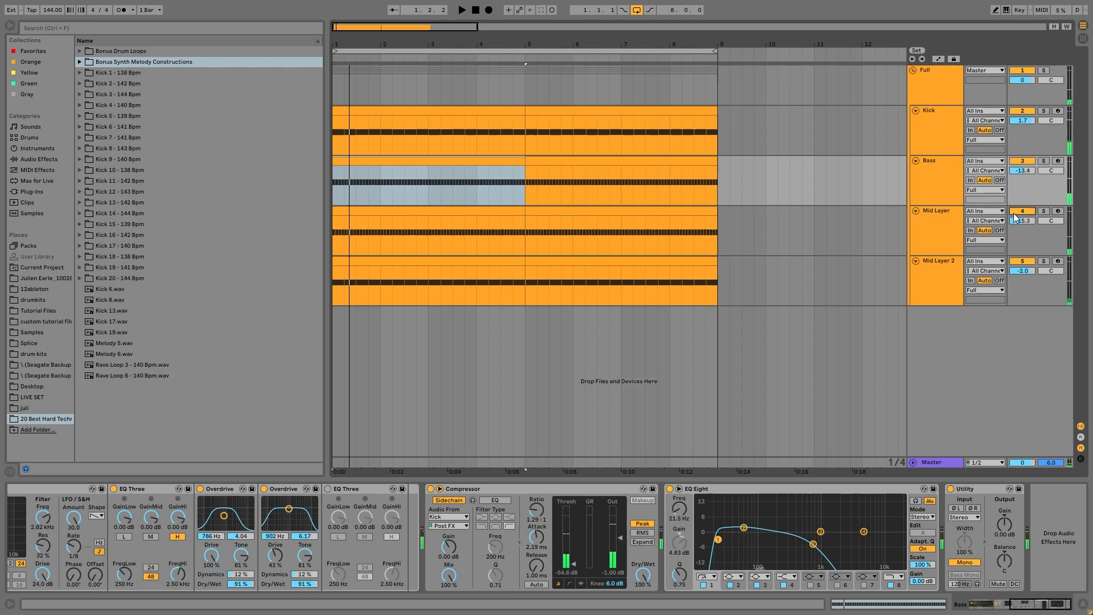
left_click(1022, 262)
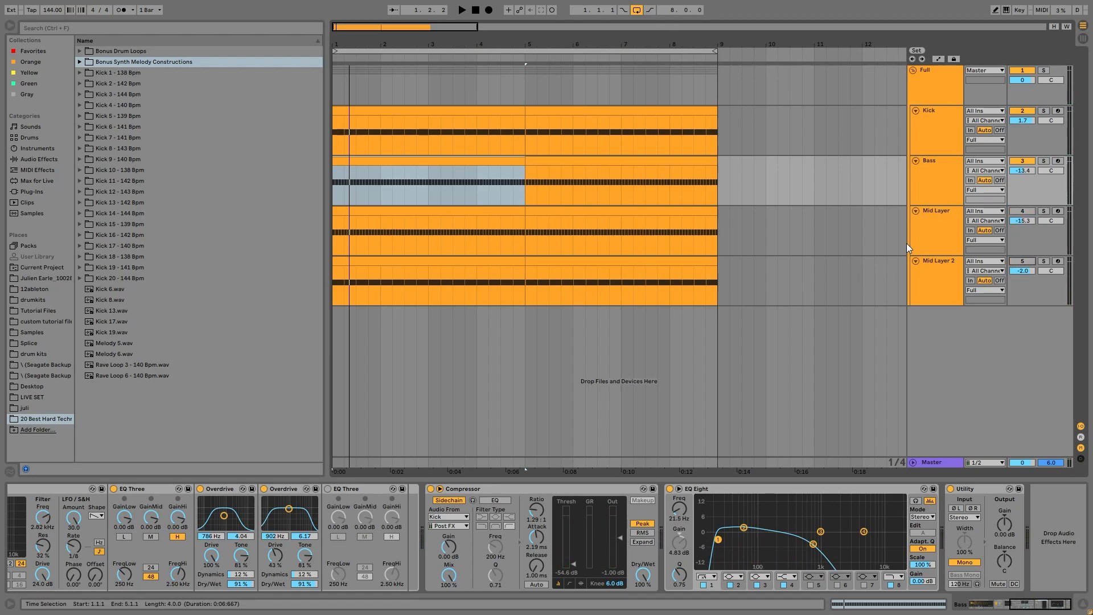
key("space")
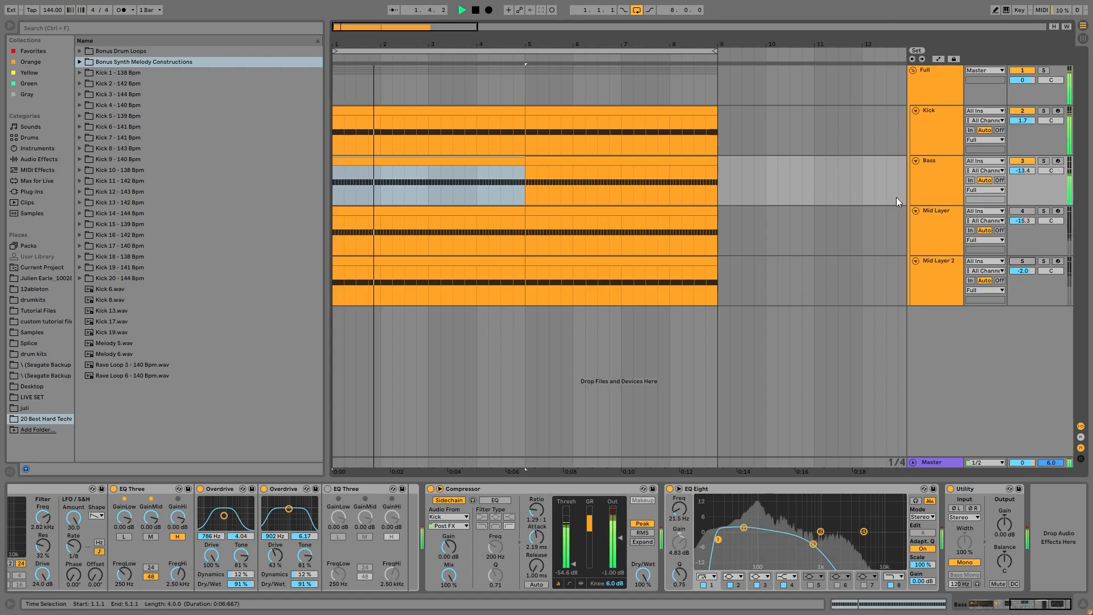
key("F4")
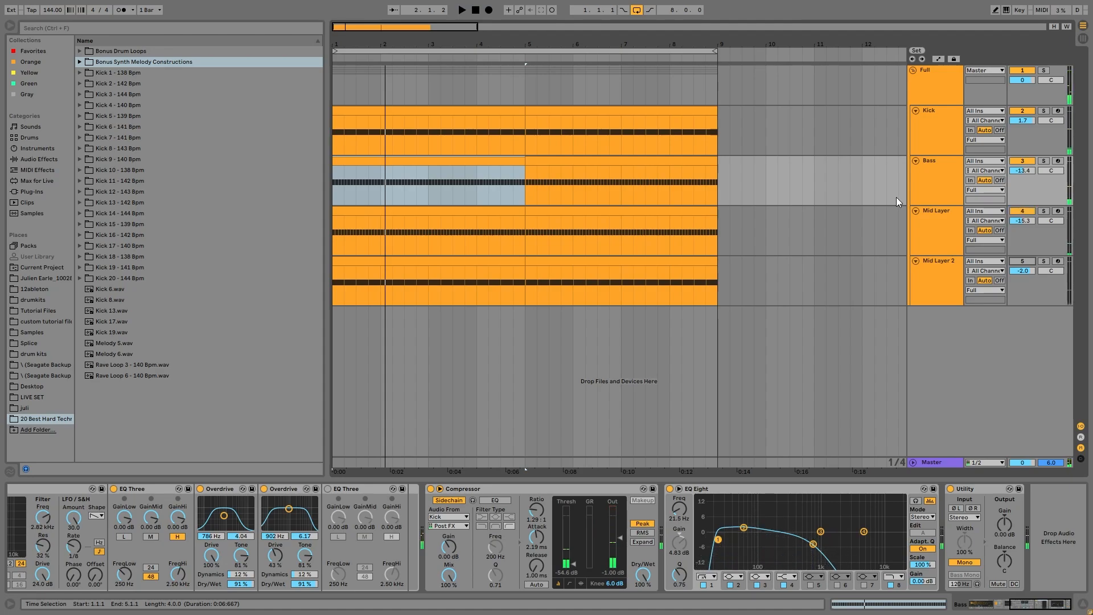
key("space")
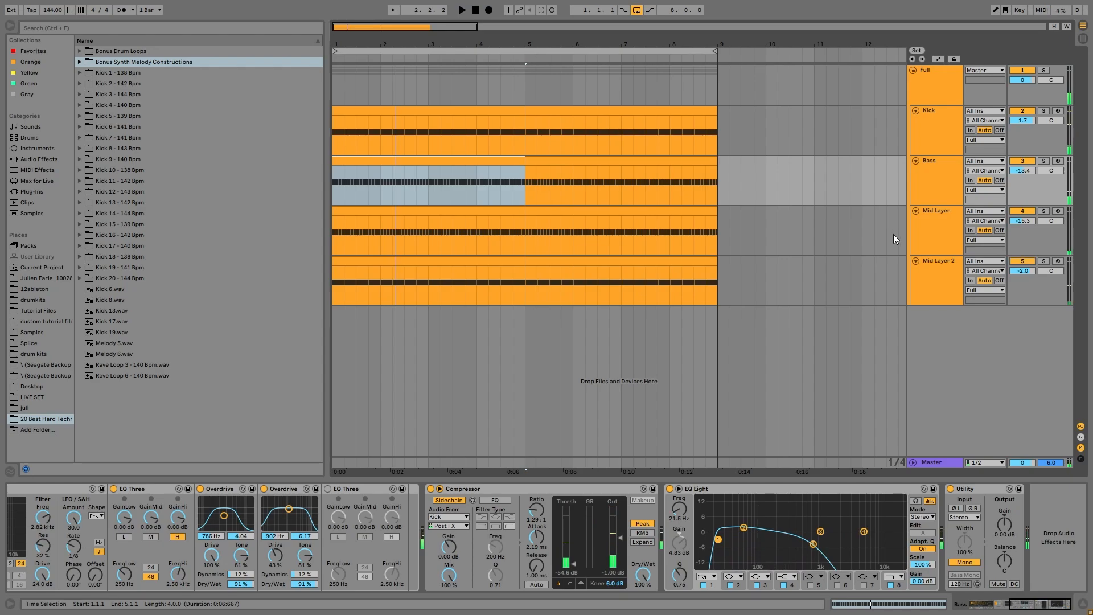
key("space")
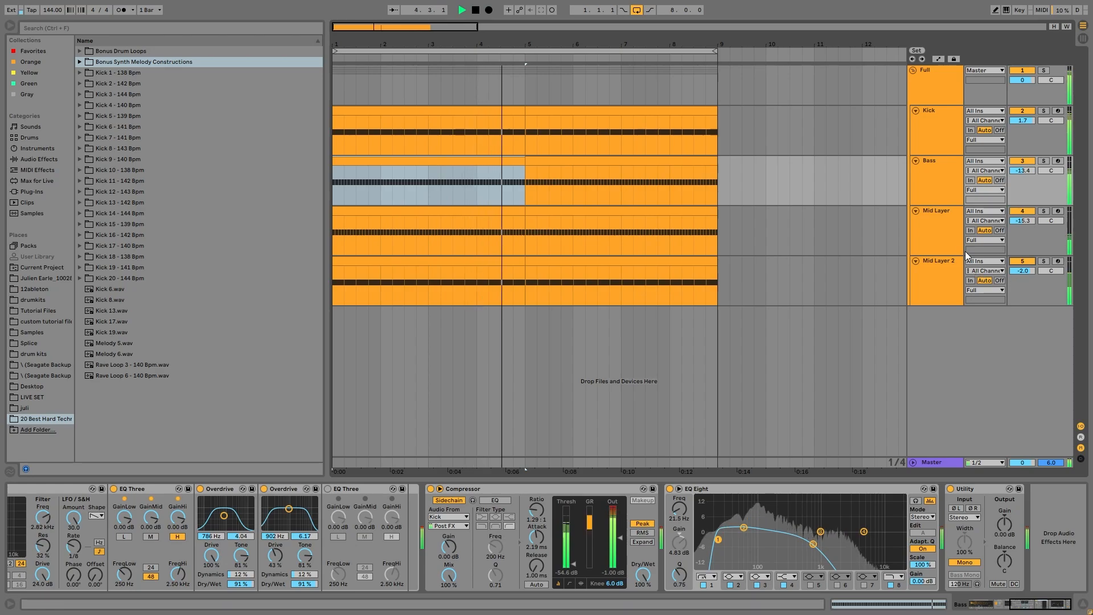
key("space")
Solo Mid Layer and Mid Layer 2 together and play the arrangement to compare them.
left_click(932, 231)
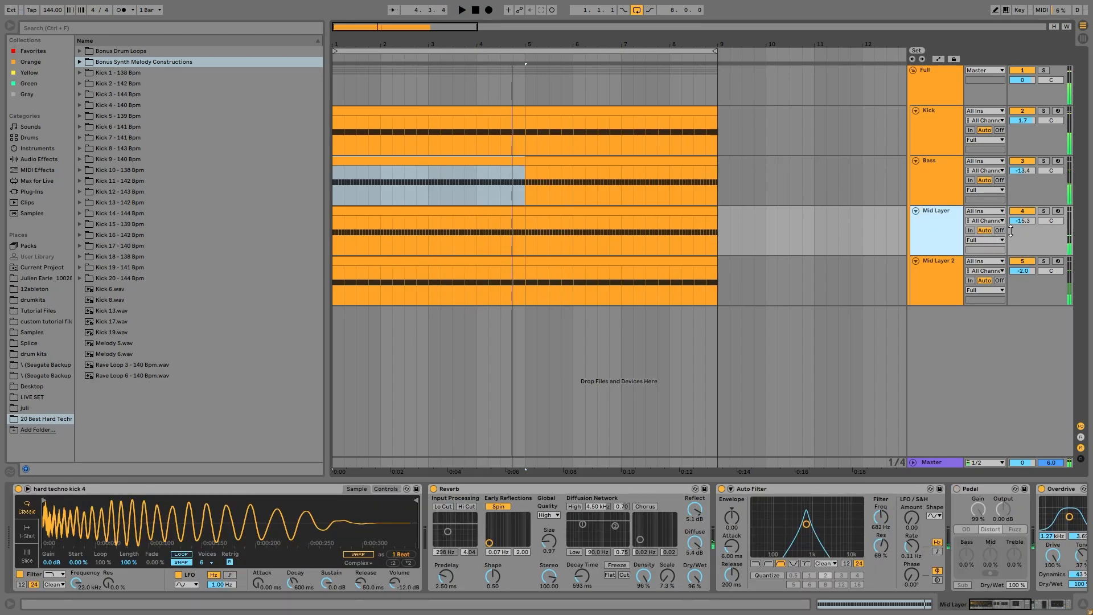
left_click(1045, 211)
left_click(1046, 264)
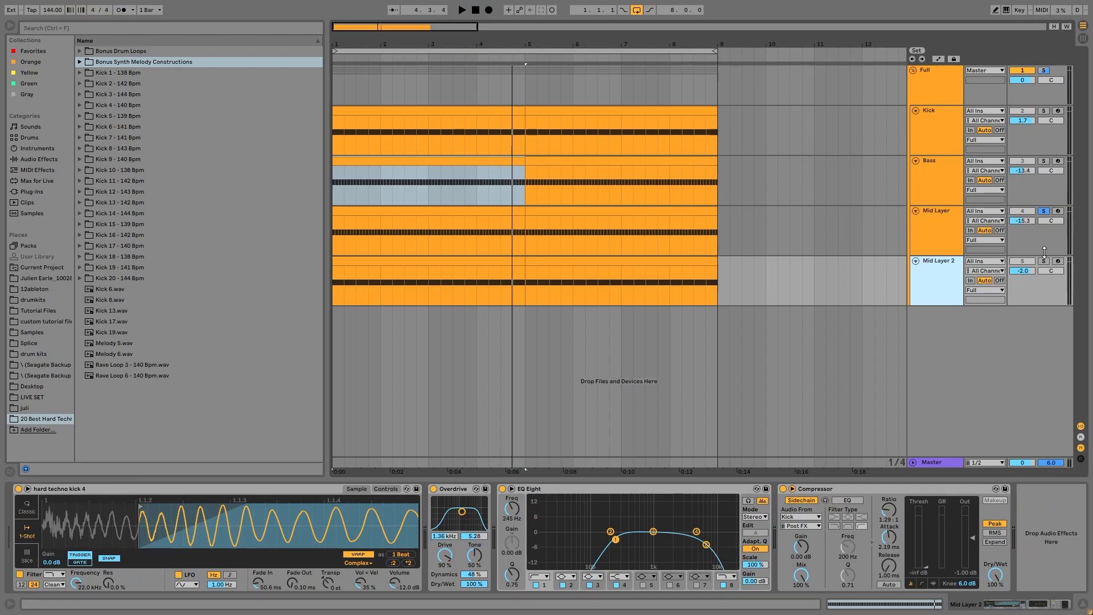
left_click(1045, 261)
key("space")
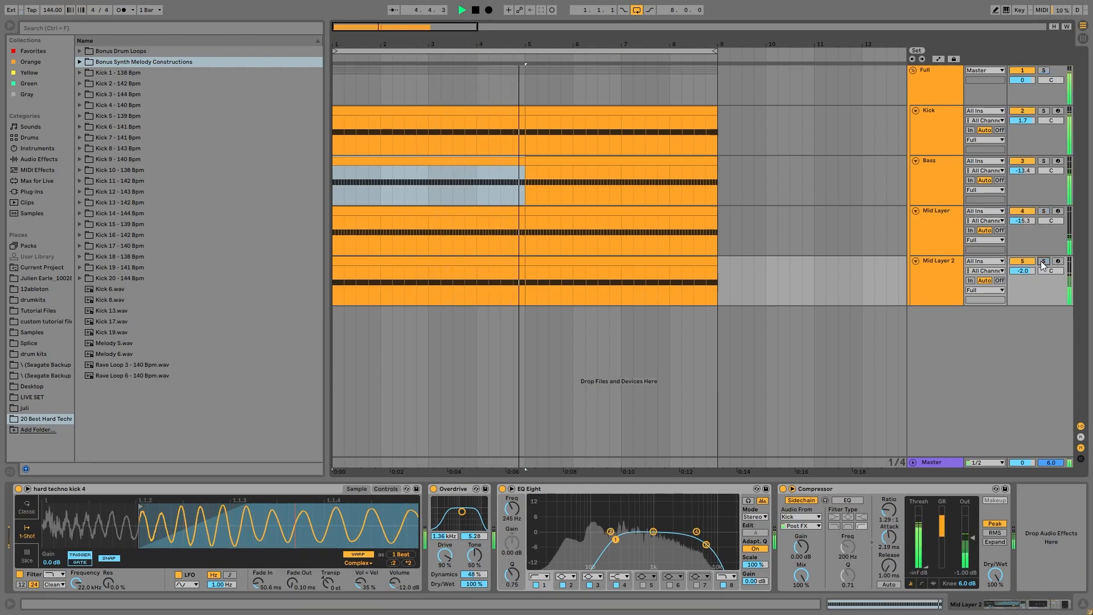
key("space")
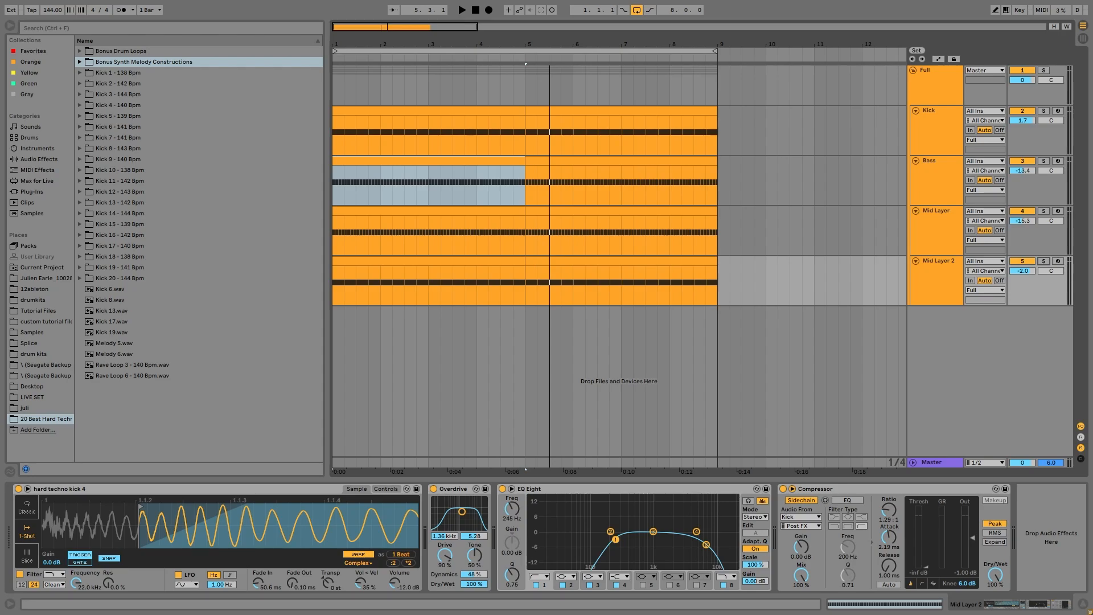
Solo Mid Layer alone, play it, and bypass the Reverb in its chain.
left_click(923, 231)
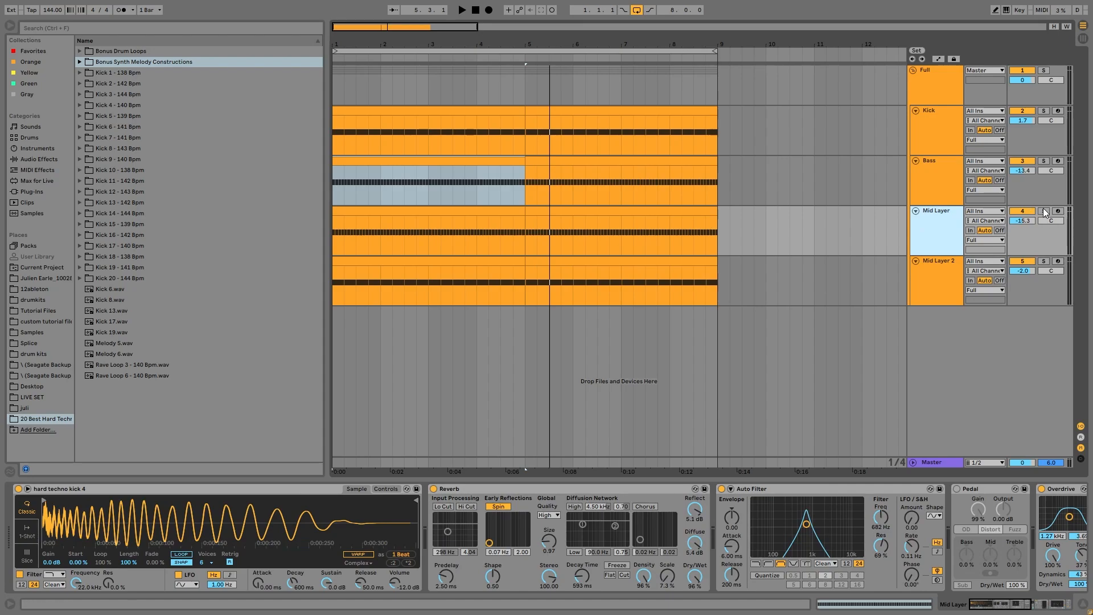
left_click(1044, 212)
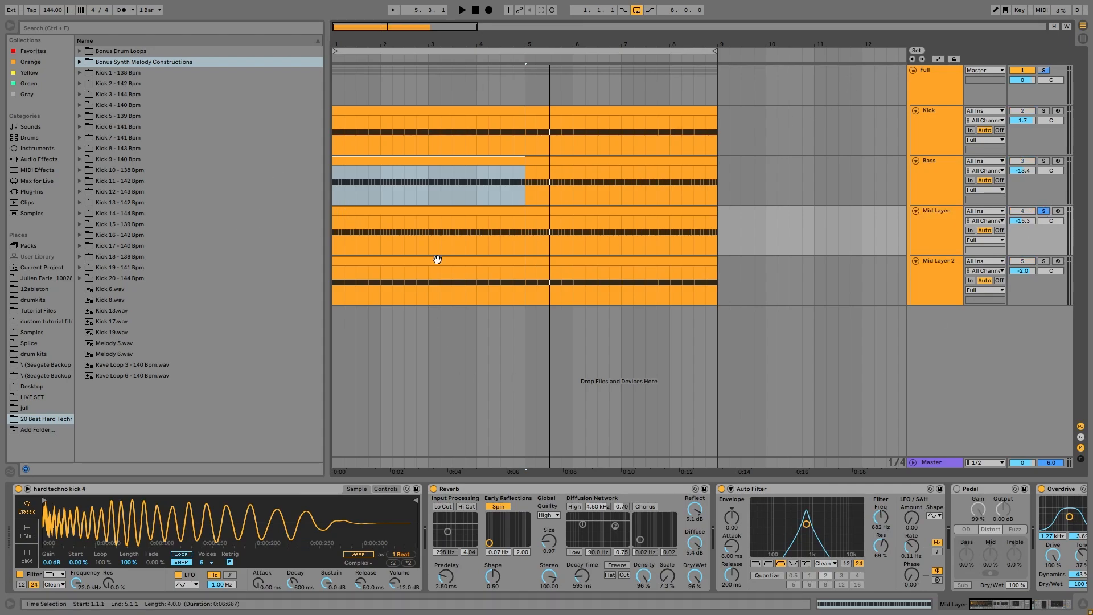
double_click(493, 220)
key("space")
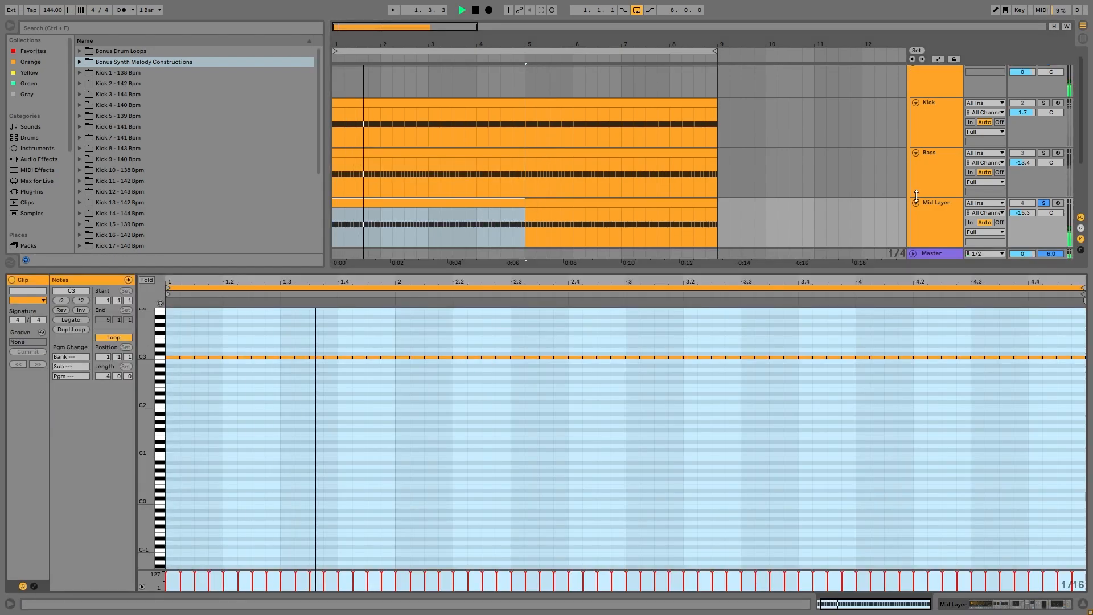
left_click(954, 216)
key("ctrl+d")
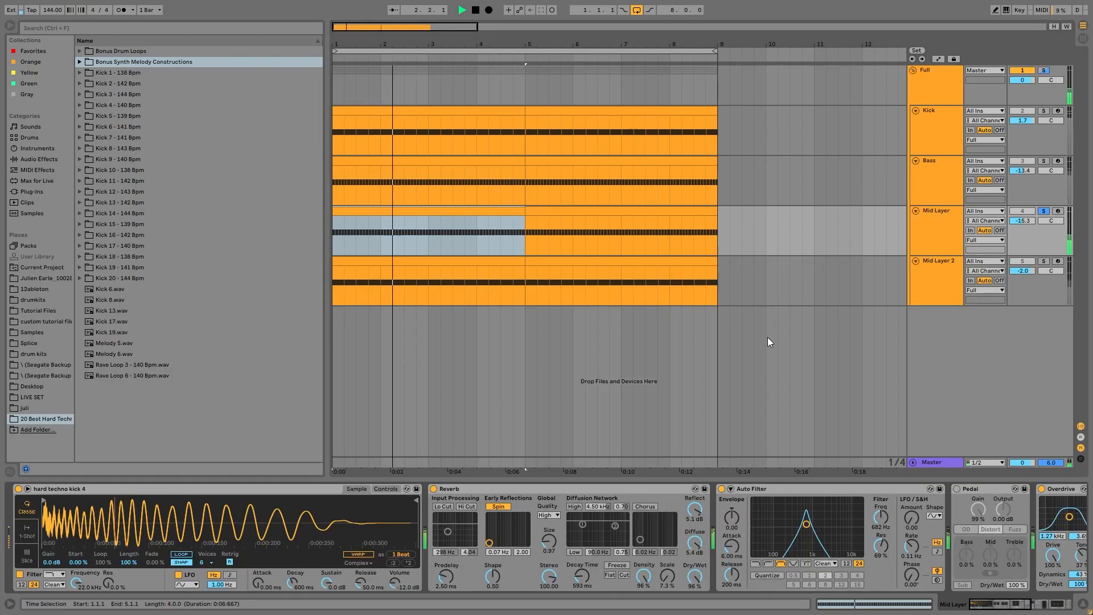
left_click(434, 488)
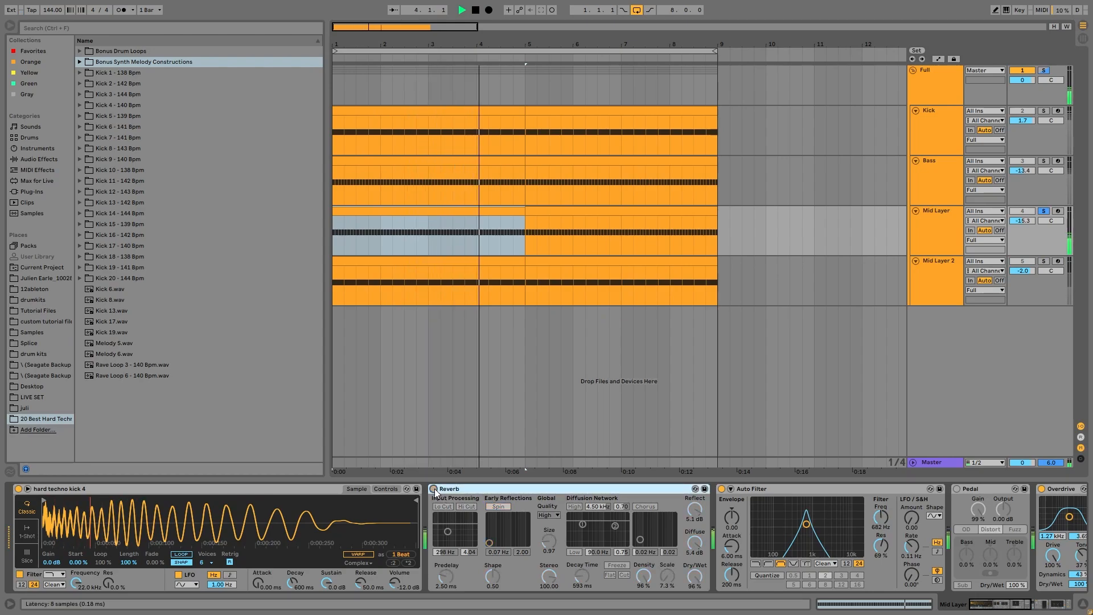
Turn Mid Layer's Reverb back on and delete the Pedal effect from its chain.
left_click(435, 489)
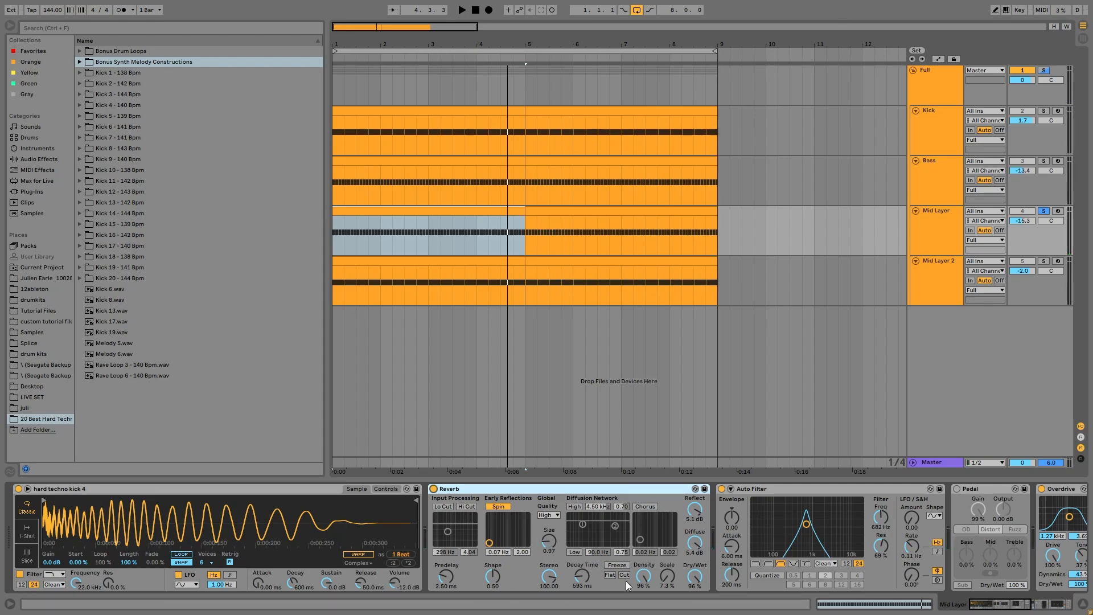
scroll(696, 548, "down", 5)
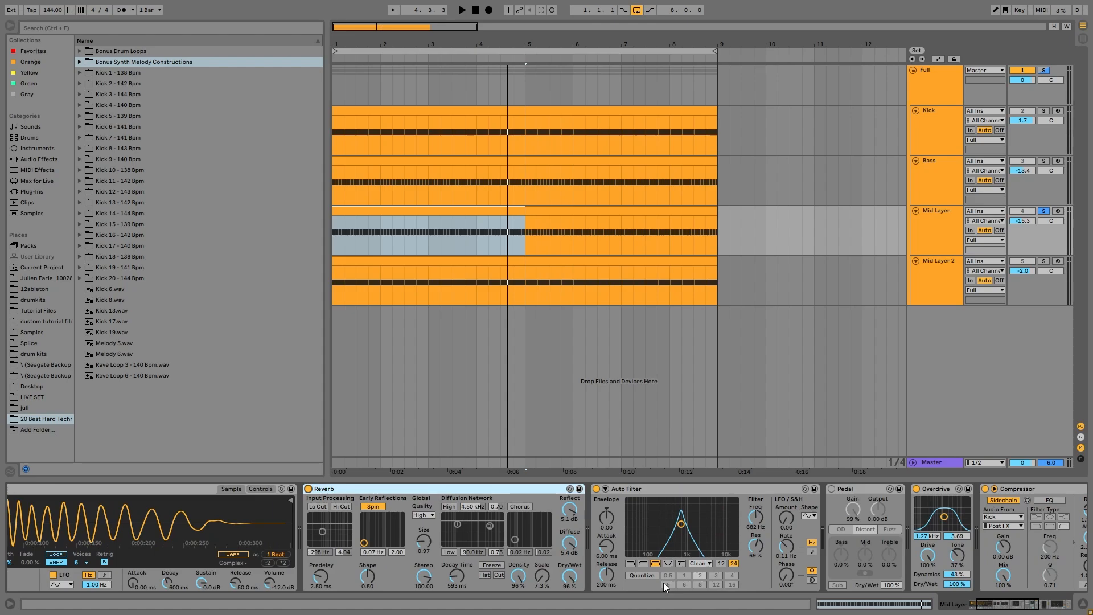
scroll(655, 539, "down", 3)
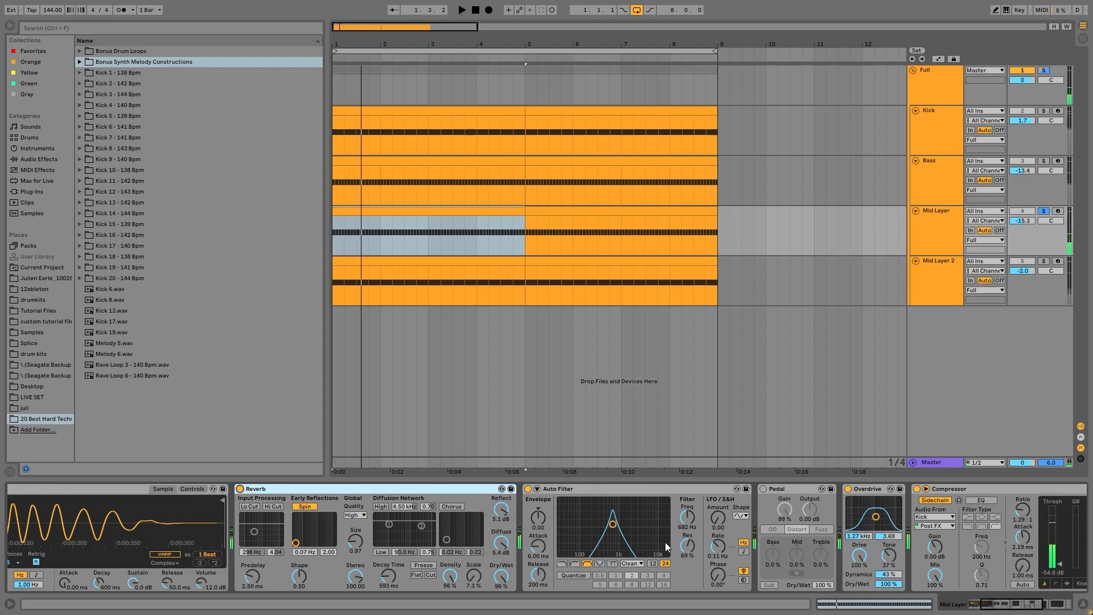
left_click(775, 493)
key("Delete")
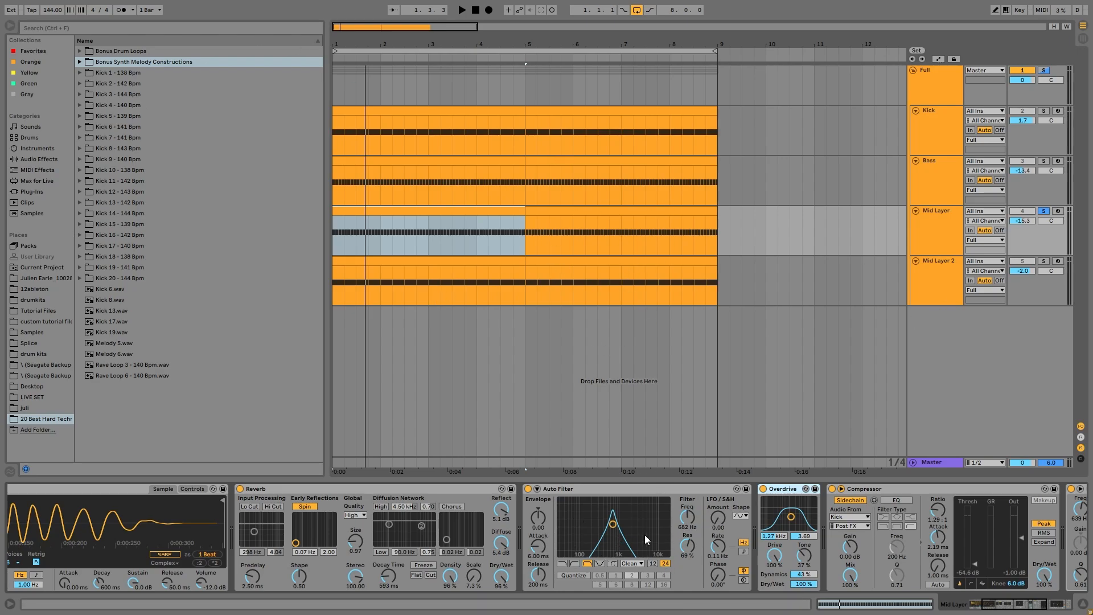
Try lowering the Auto Filter cutoff to 478 Hz during playback, then undo it.
key("space")
left_click_drag(612, 532, 607, 537)
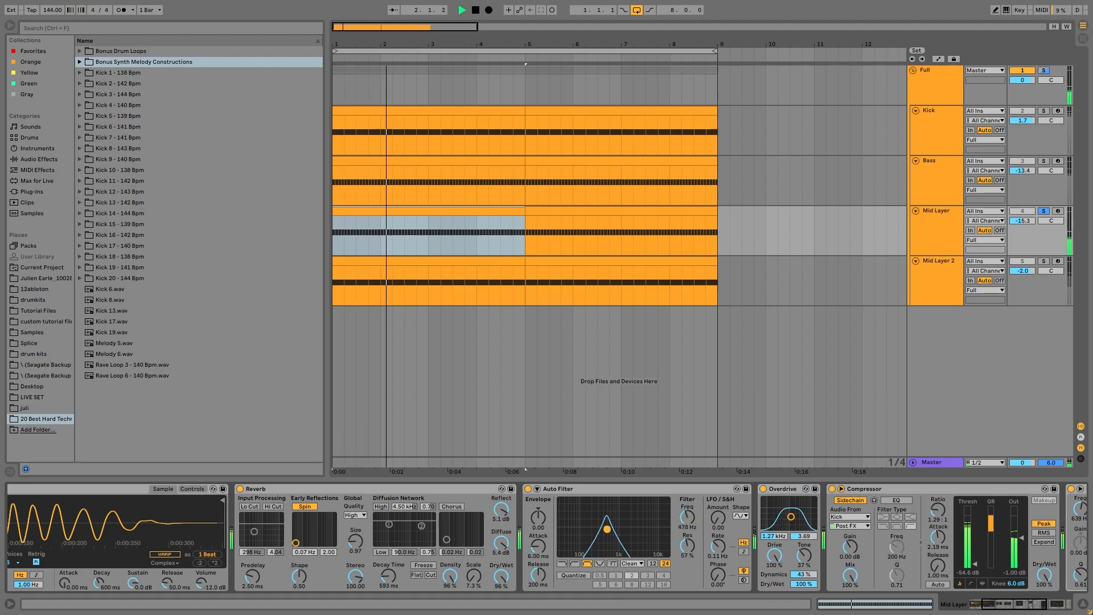
key("ctrl+z")
key("space")
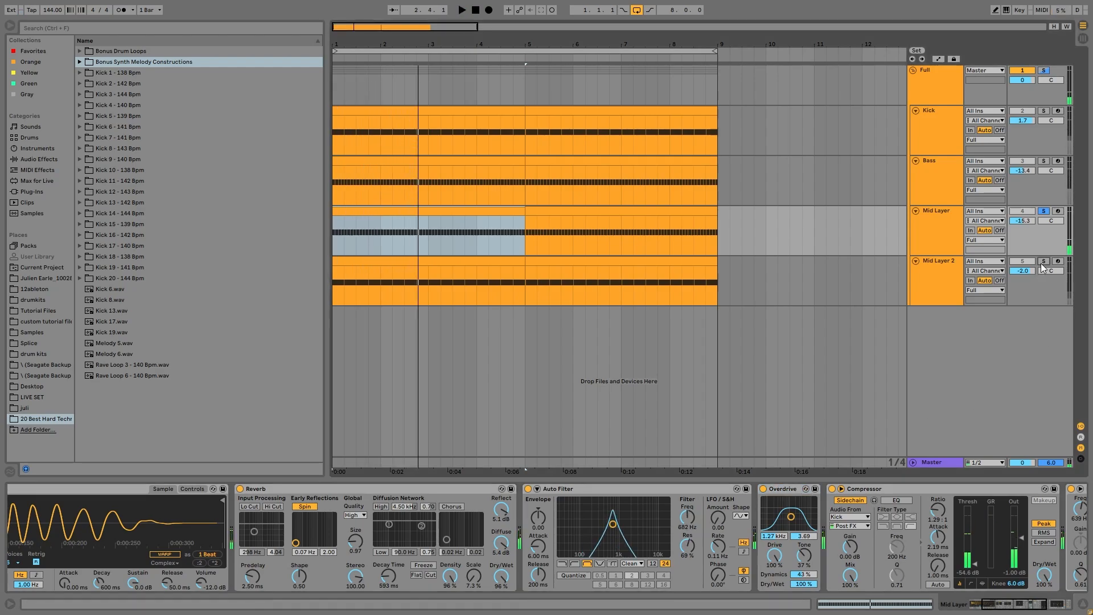
key("space")
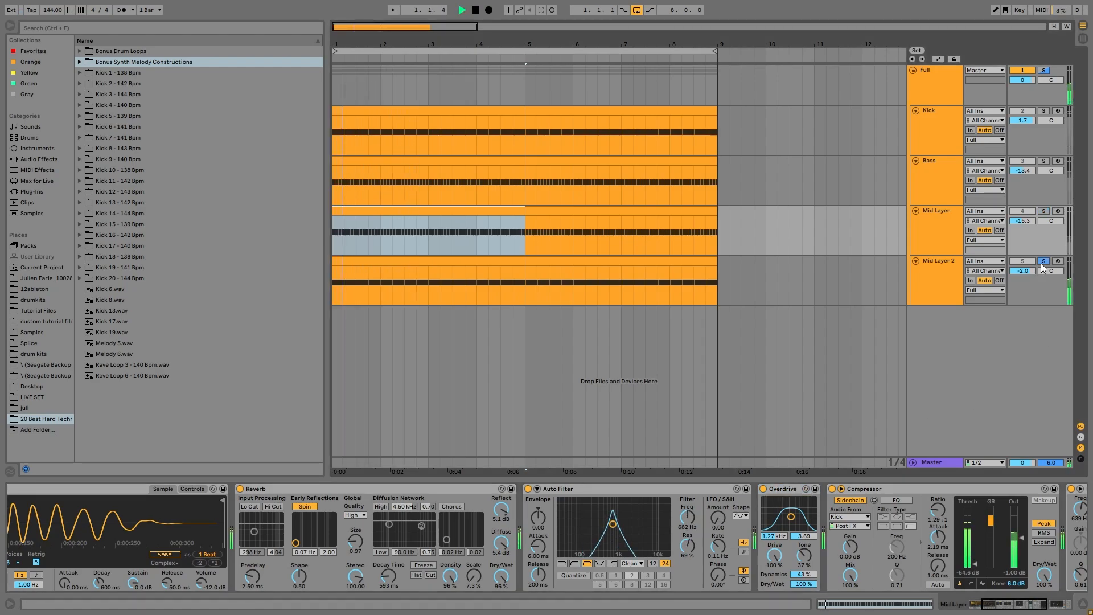
Solo Mid Layer, unsolo Mid Layer 2, then move the solo to Mid Layer 2.
left_click(1044, 211)
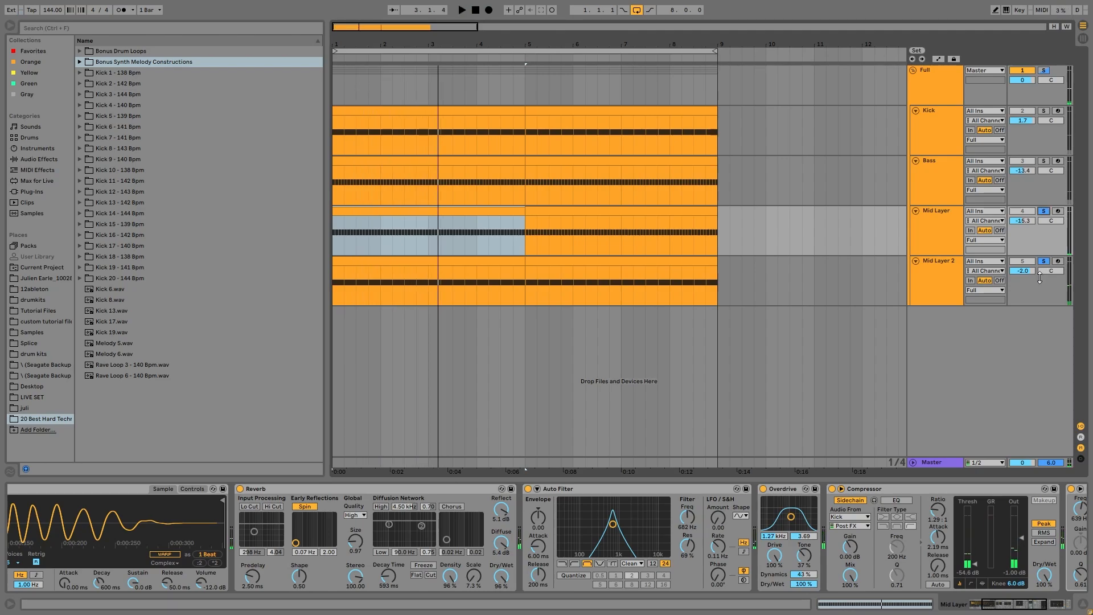
key("space")
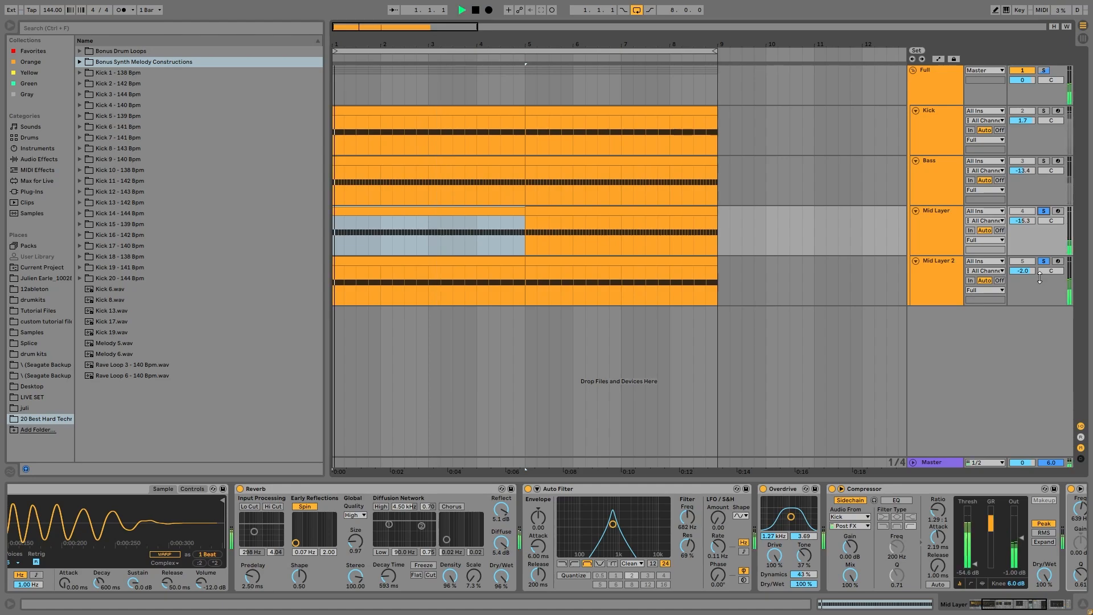
left_click(1046, 262)
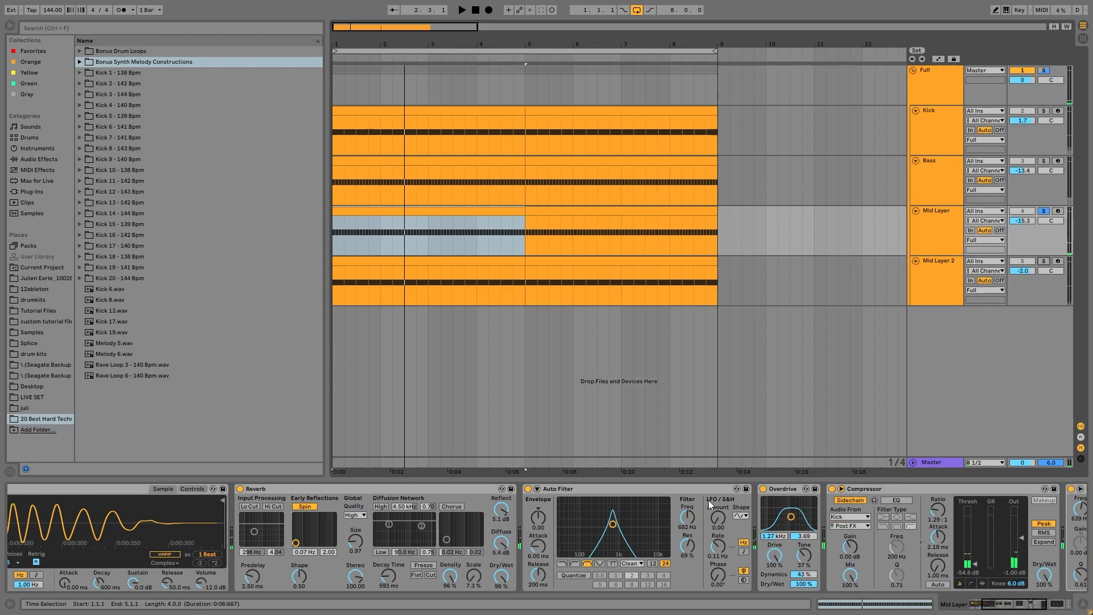
scroll(746, 551, "right", 4)
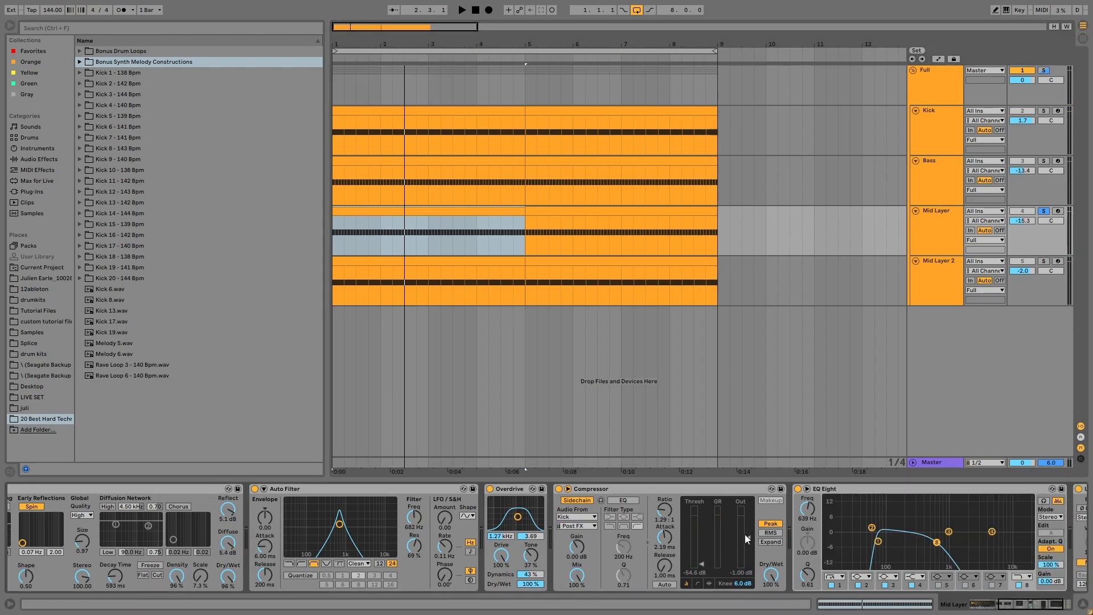
scroll(846, 527, "right", 2)
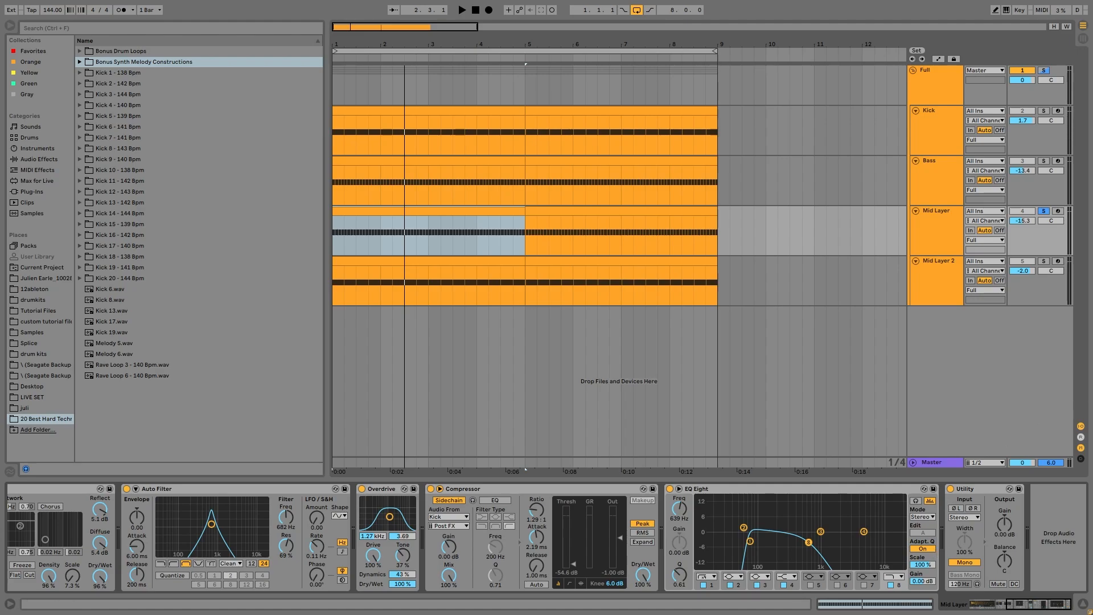
left_click(1045, 262)
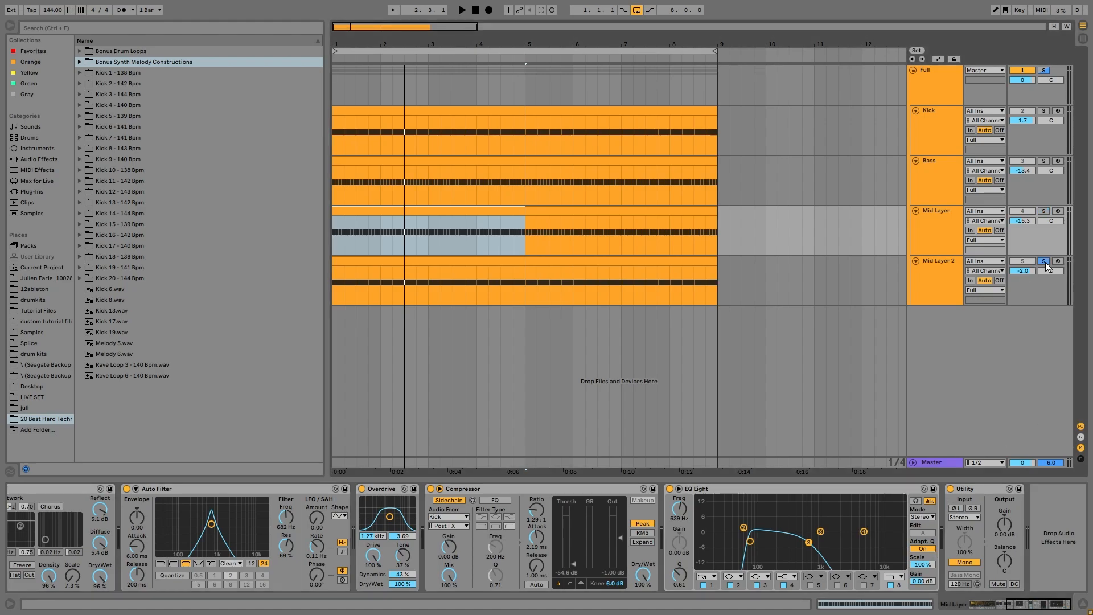
Audition Mid Layer 2 with its Overdrive bypassed, then switched back on.
left_click(951, 274)
key("space")
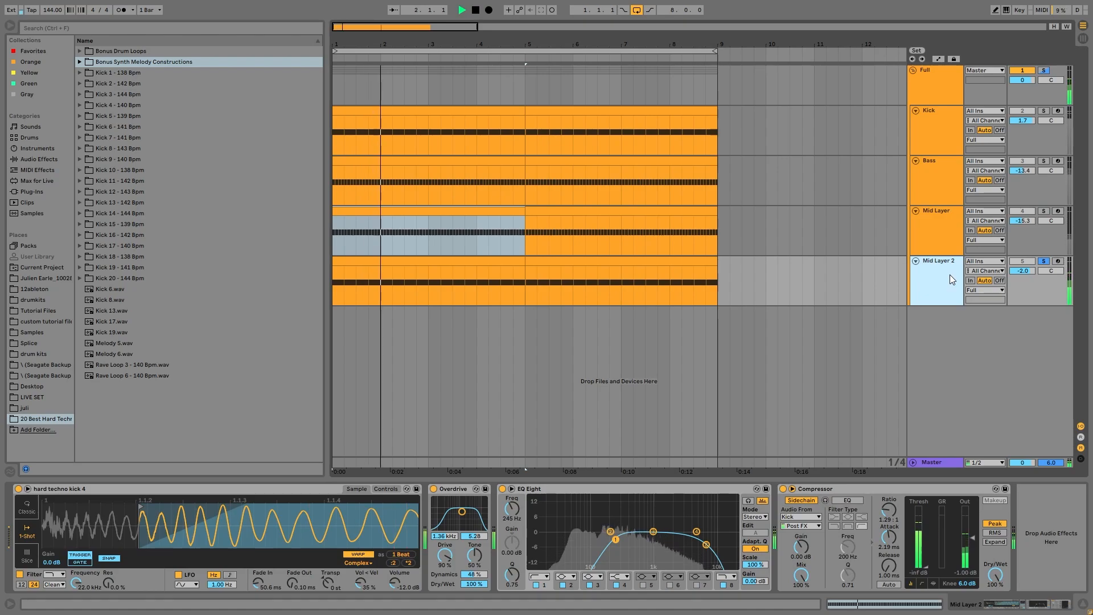
key("space")
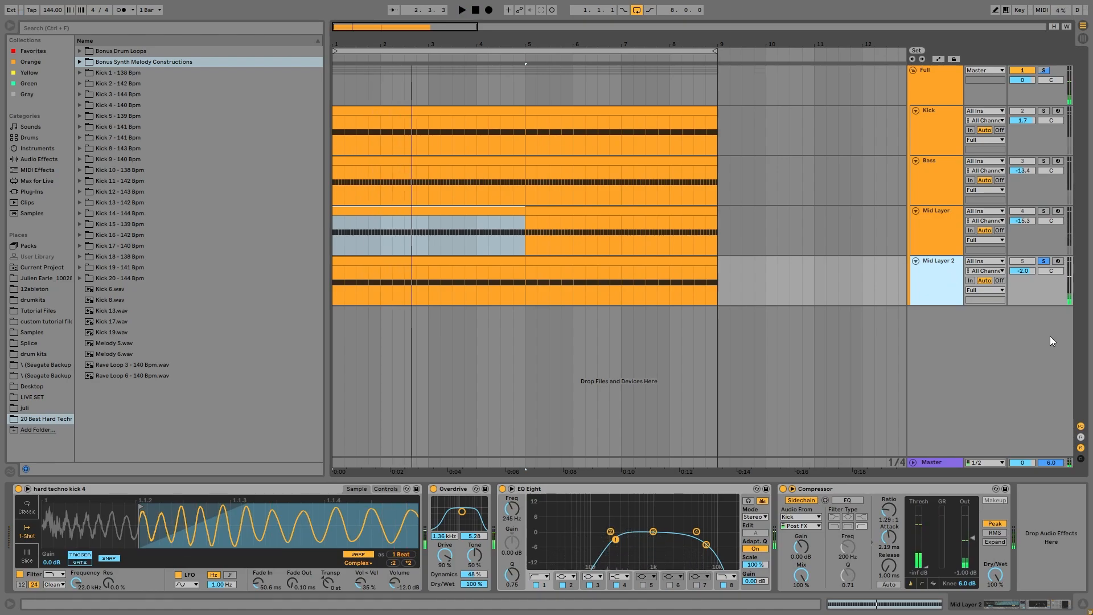
left_click_drag(279, 506, 278, 484)
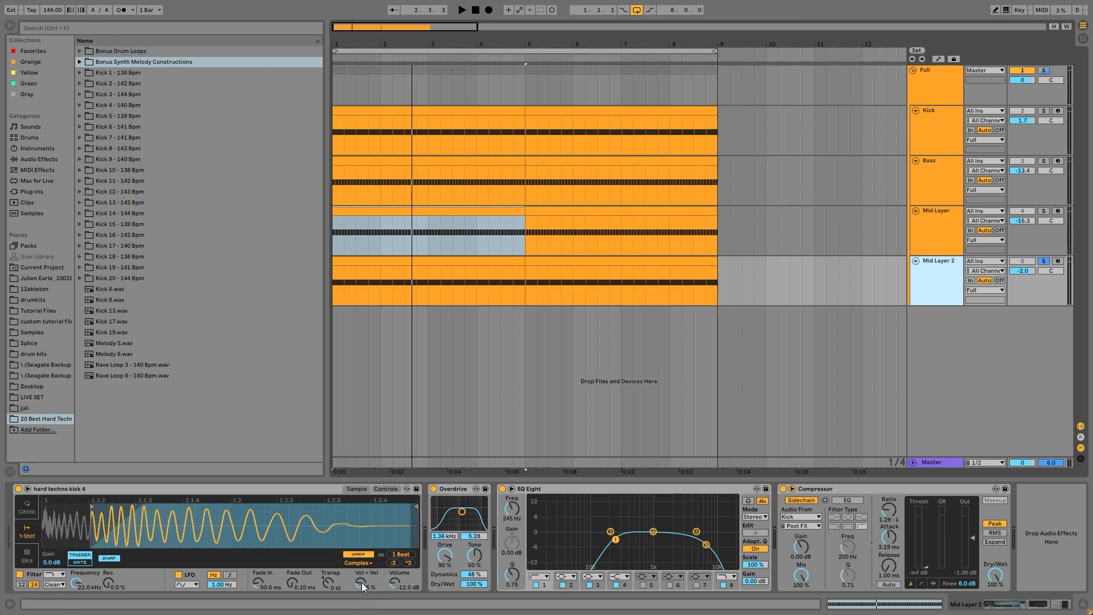
key("space")
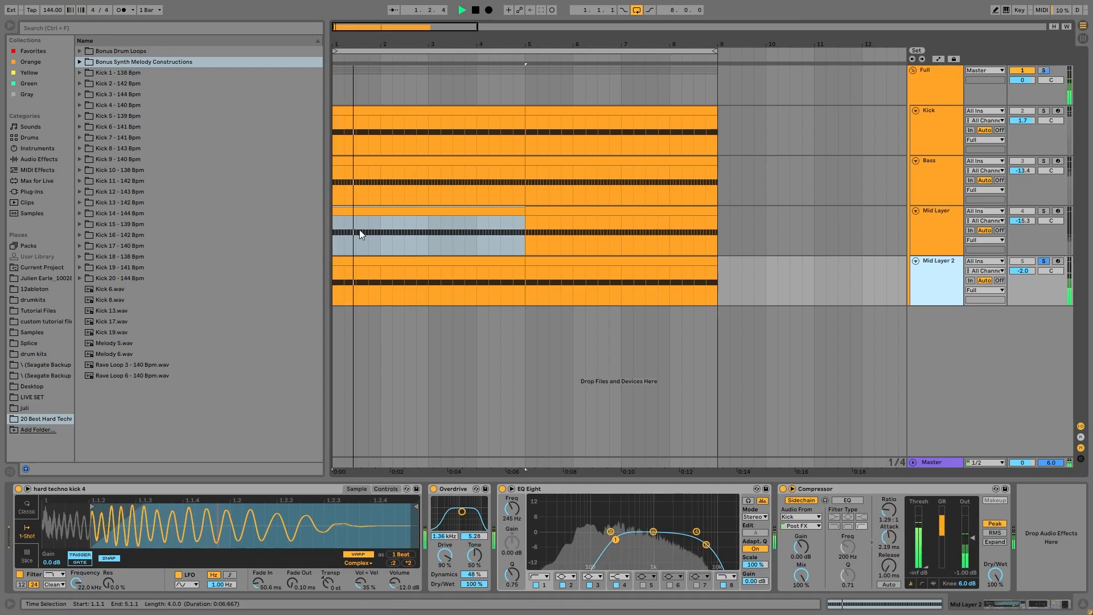
left_click(434, 489)
key("space")
left_click(433, 489)
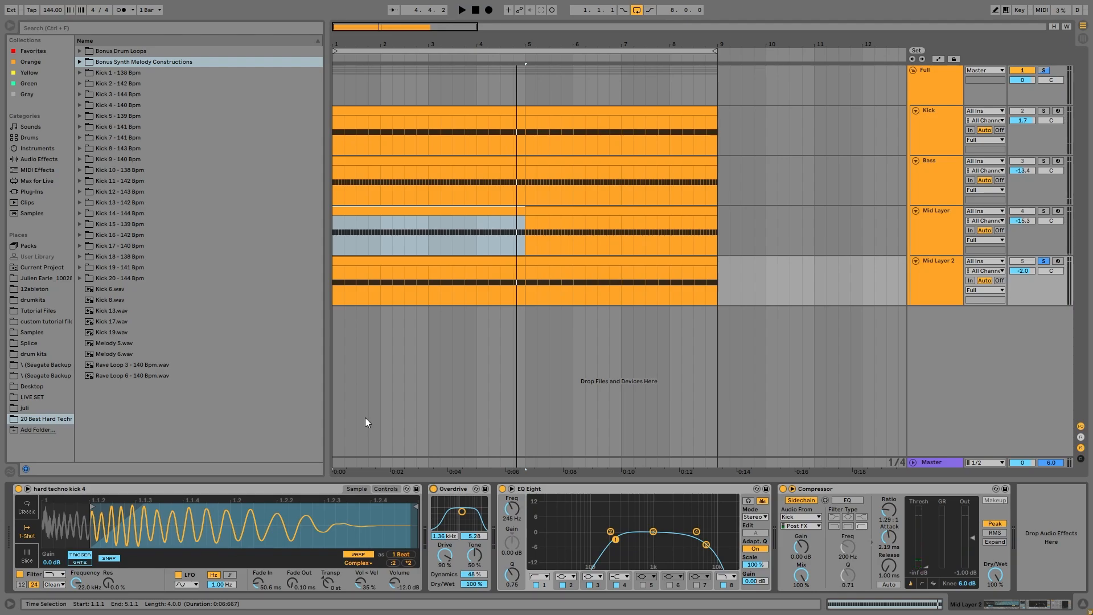
key("space")
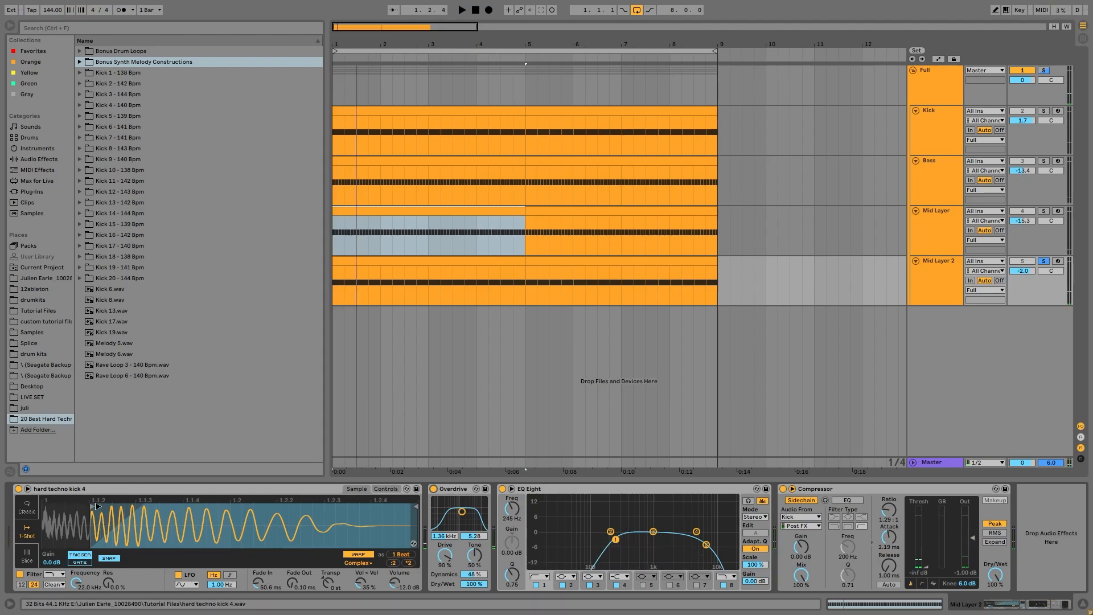
Move the sample start to the very beginning, set Fade In to 0.00 ms, and play.
left_click_drag(96, 504, 43, 505)
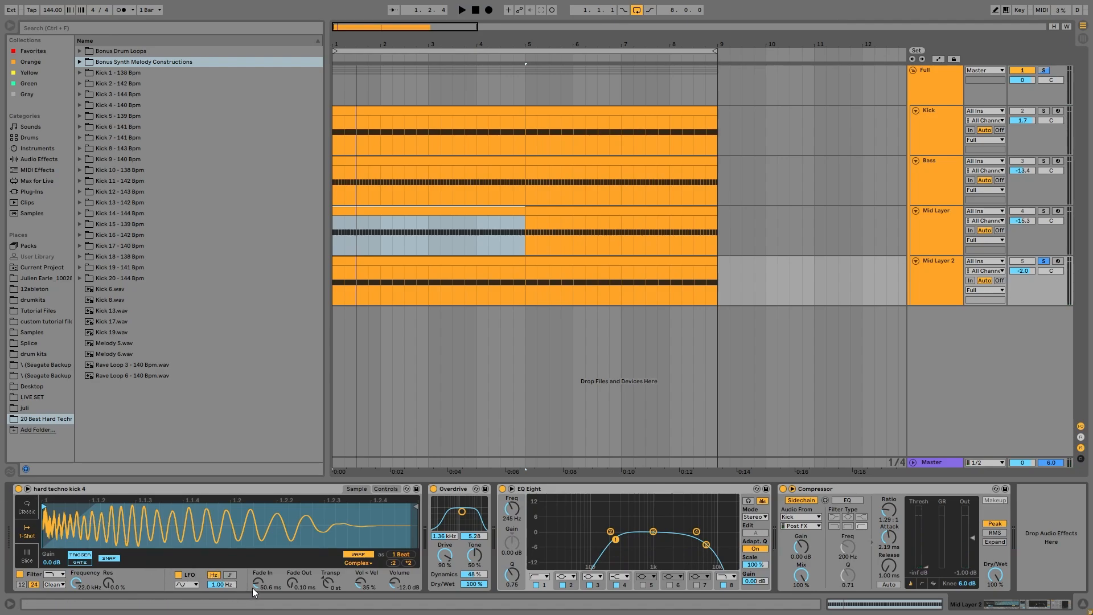
left_click_drag(255, 575, 256, 606)
key("space")
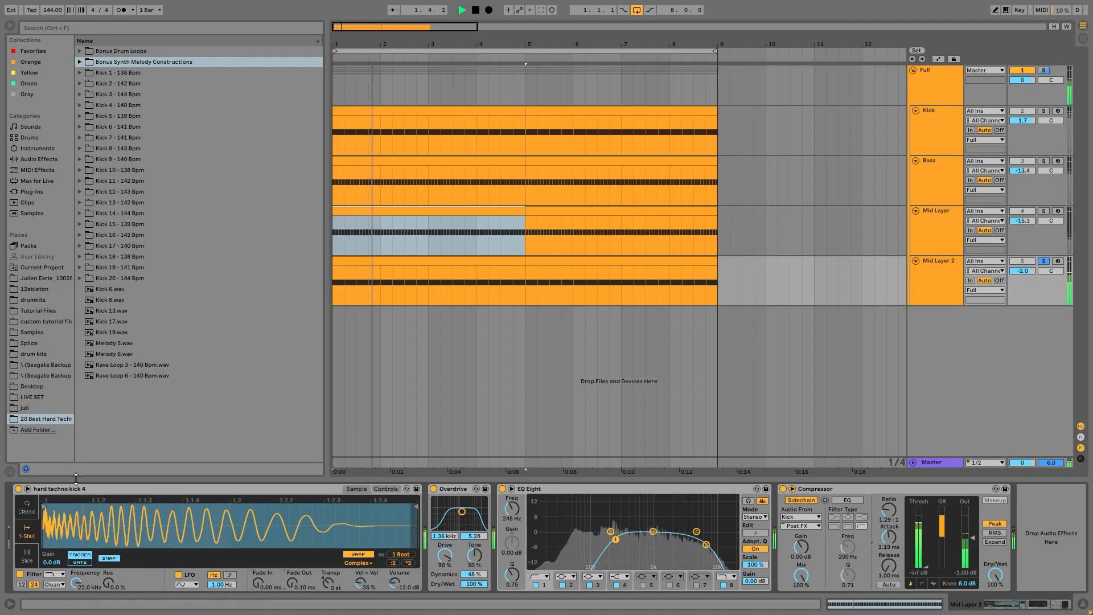
Restore the 50.6 ms fade-in and replay the arrangement, then with the Full group soloed.
left_click(1044, 262)
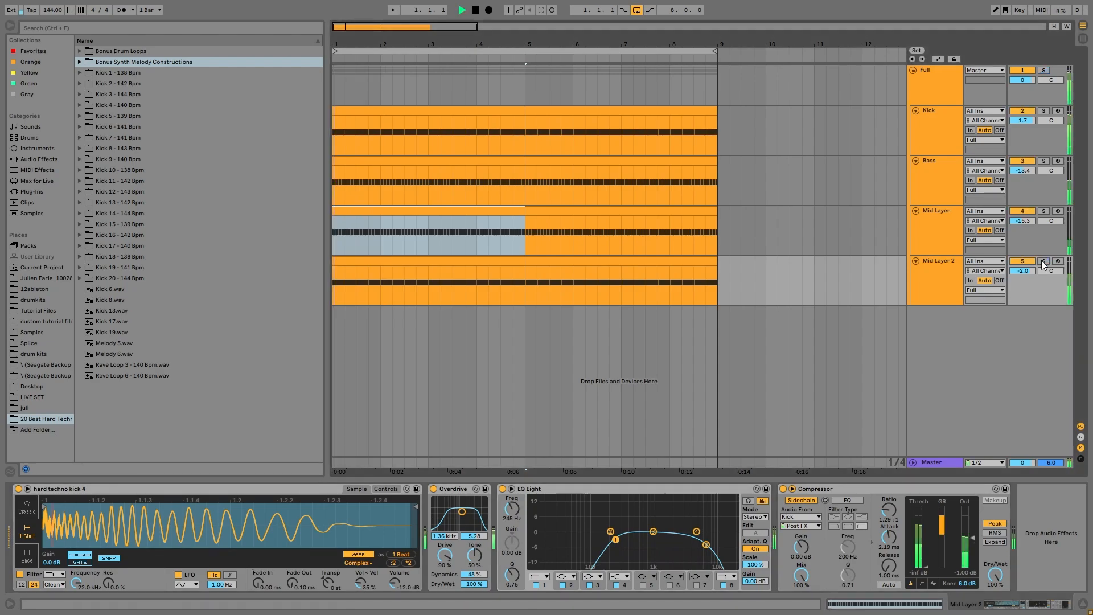
left_click(1044, 262)
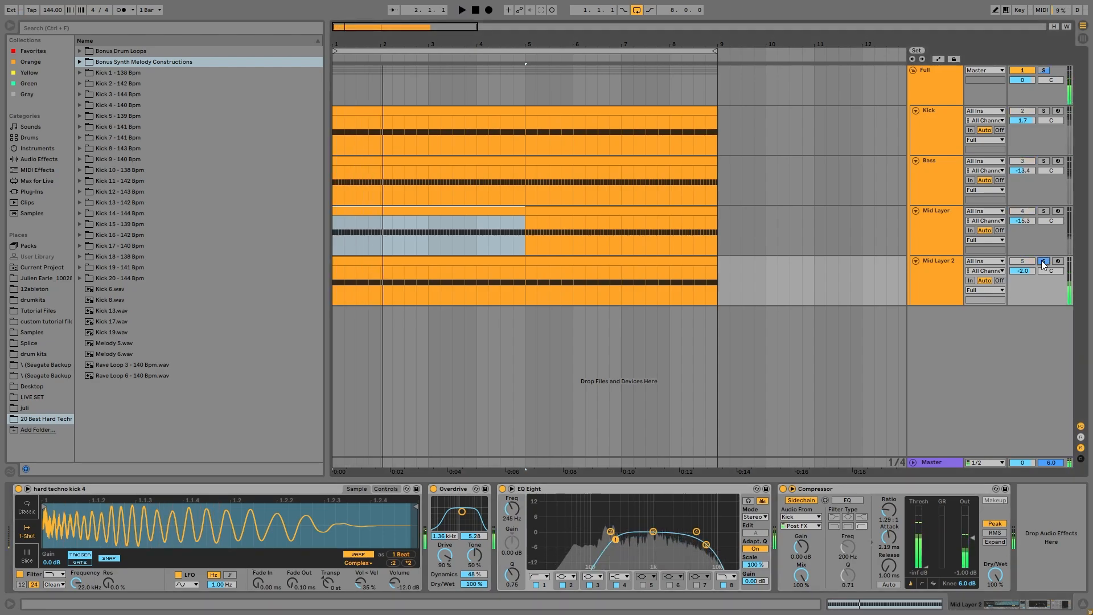
key("ctrl+z")
key("ctrl+z")
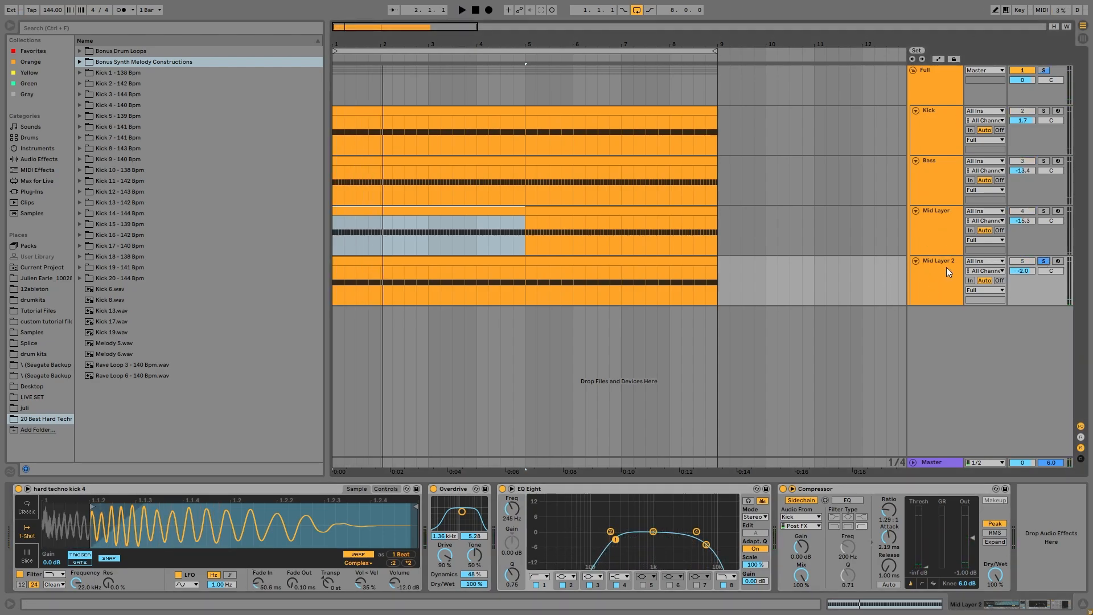
key("space")
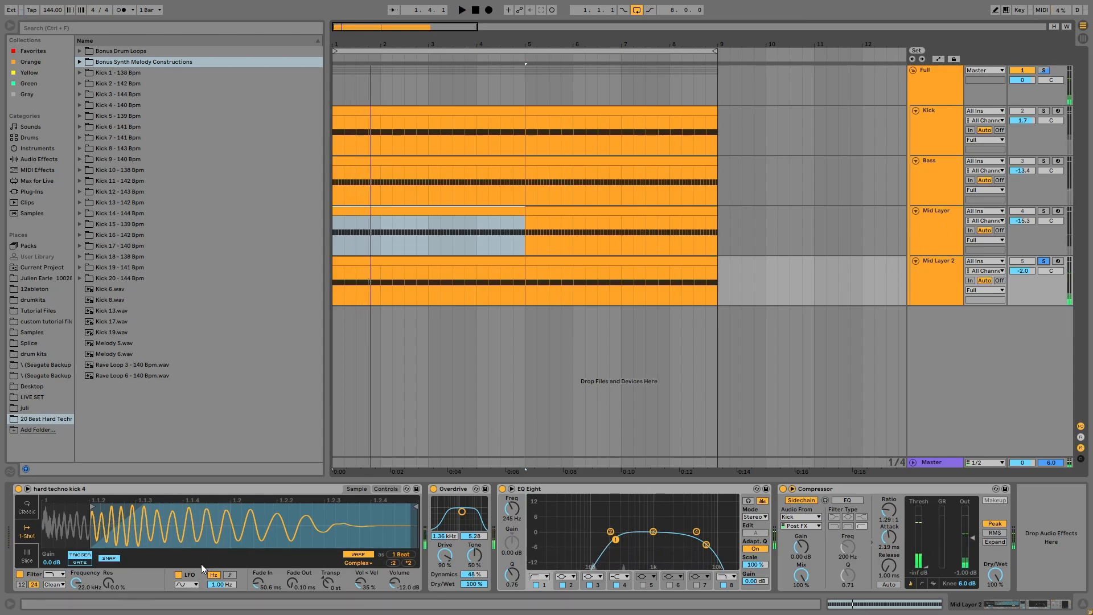
key("space")
key("space")
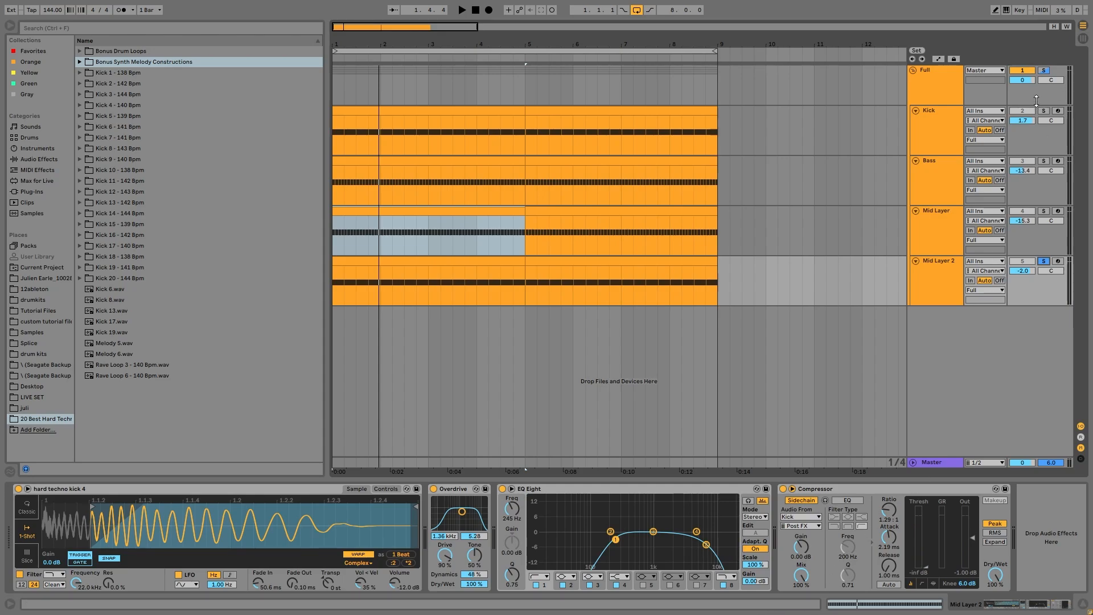
left_click(1045, 70)
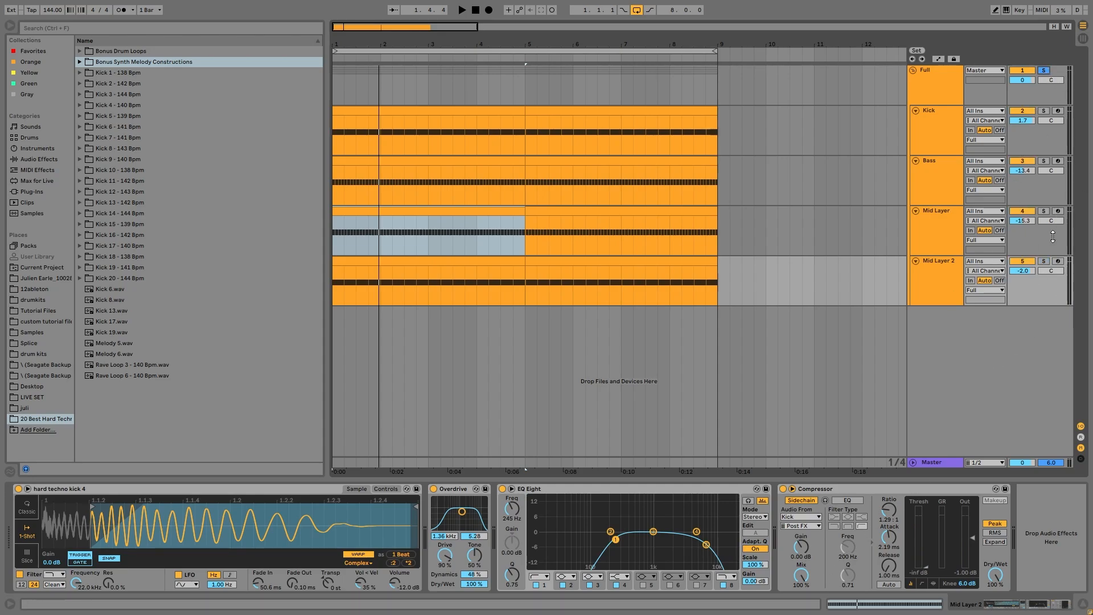
key("space")
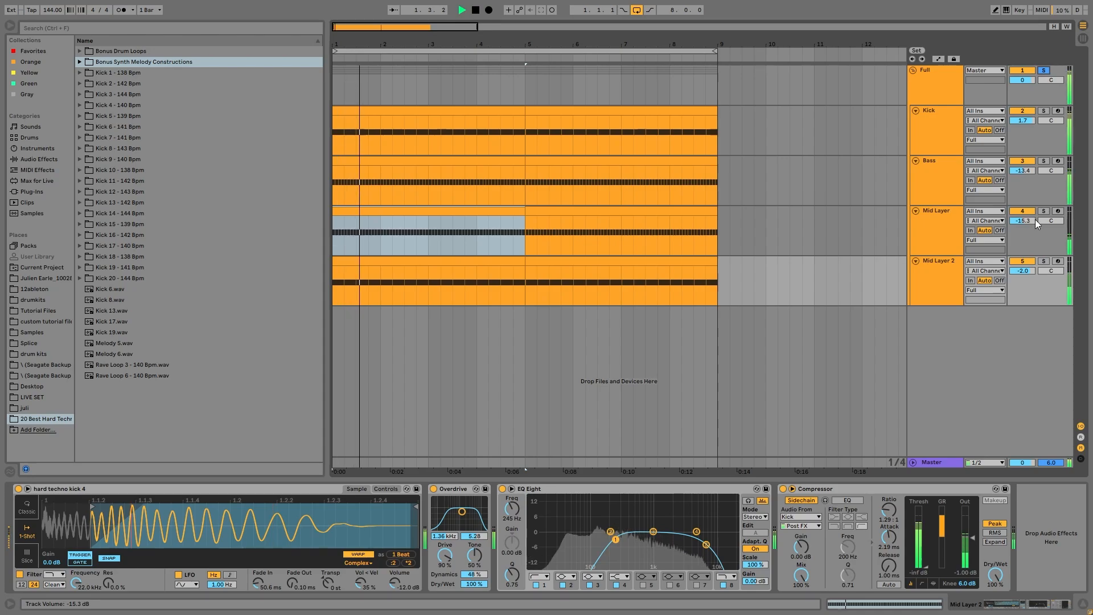
key("space")
Solo Mid Layer, briefly add Mid Layer 2 during playback, then show Mid Layer's chain.
left_click(1044, 211)
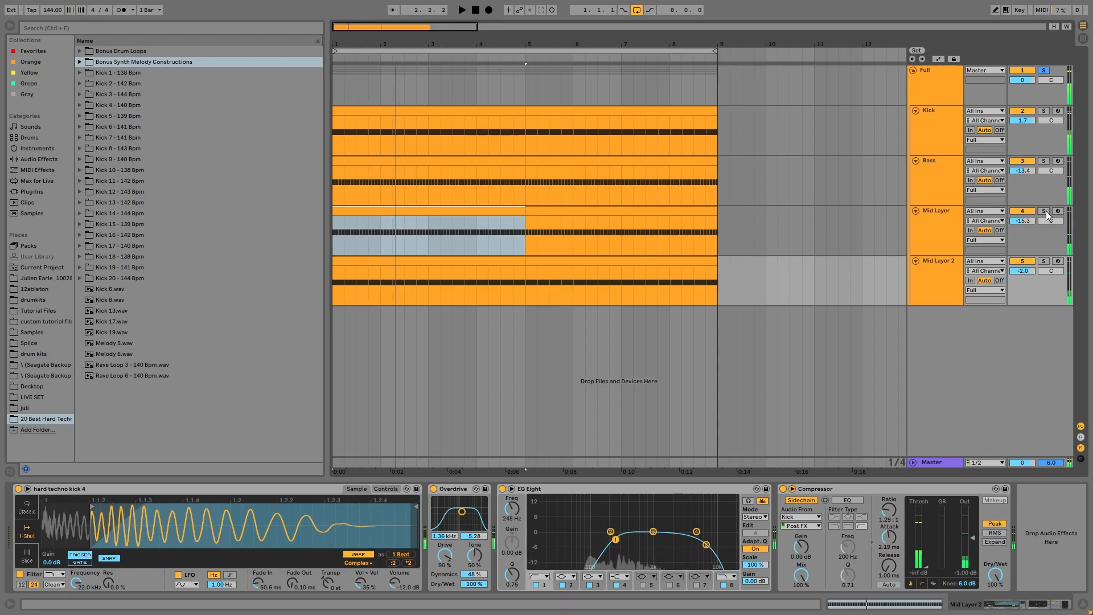
left_click(1047, 262)
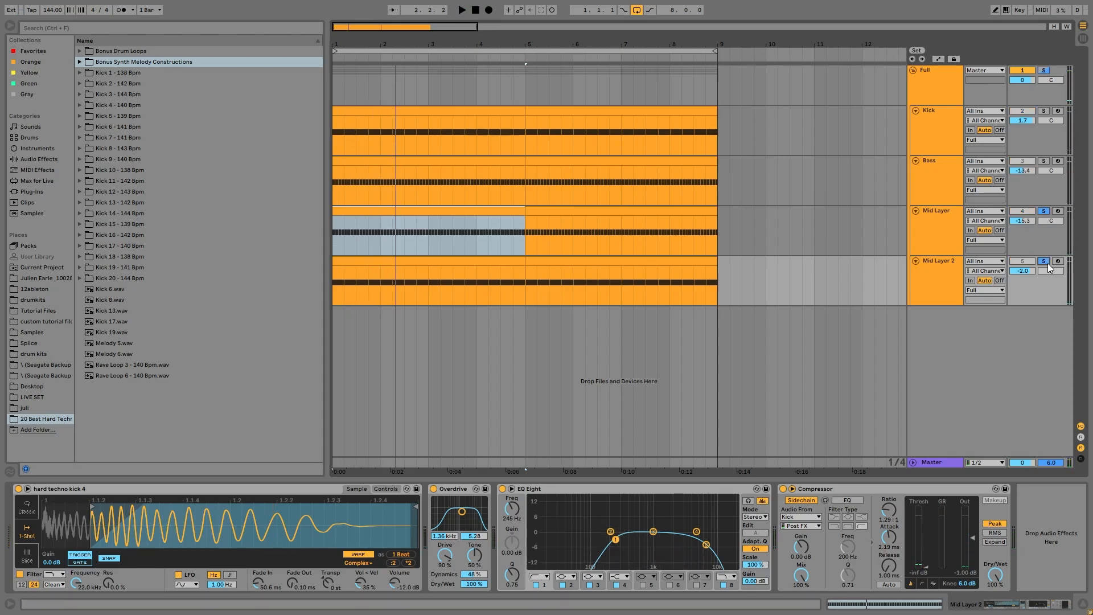
key("space")
left_click(1046, 262)
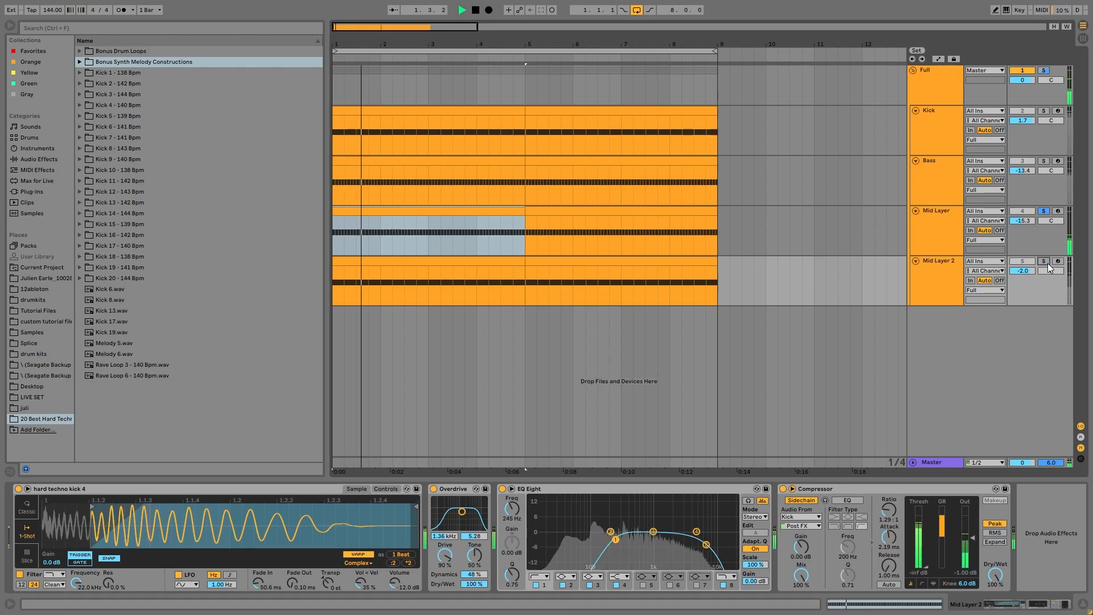
key("space")
left_click(954, 247)
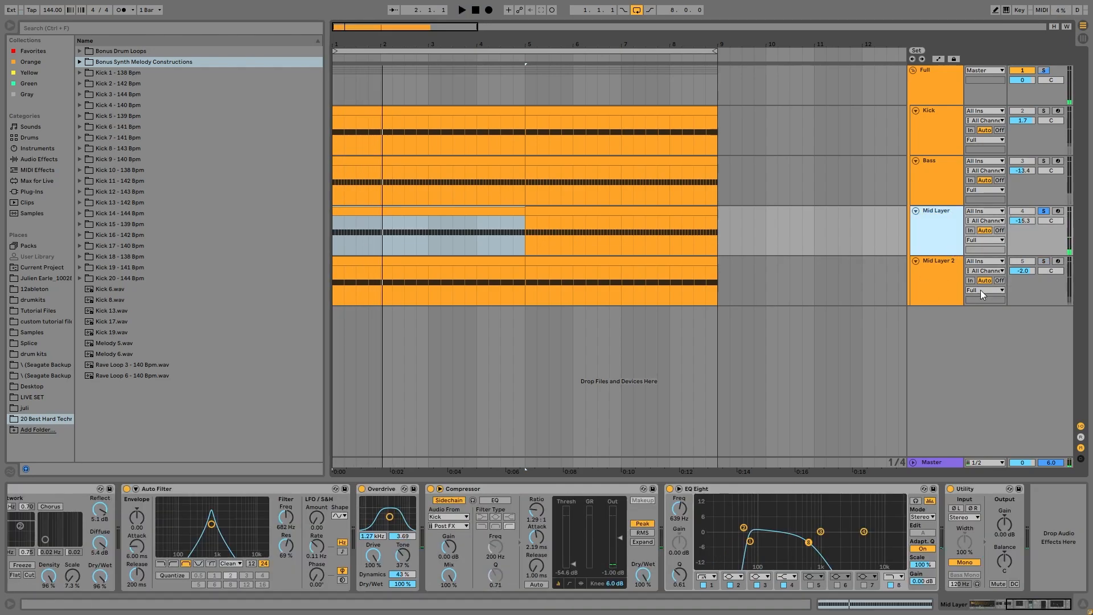
Switch the solo between Mid Layer 2 and Mid Layer during playback, viewing each chain.
key("space")
left_click(1044, 262)
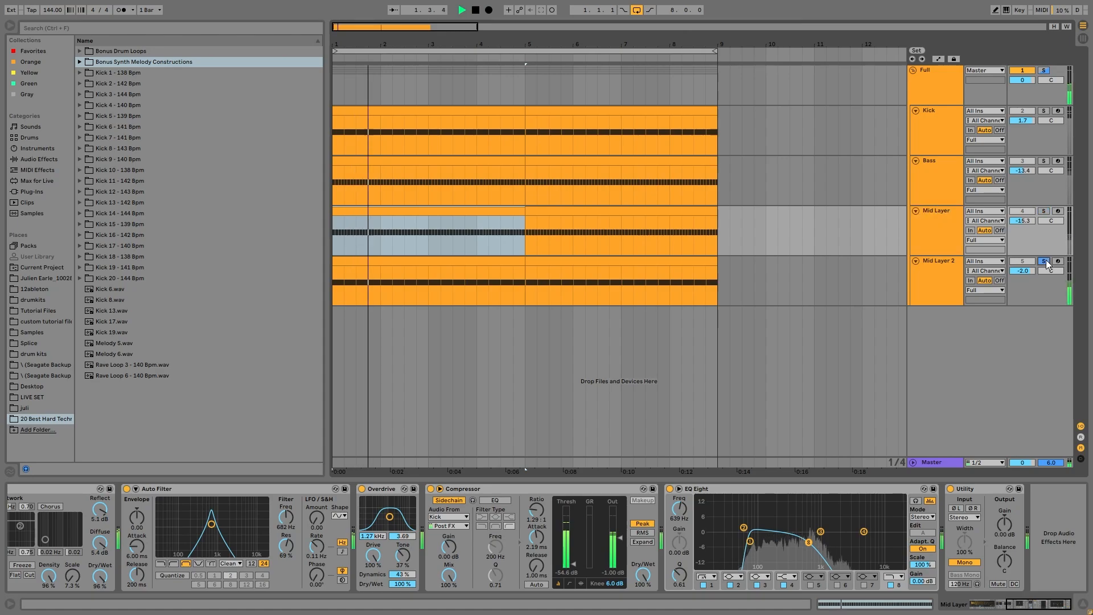
left_click(954, 267)
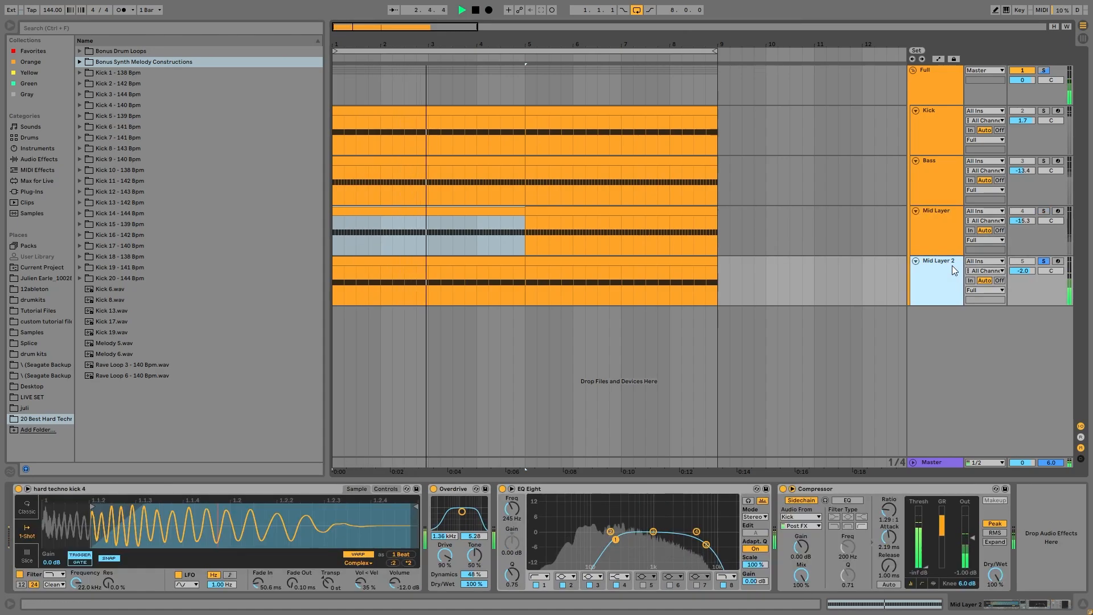
key("space")
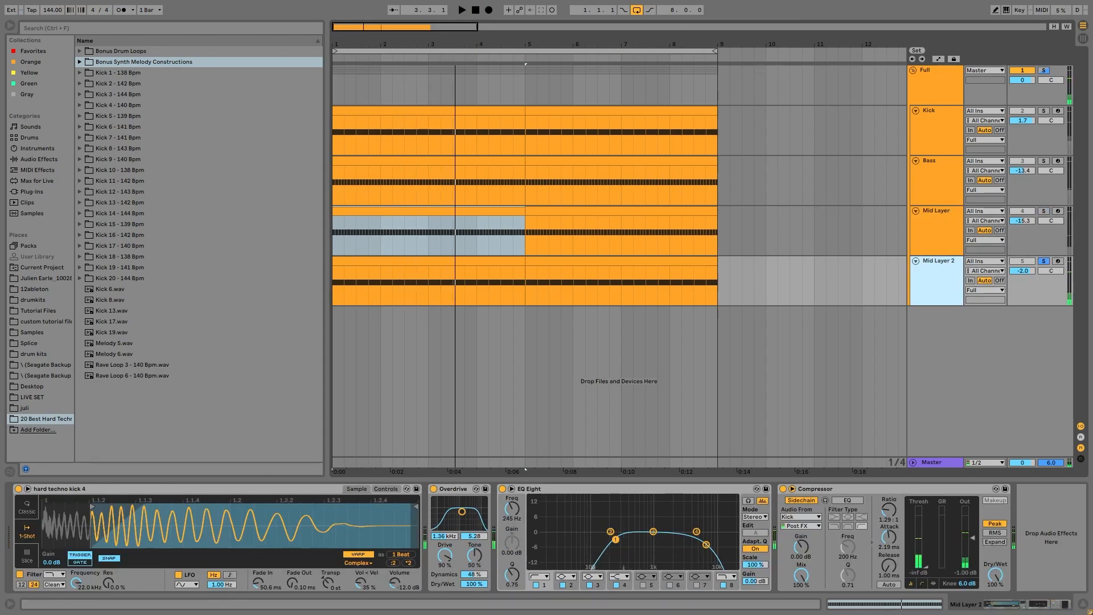
left_click(942, 244)
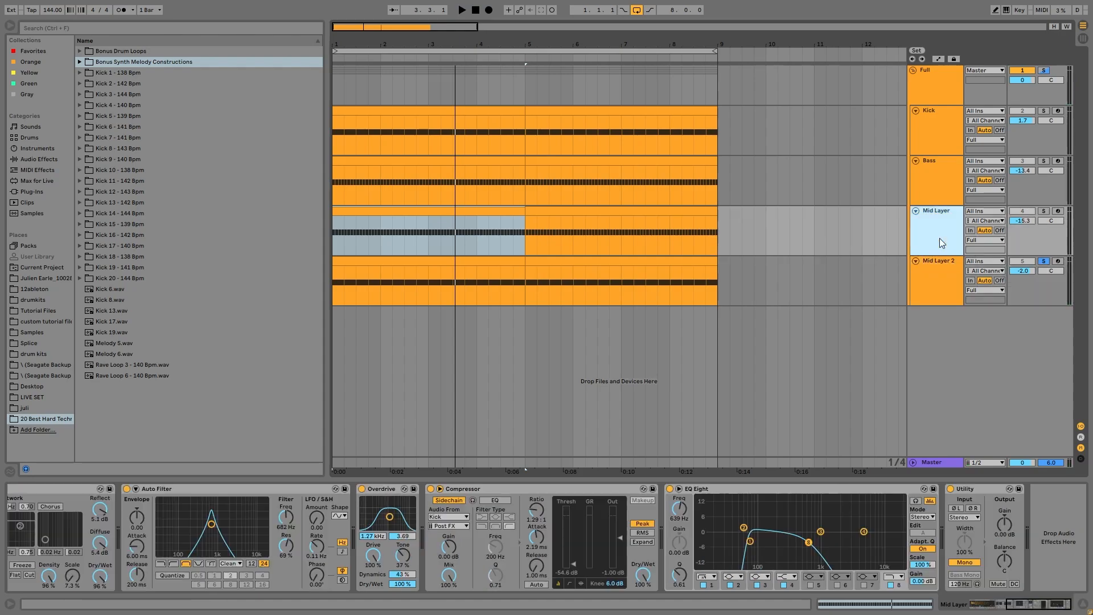
left_click(1046, 212)
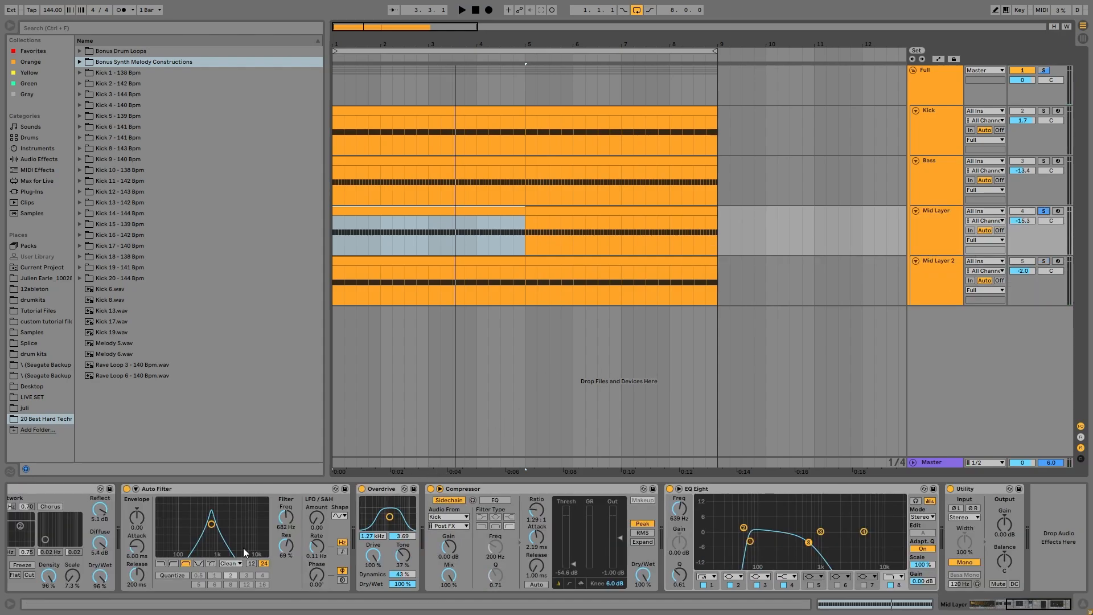
key("space")
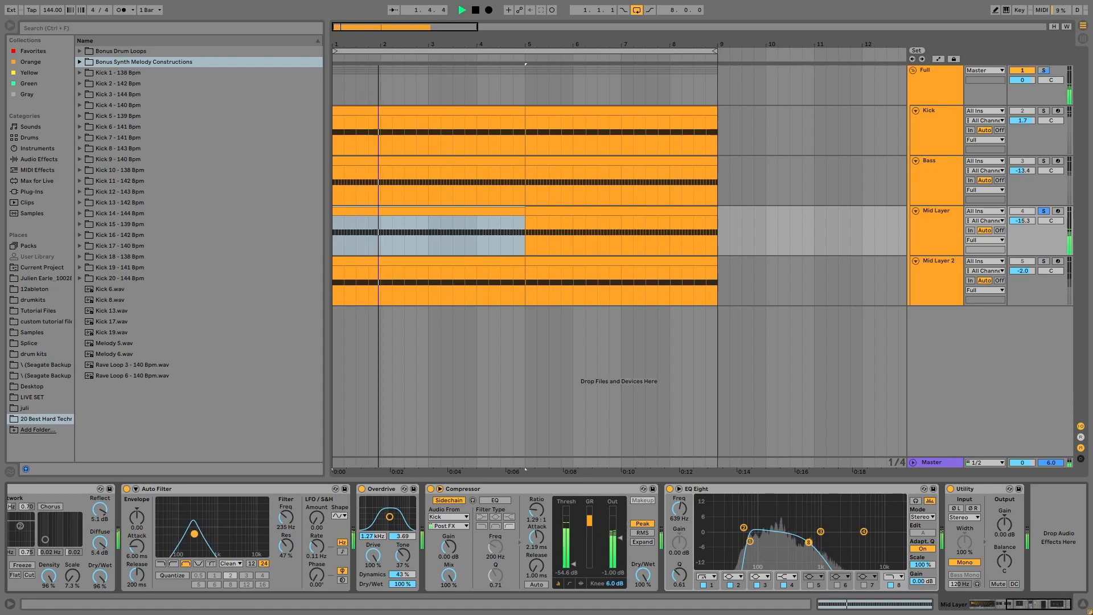
Add Mid Layer 2 to the solo, then clear all solos and show the Full group's chain.
left_click(1044, 262, "ctrl")
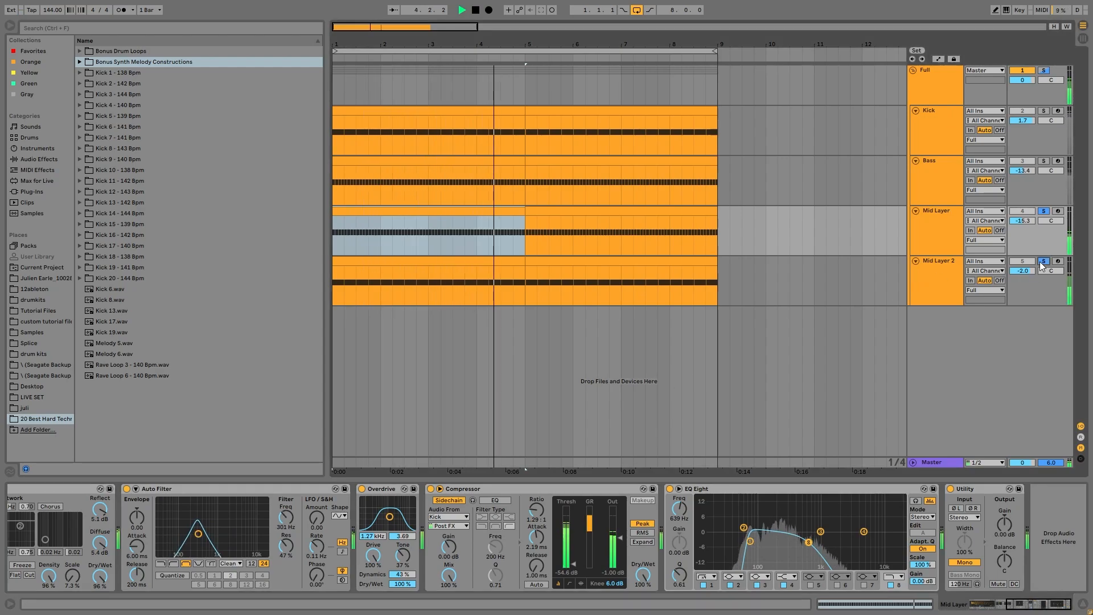
key("space")
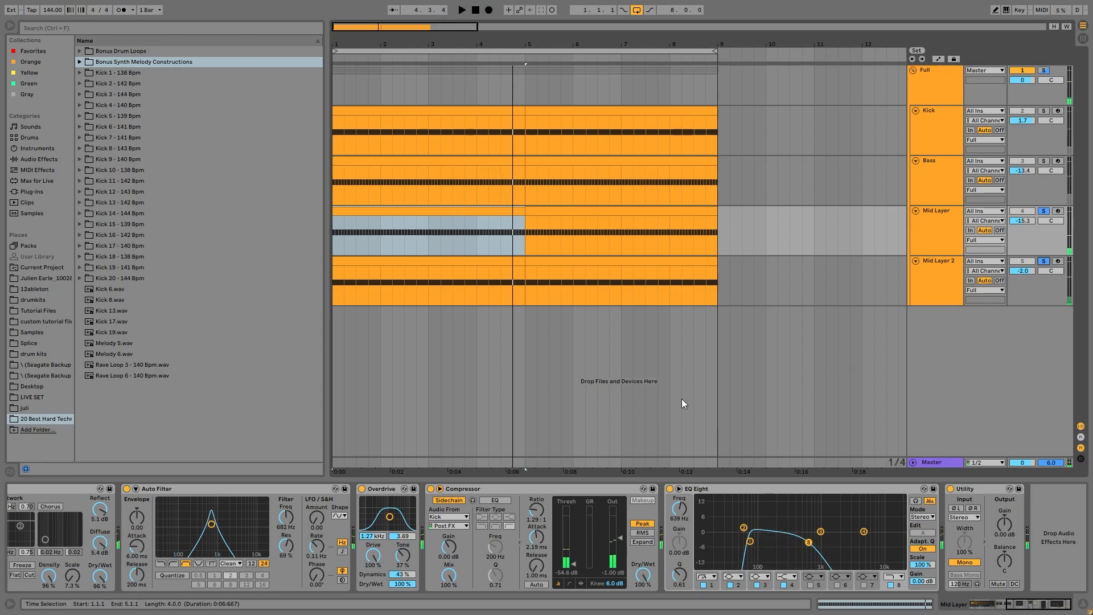
key("space")
left_click(1044, 262)
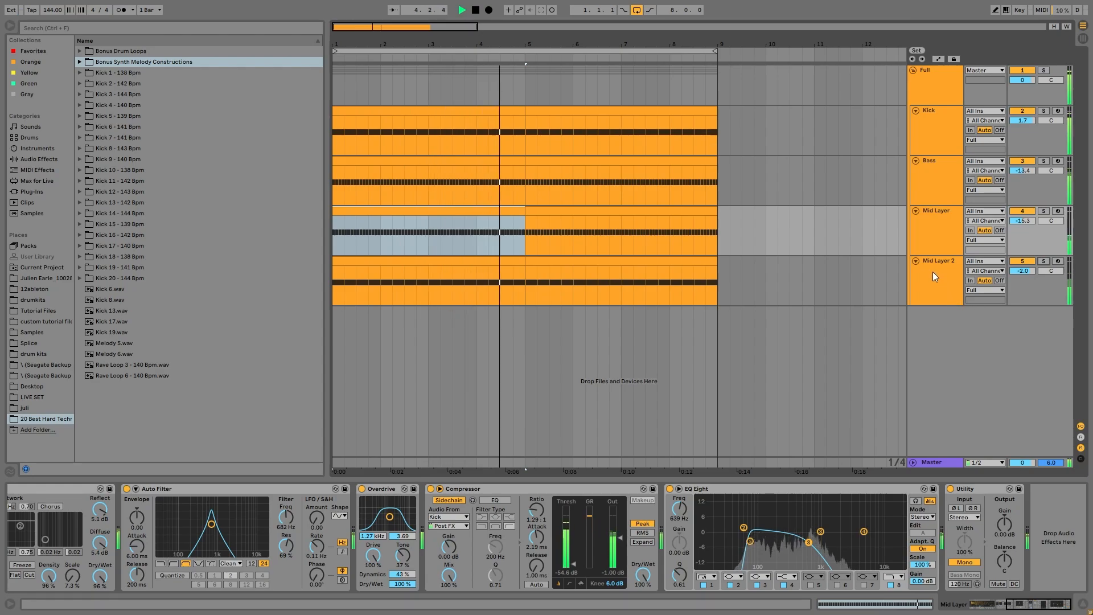
key("space")
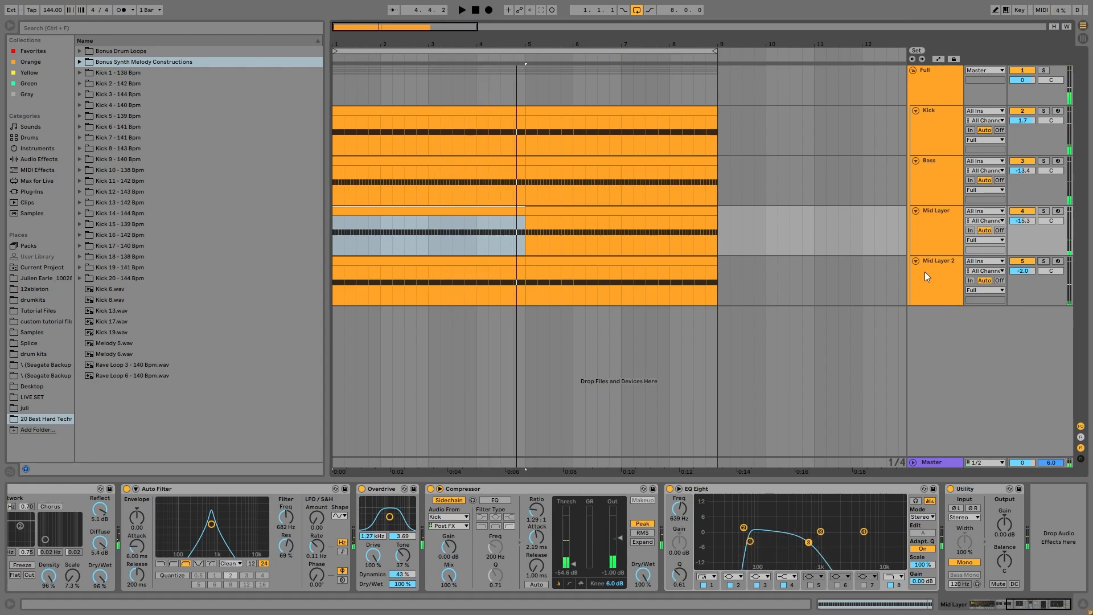
left_click(945, 88)
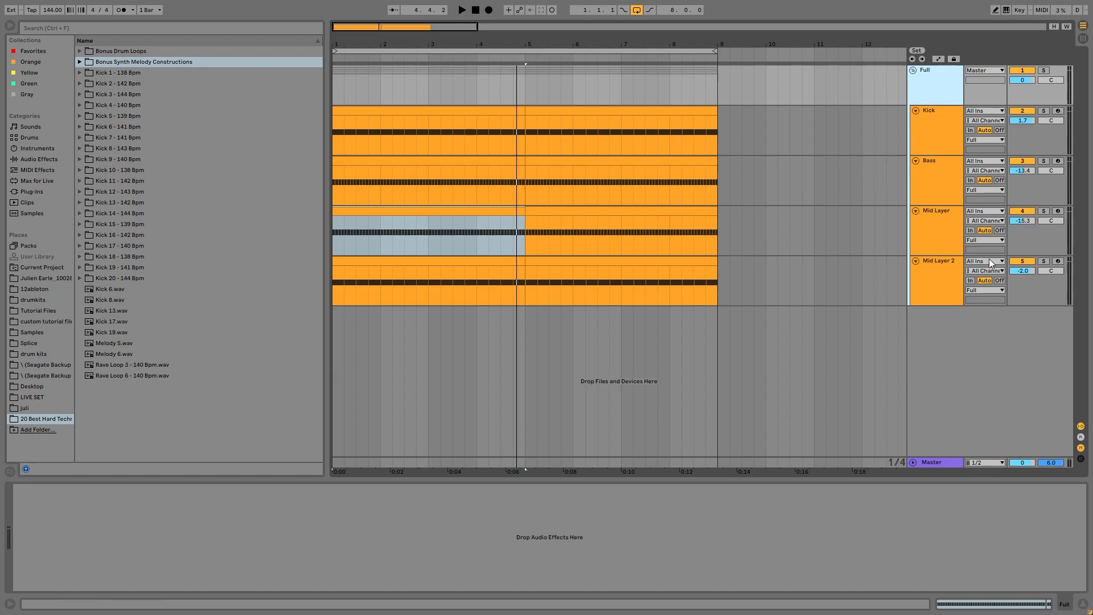
key("space")
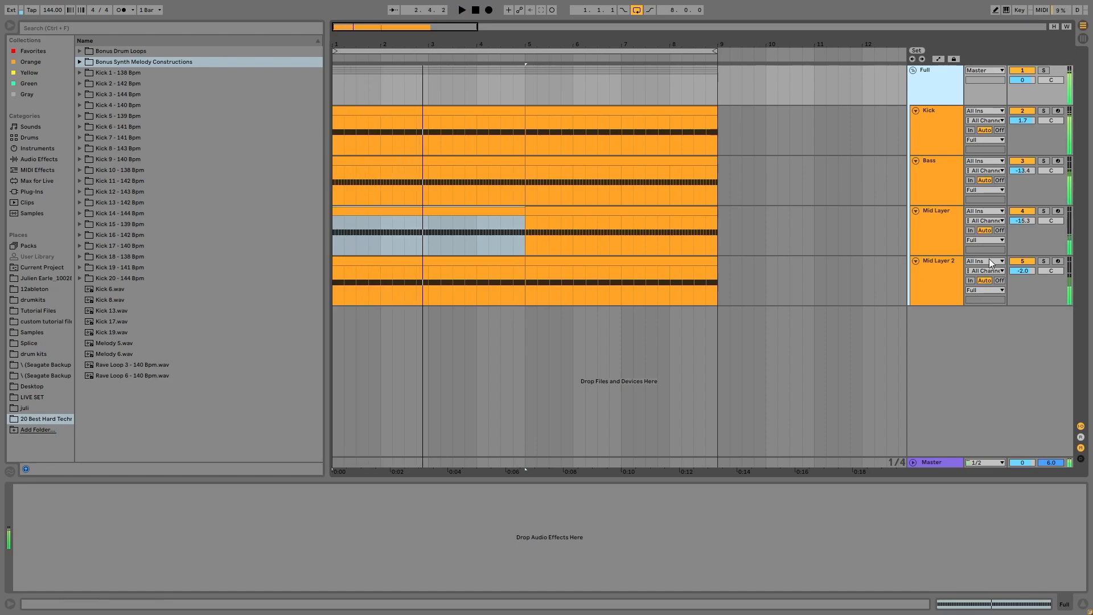
key("space")
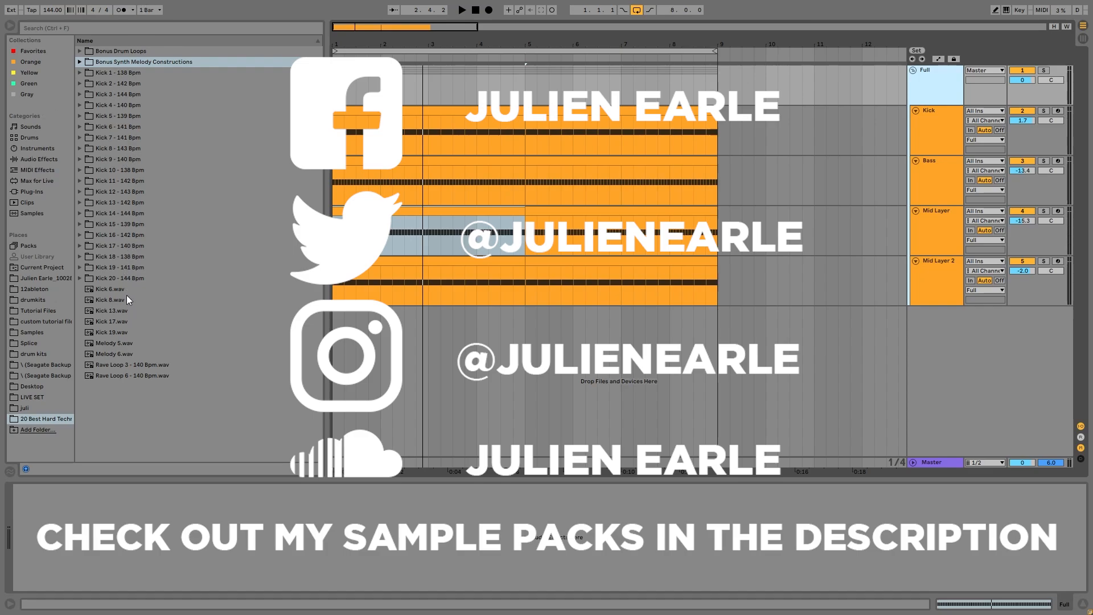
Preview Kick 6, Kick 13 and Kick 17, ending on Kick 8.wav in the browser.
left_click(110, 289)
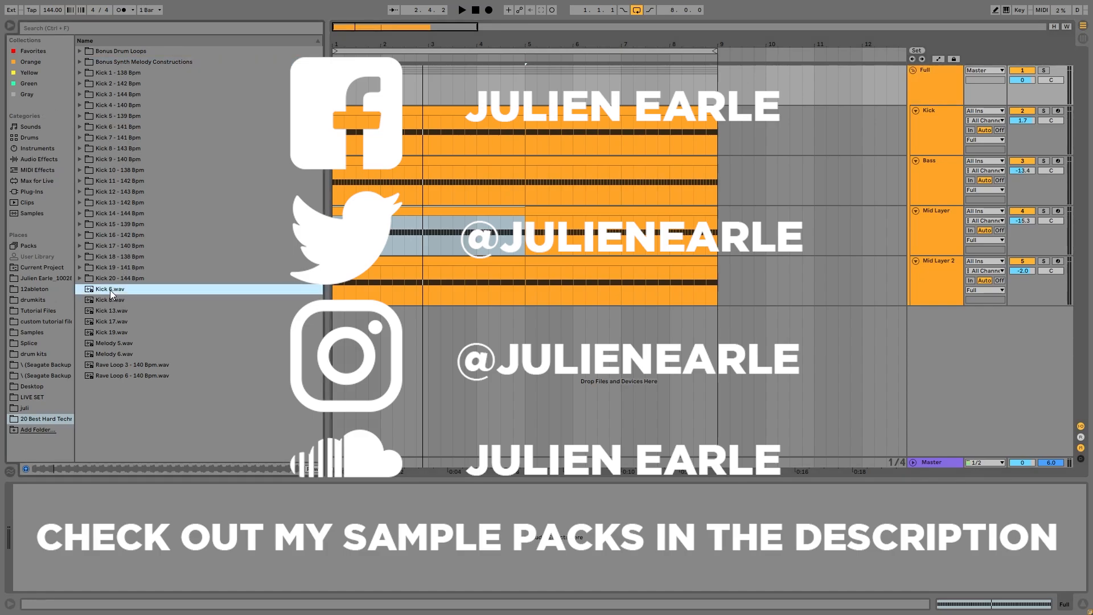
key("Down")
key("Down")
key("Down")
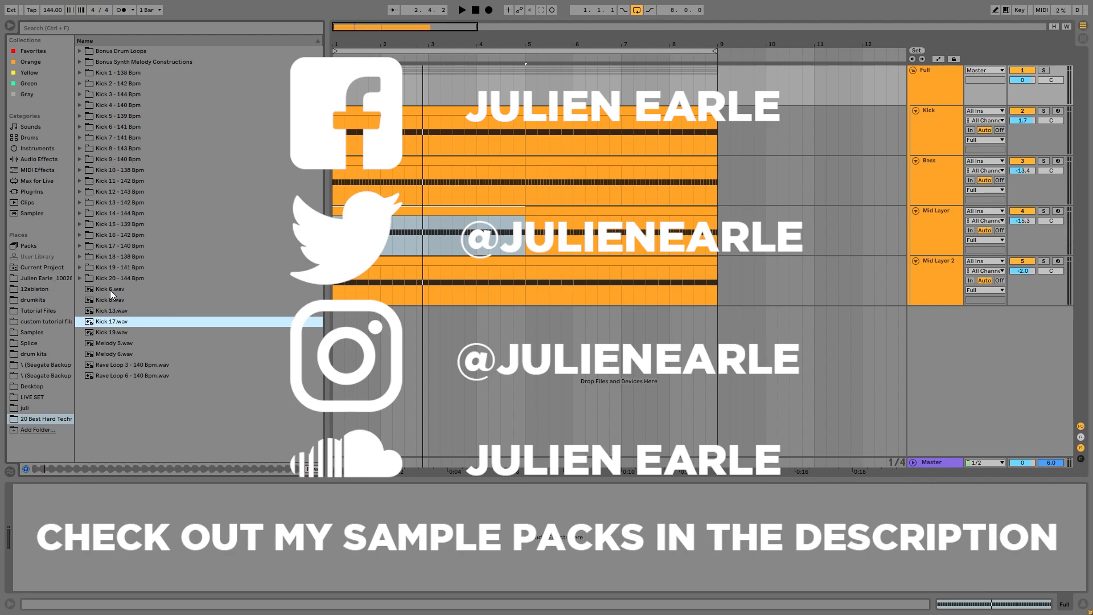
key("Down")
key("Up")
key("Up")
key("Up")
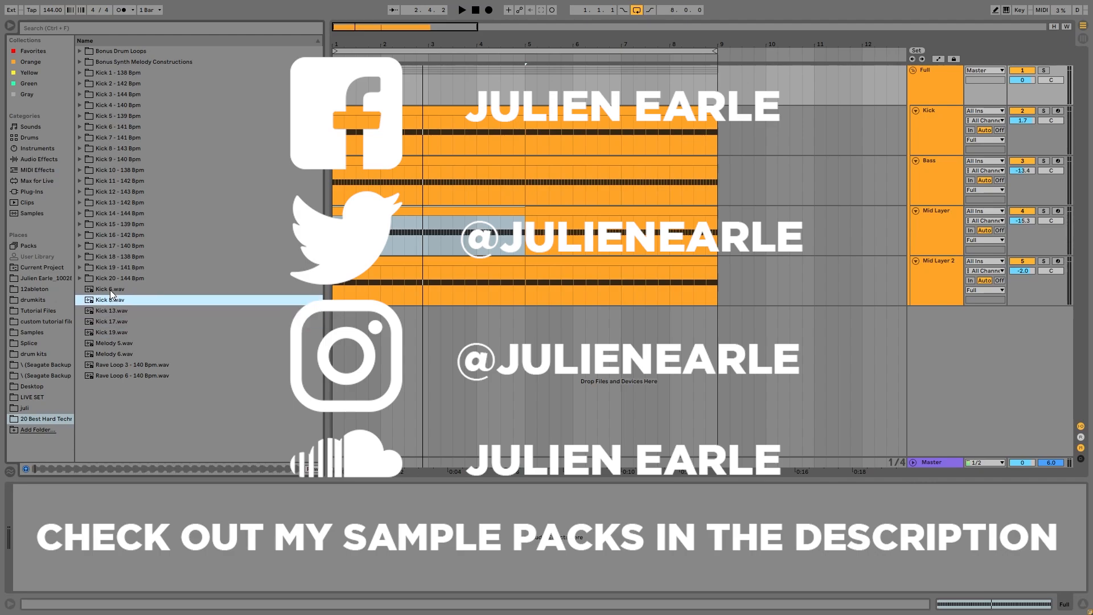